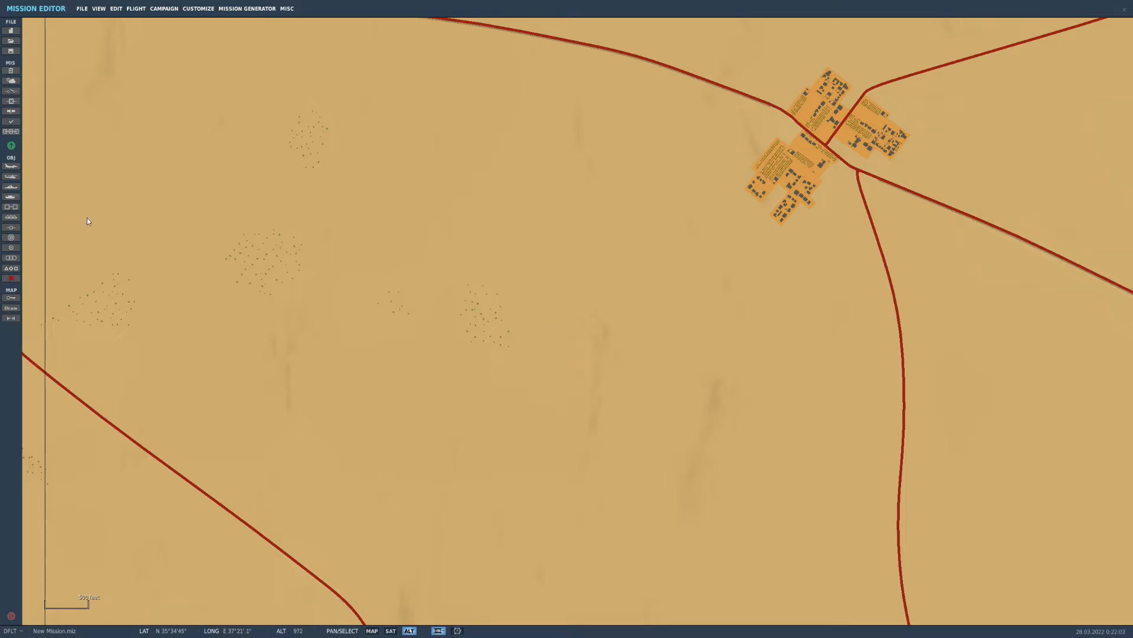
- Place a USA group from the Patriot Command template in the open desert west of the village
left_click(10, 207)
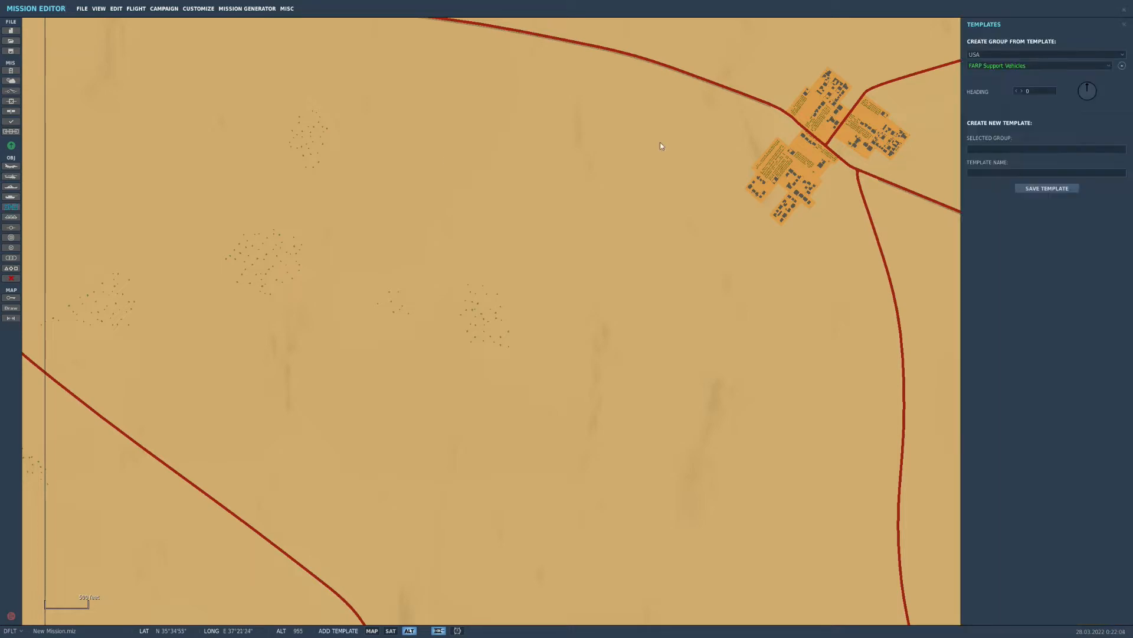
left_click(1040, 66)
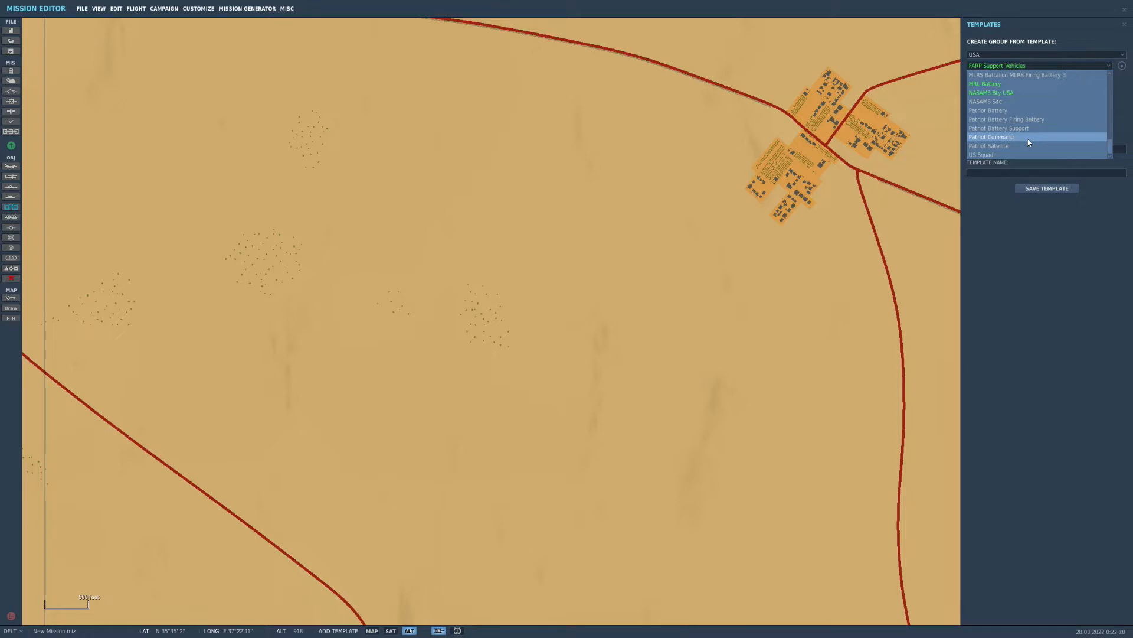
left_click(1029, 139)
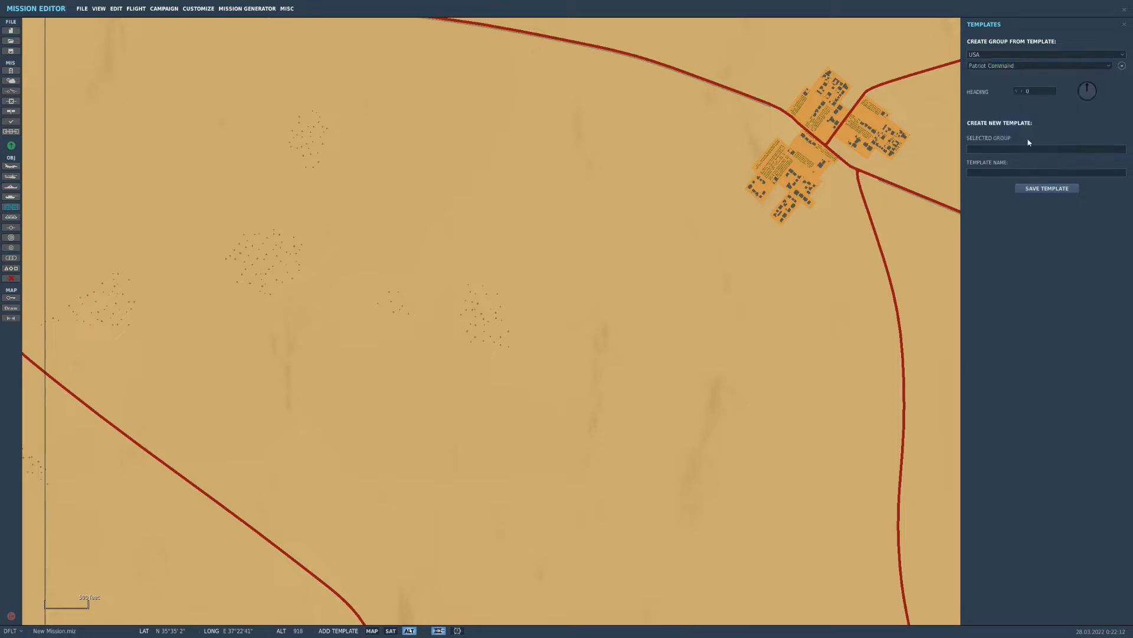
left_click(555, 212)
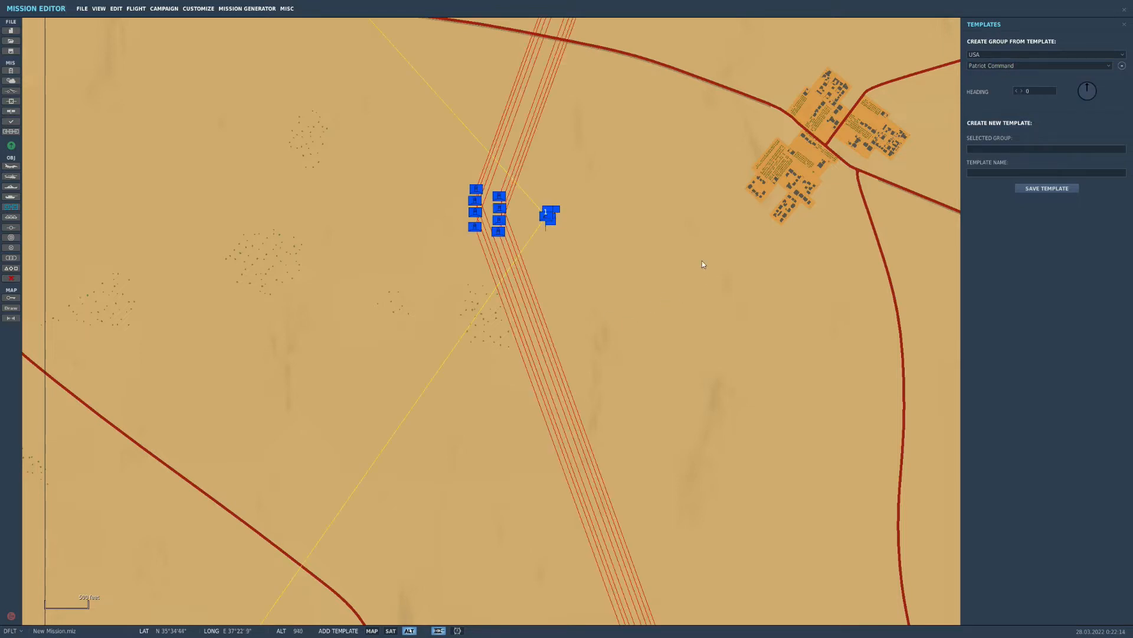
- Examine the placed Patriot Command group's vehicles, its launchers and its range coverage on the wider map
scroll(534, 210, "up", 10)
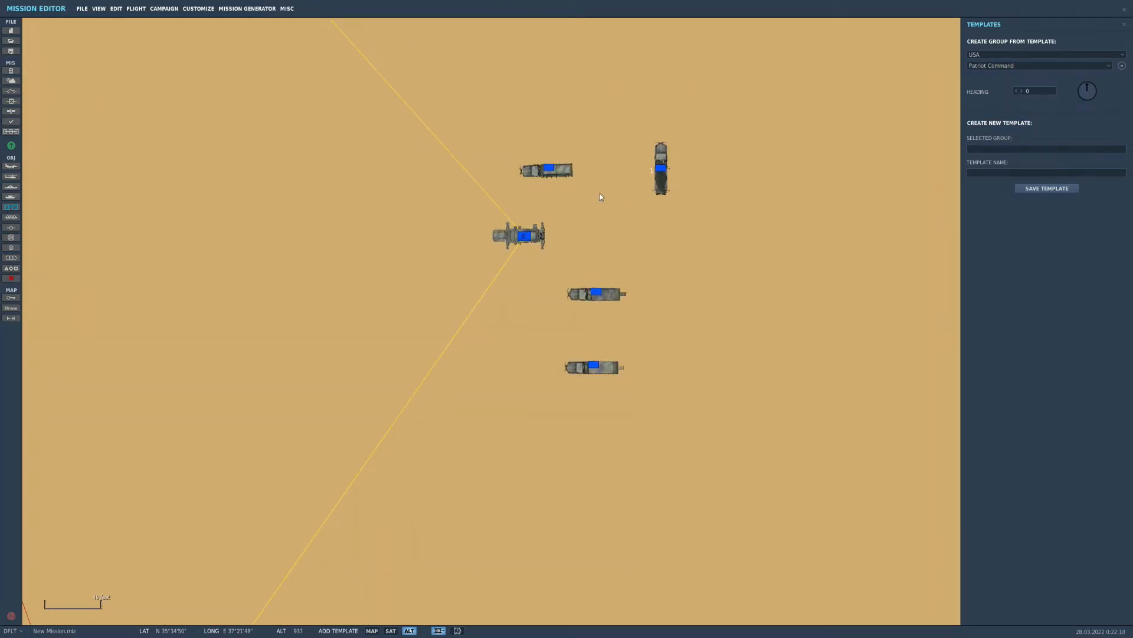
scroll(707, 255, "down", 3)
scroll(708, 255, "down", 3)
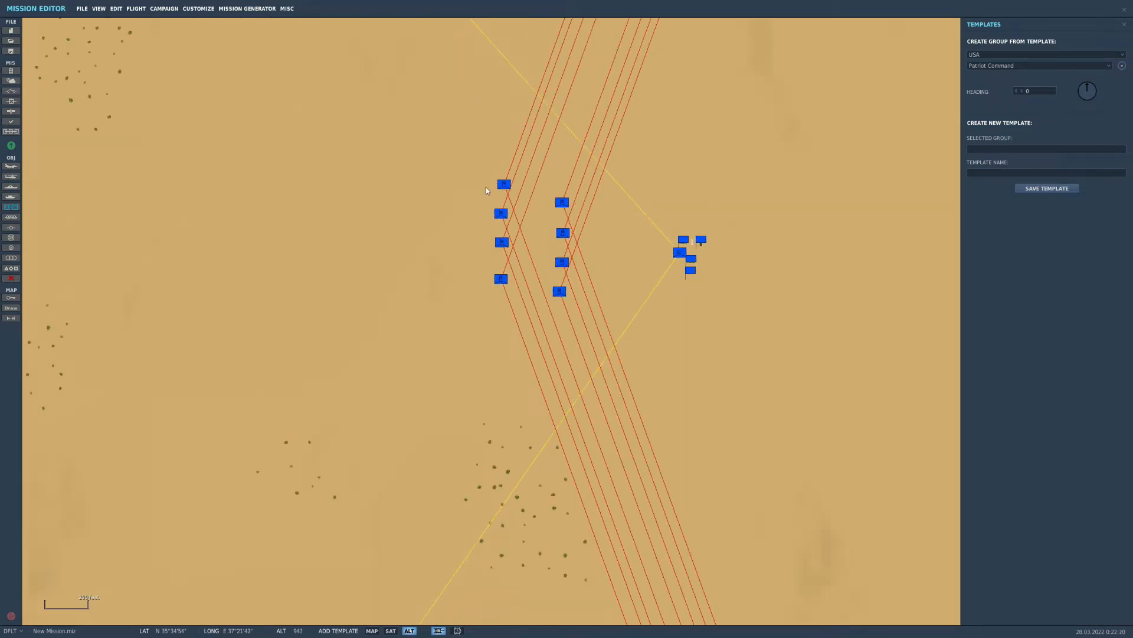
scroll(421, 223, "down", 5)
scroll(465, 240, "down", 6)
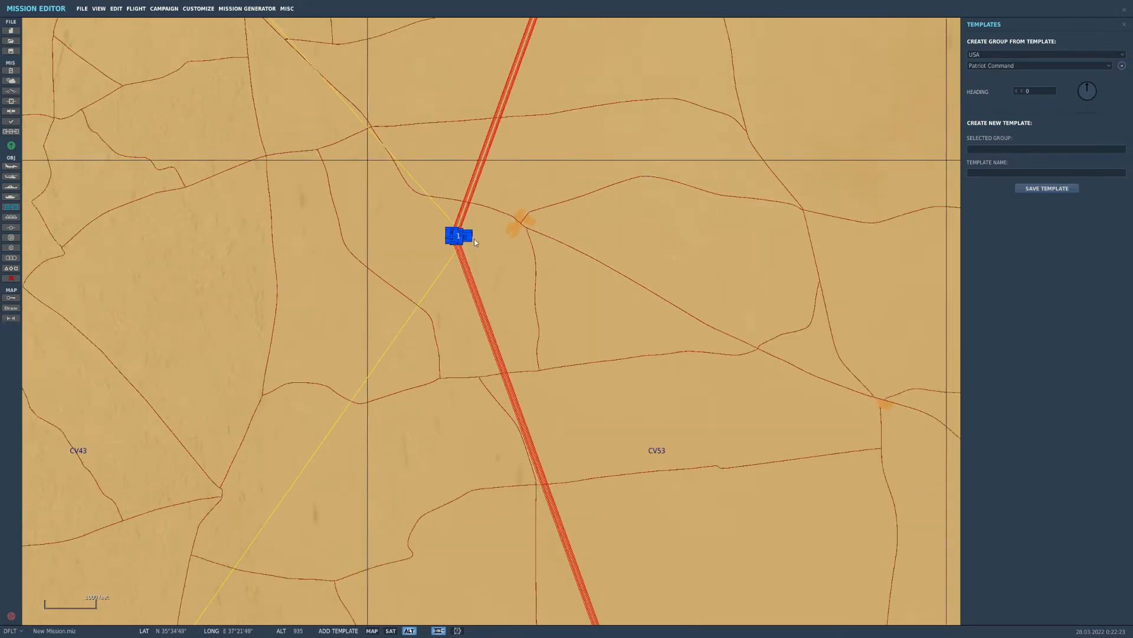
scroll(581, 263, "down", 2)
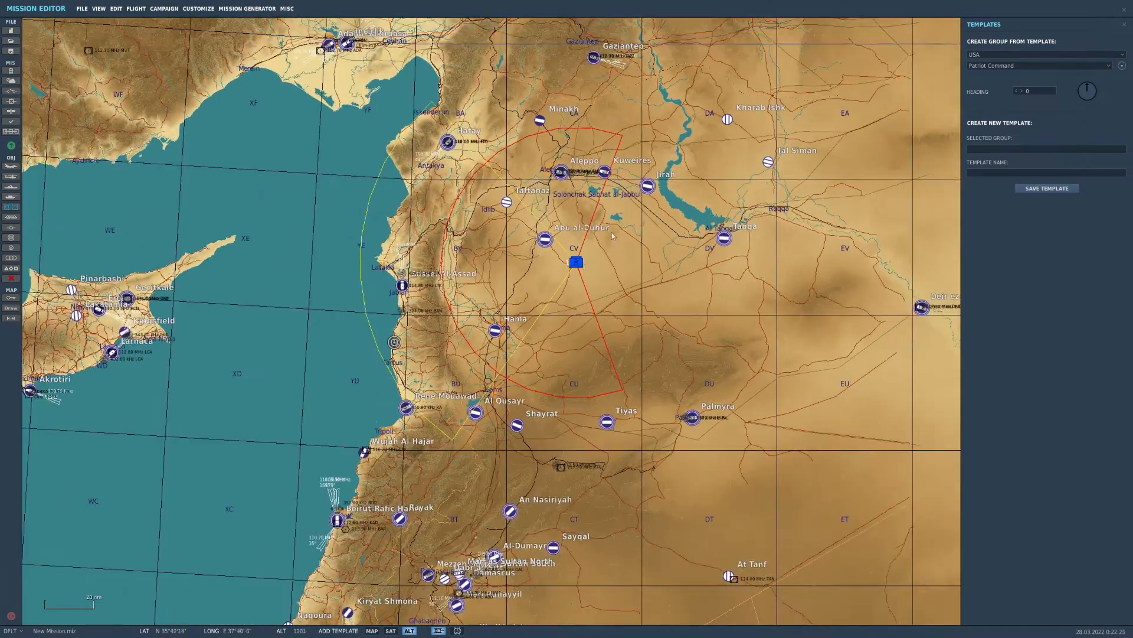
scroll(592, 243, "up", 7)
scroll(575, 271, "up", 4)
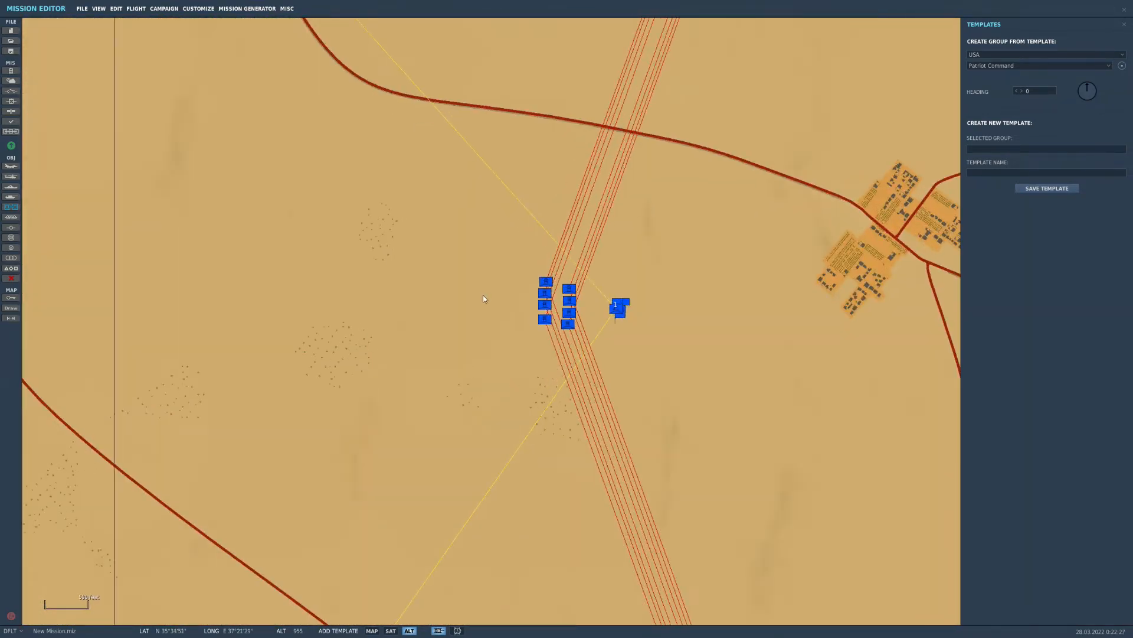
- Place a USA group from the Patriot Satellite template in the open desert south of the Patriot Command group
left_click(1004, 65)
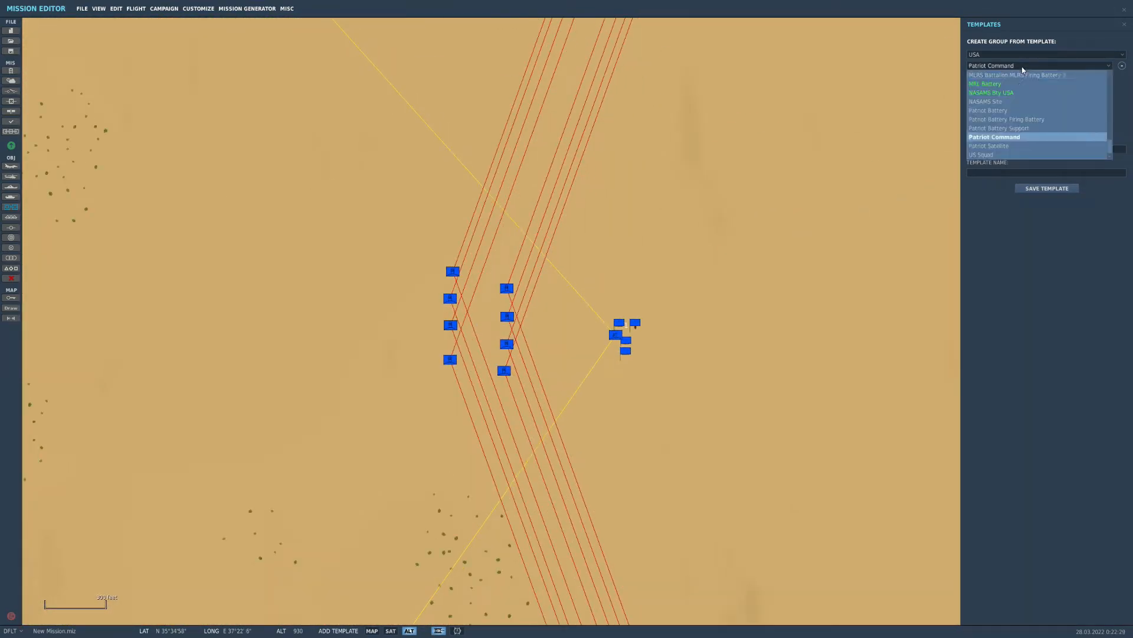
left_click(1033, 137)
scroll(499, 205, "down", 4)
left_click(530, 291)
scroll(531, 289, "up", 5)
scroll(554, 229, "up", 3)
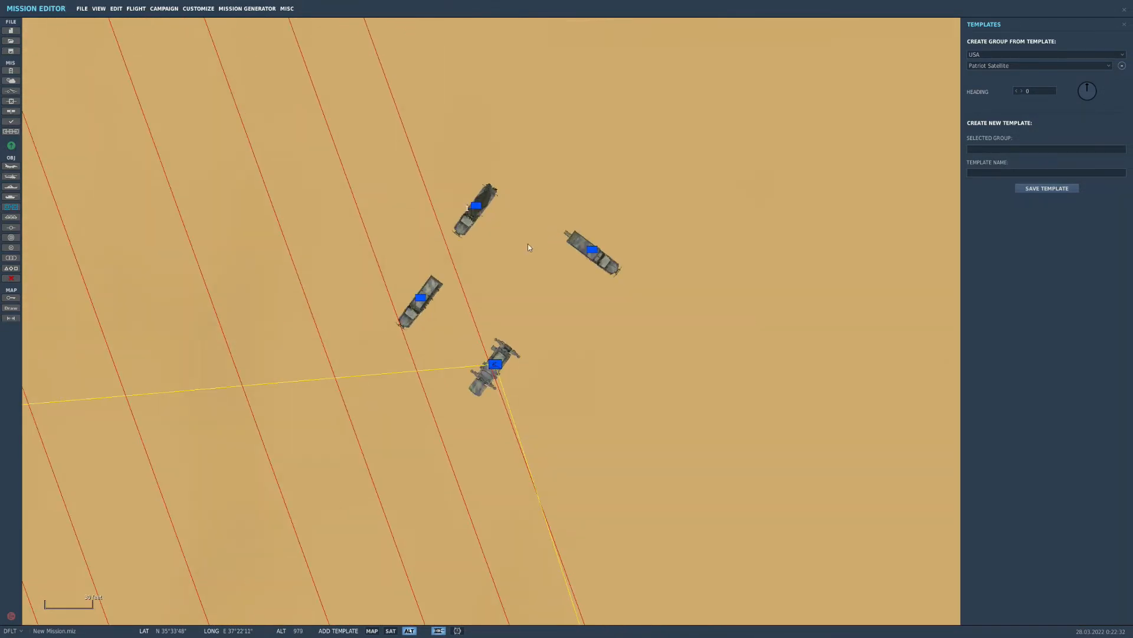
- Examine the Patriot Satellite group's vehicles and launchers, and its position relative to the Patriot Command group
scroll(585, 348, "down", 4)
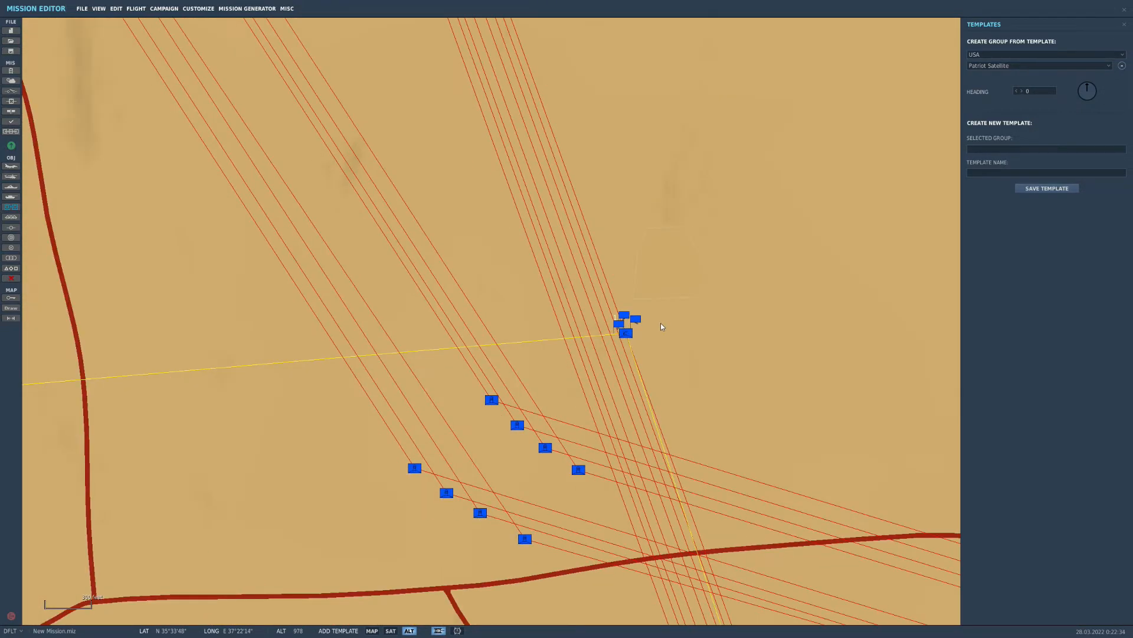
scroll(623, 331, "up", 3)
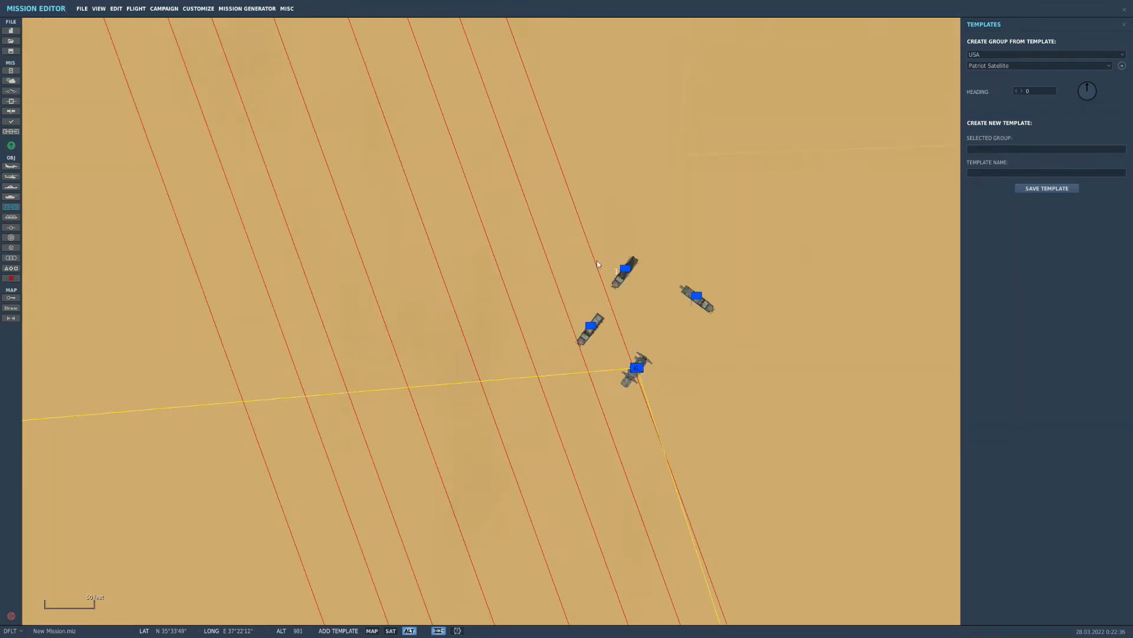
scroll(606, 321, "up", 2)
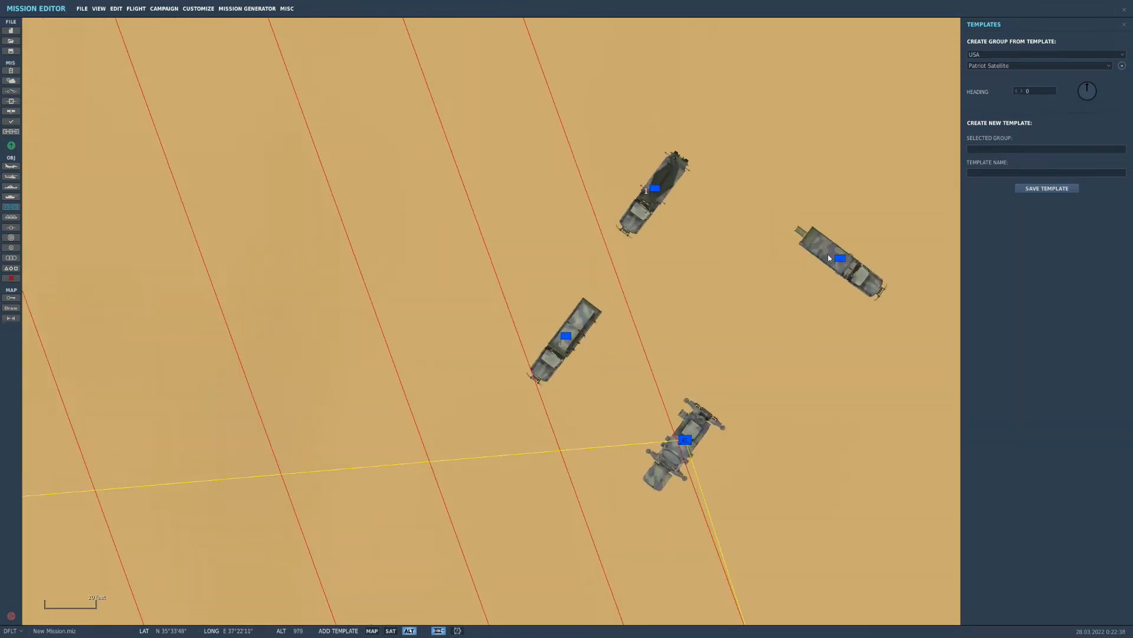
scroll(646, 305, "down", 8)
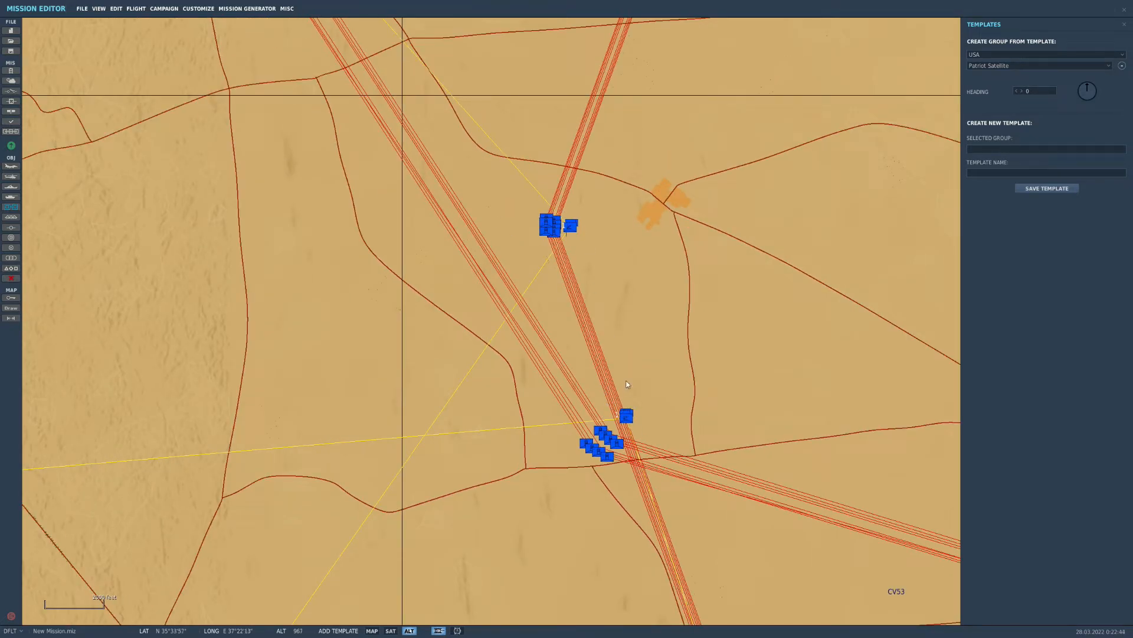
scroll(636, 416, "down", 1)
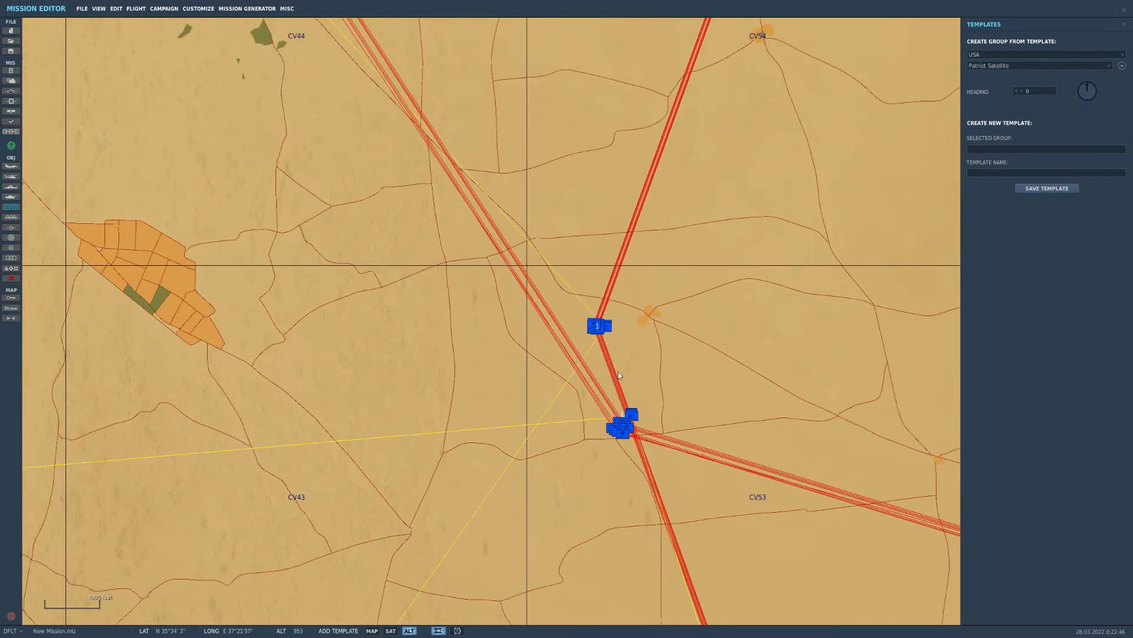
scroll(618, 370, "down", 2)
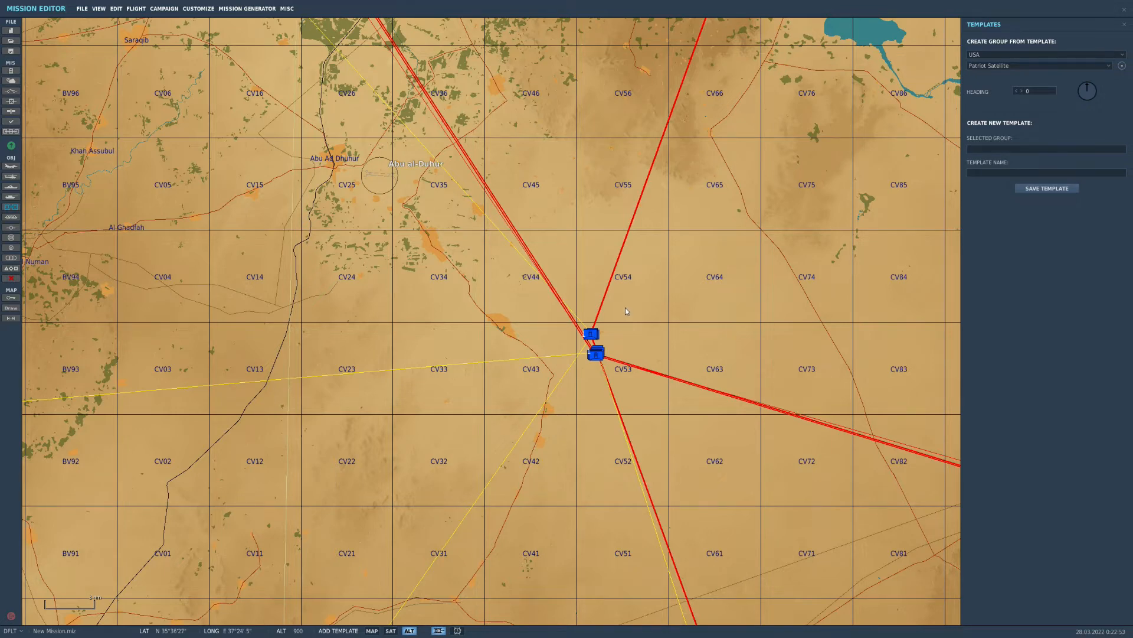
scroll(590, 336, "up", 2)
scroll(569, 358, "up", 1)
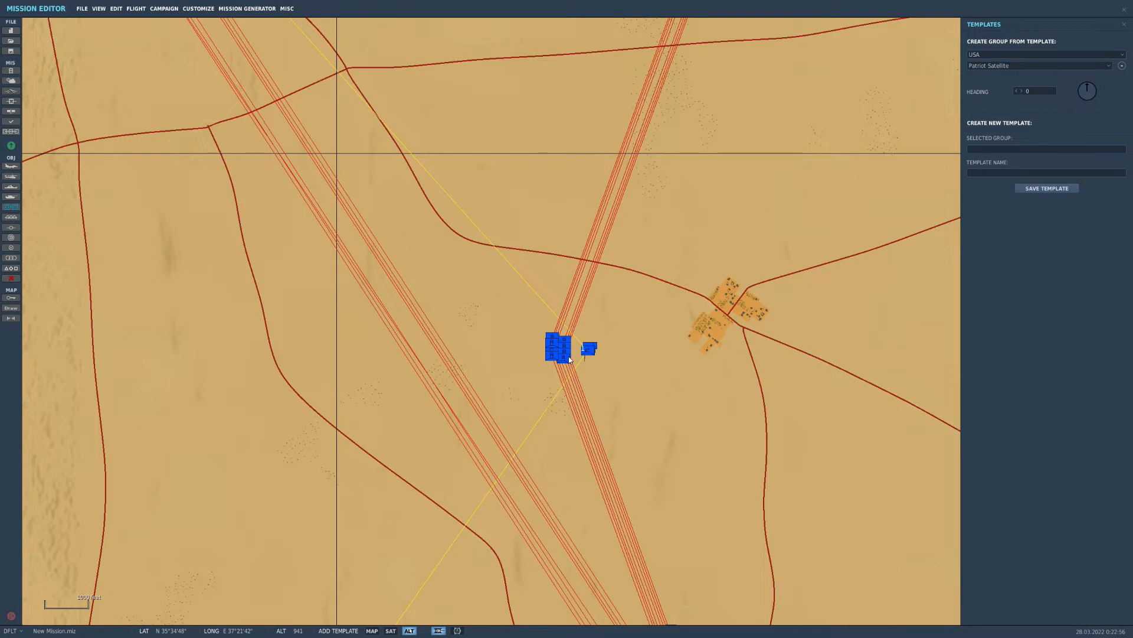
scroll(569, 358, "down", 3)
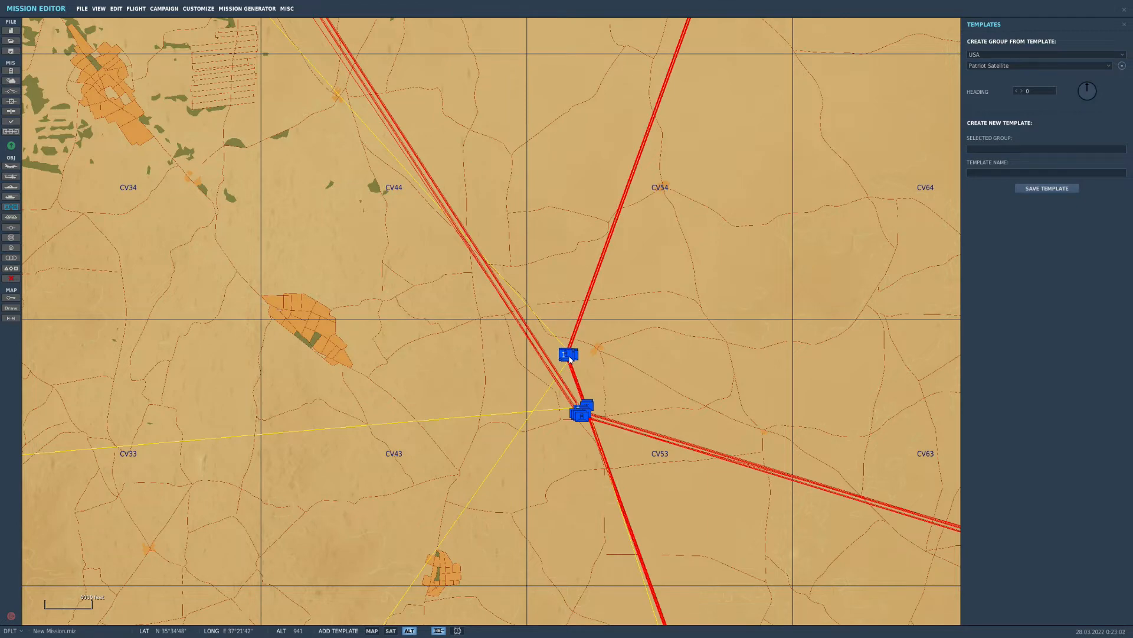
- Inspect the Patriot Satellite site's radar and support vehicles up close and compare its location with the command site
scroll(570, 359, "up", 6)
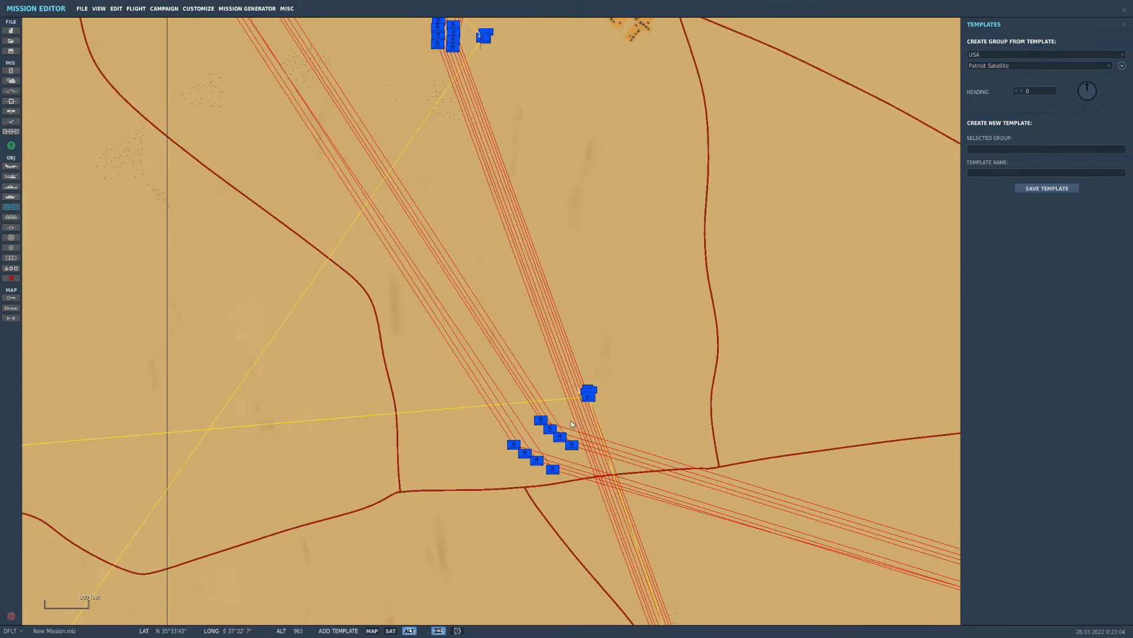
scroll(612, 397, "up", 3)
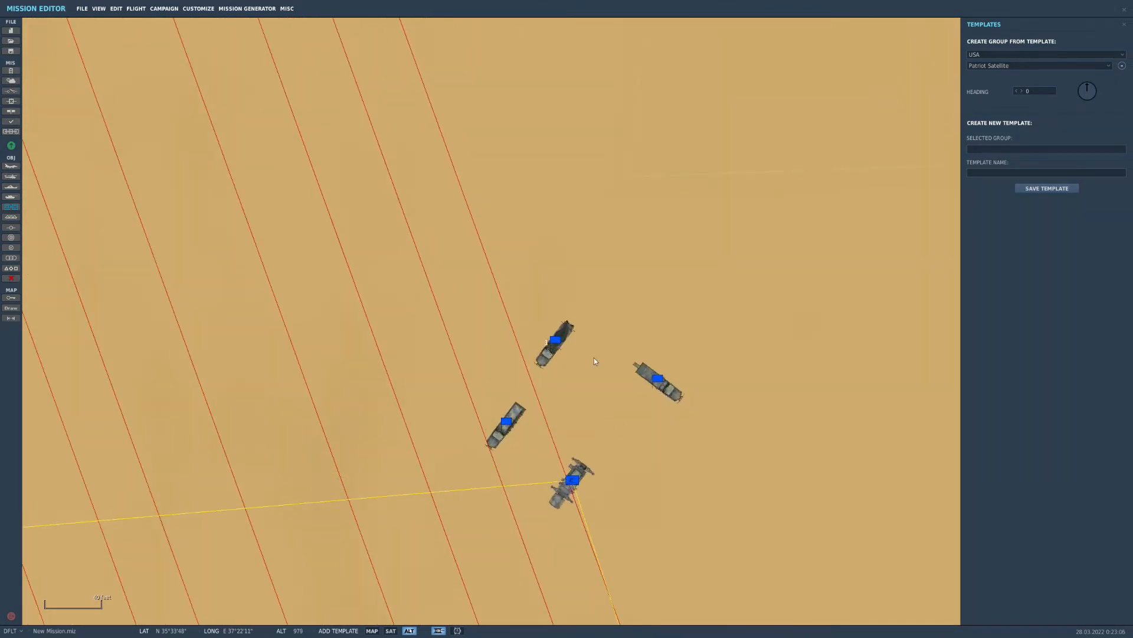
scroll(562, 446, "up", 2)
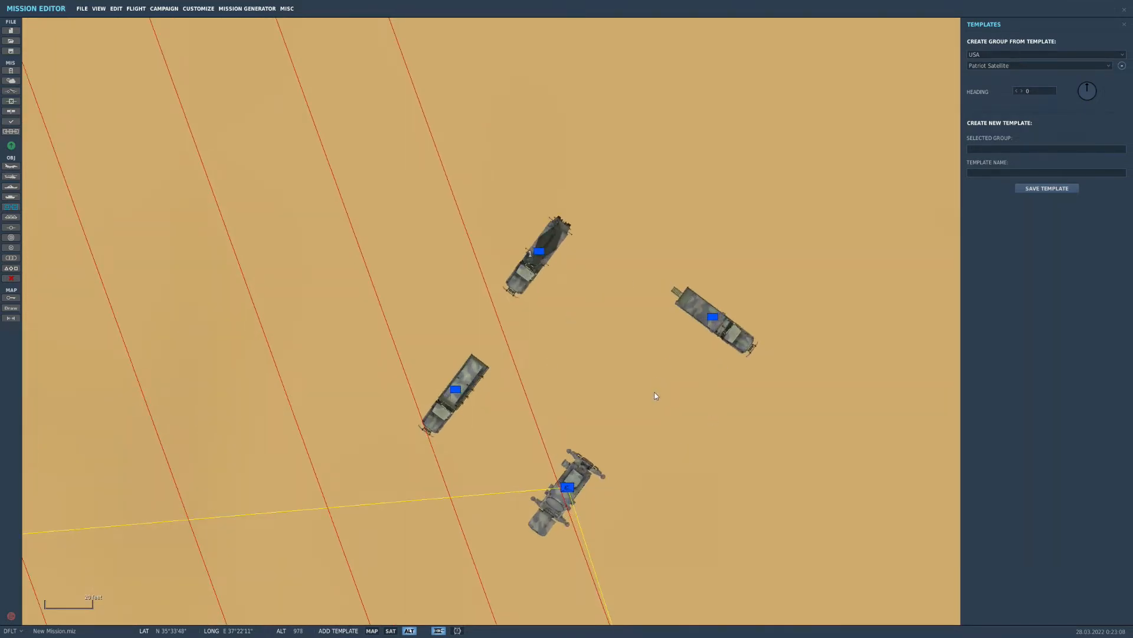
scroll(649, 392, "down", 2)
scroll(648, 396, "down", 4)
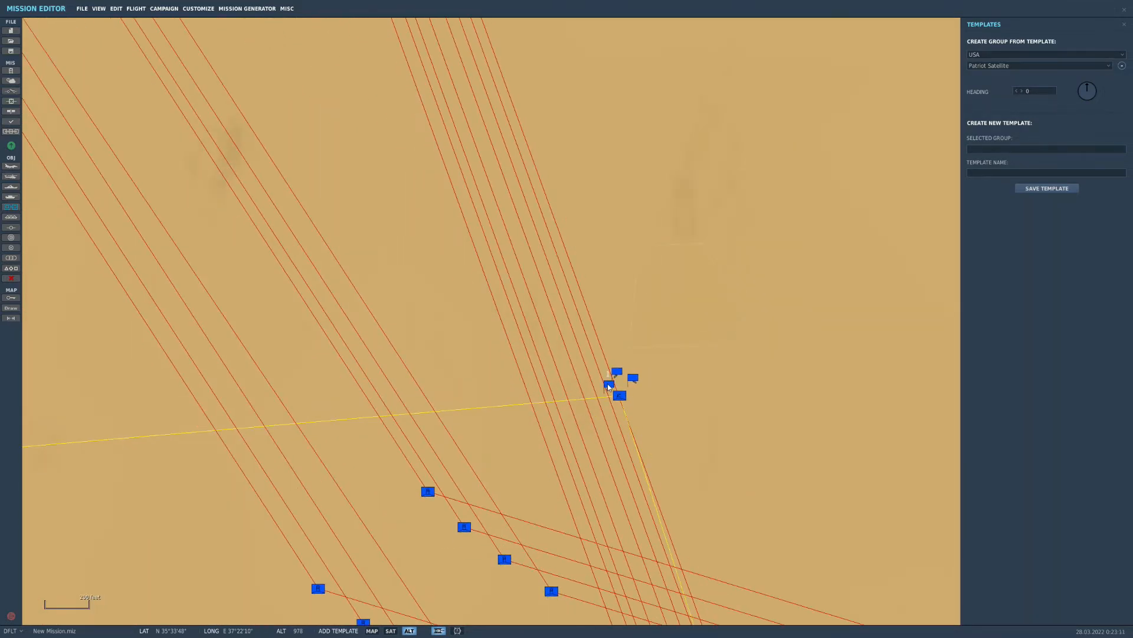
scroll(603, 380, "down", 1)
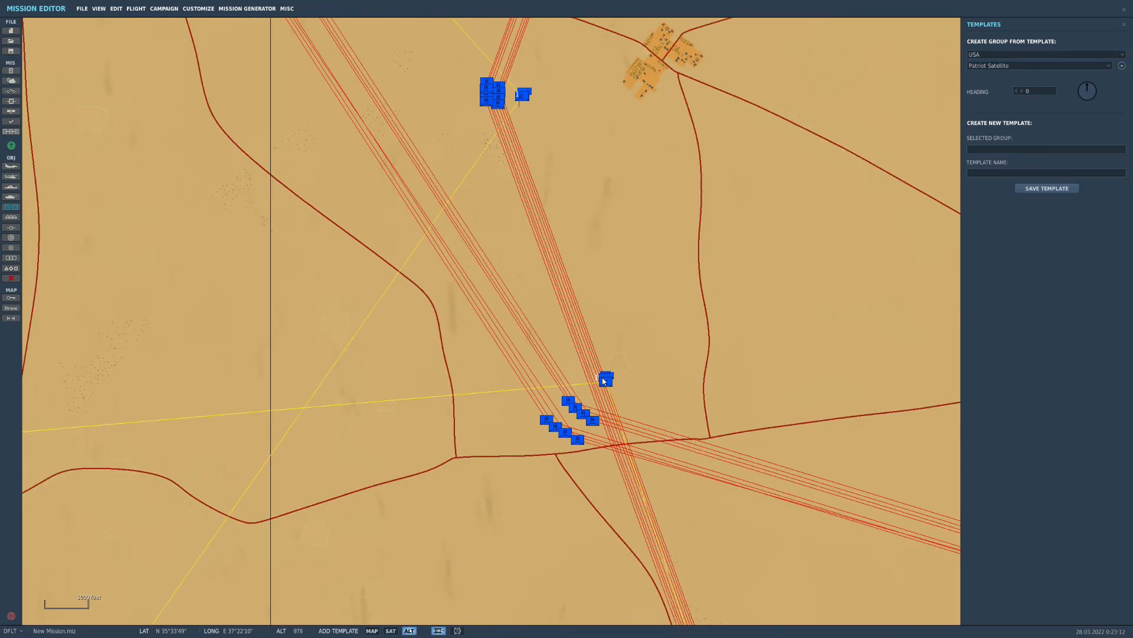
scroll(603, 381, "down", 1)
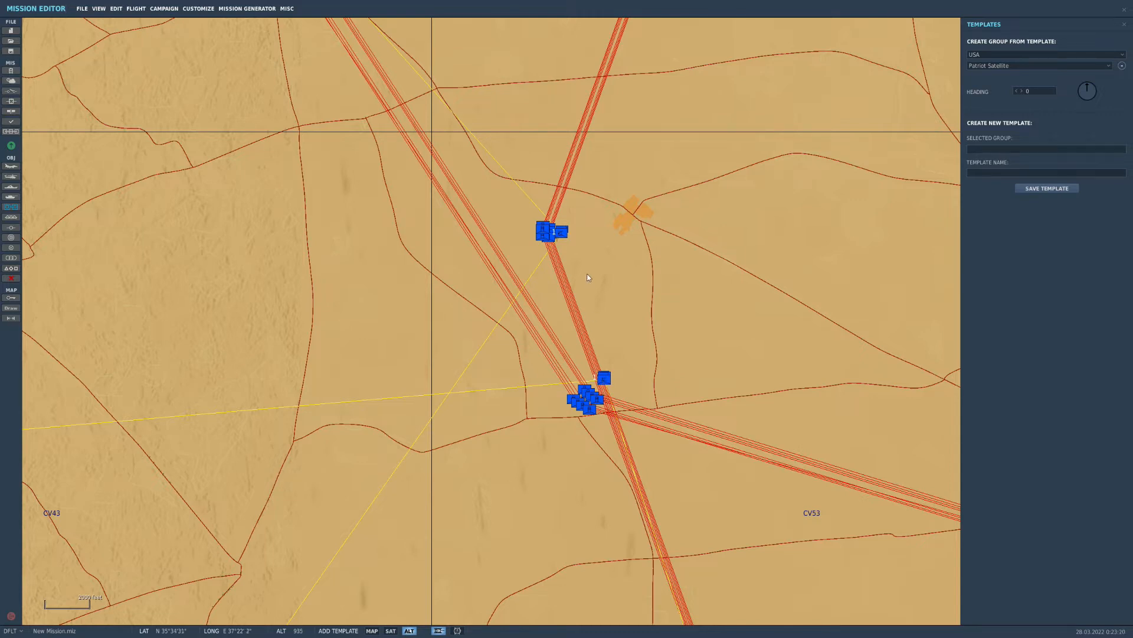
- Inspect the Patriot Command site's radar, support vehicles and launcher rows, and view both sites with the open area to the east
scroll(540, 218, "up", 4)
scroll(538, 212, "up", 2)
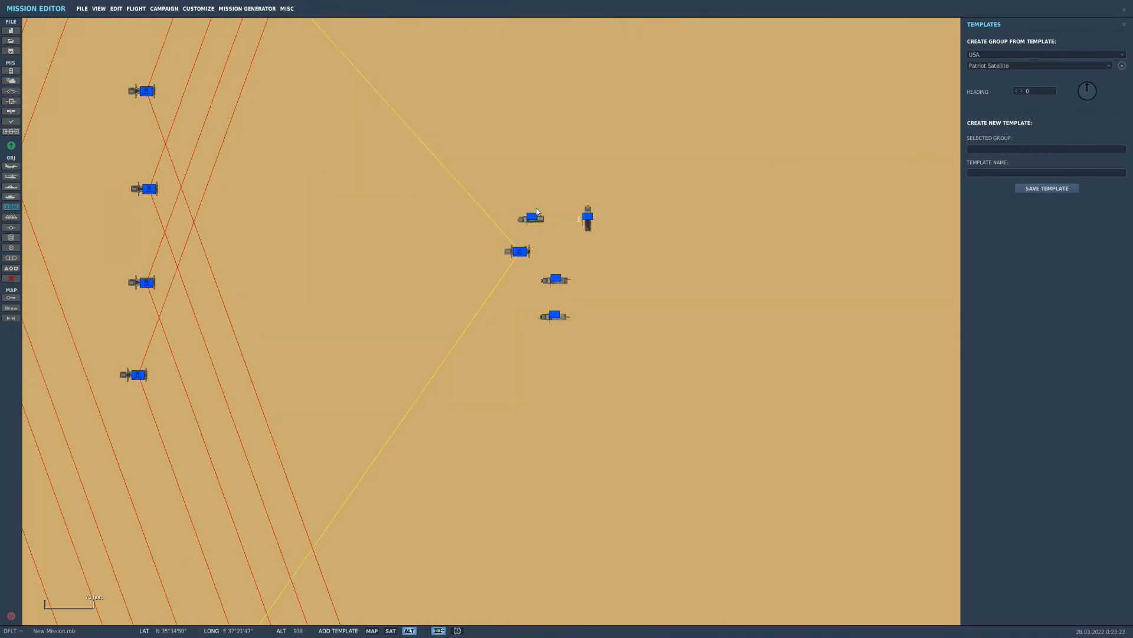
scroll(571, 473, "down", 1)
scroll(571, 473, "down", 1)
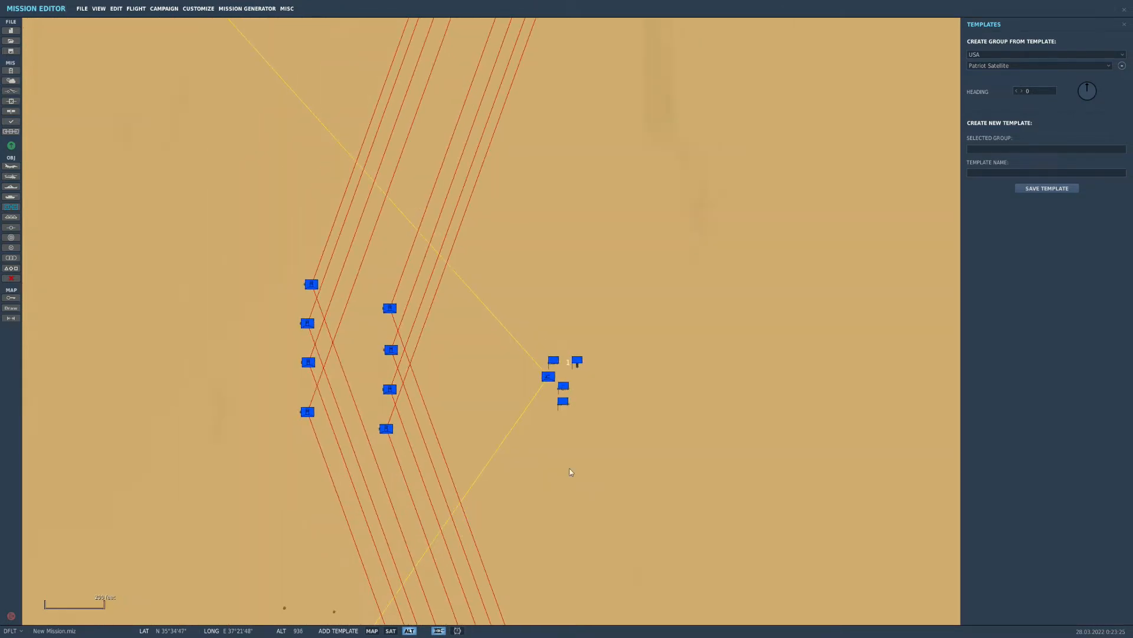
scroll(563, 376, "up", 2)
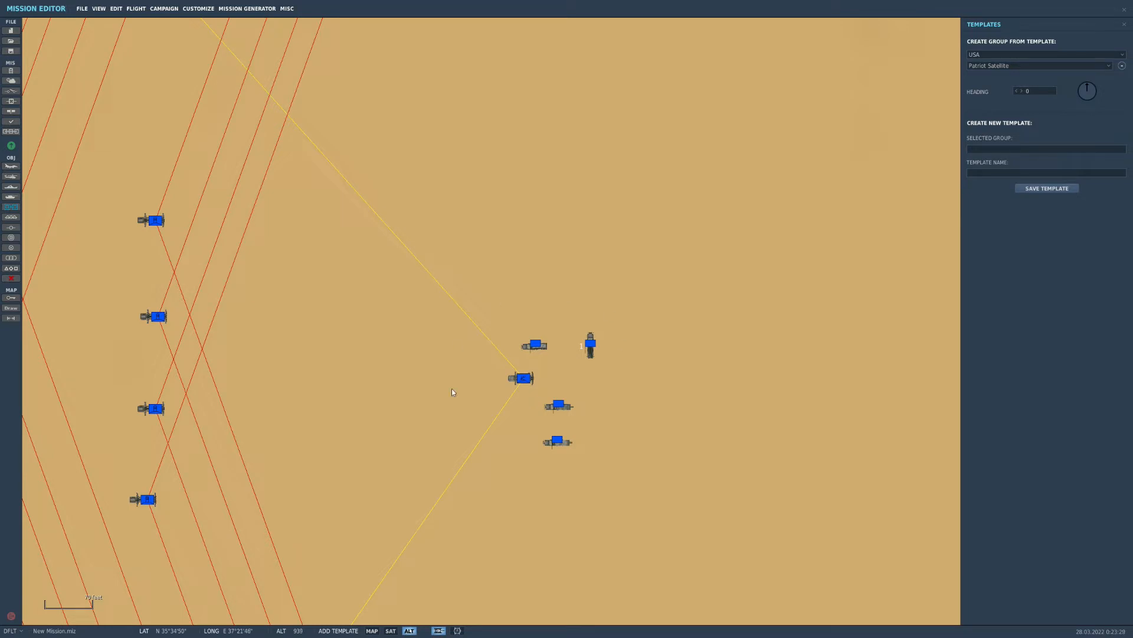
scroll(706, 367, "down", 2)
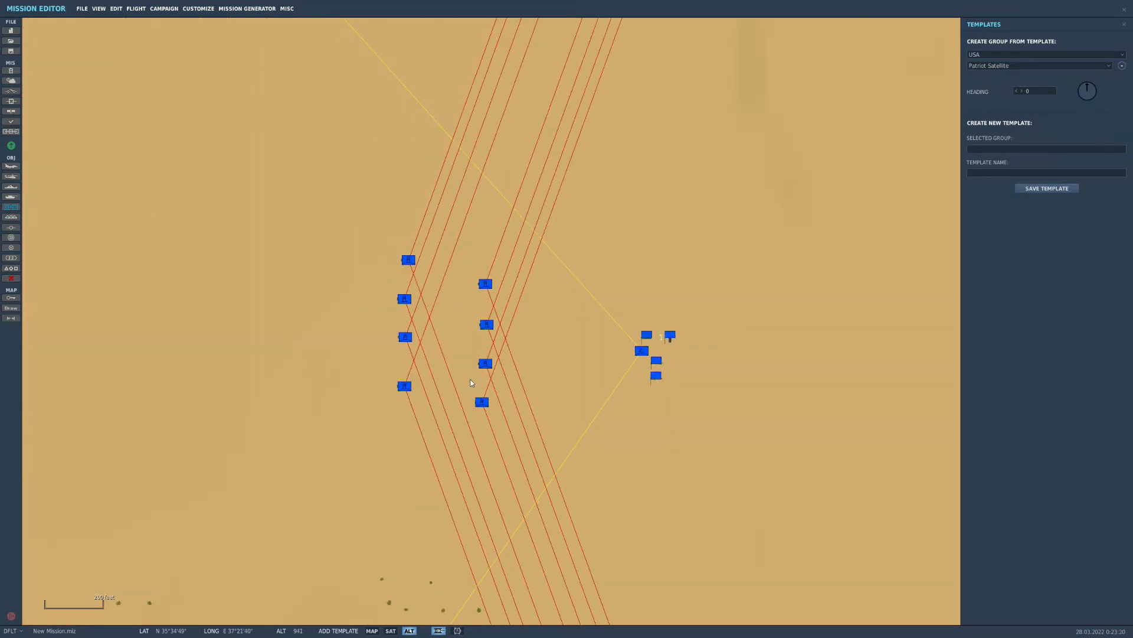
scroll(522, 269, "down", 5)
scroll(522, 269, "down", 1)
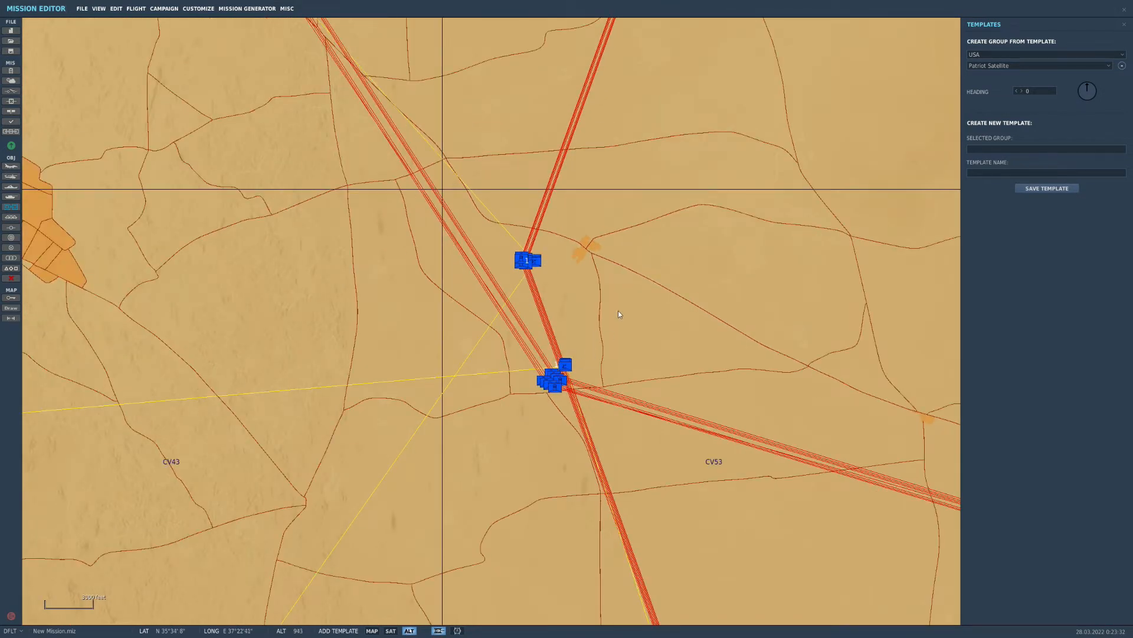
scroll(442, 447, "down", 1)
scroll(579, 356, "up", 5)
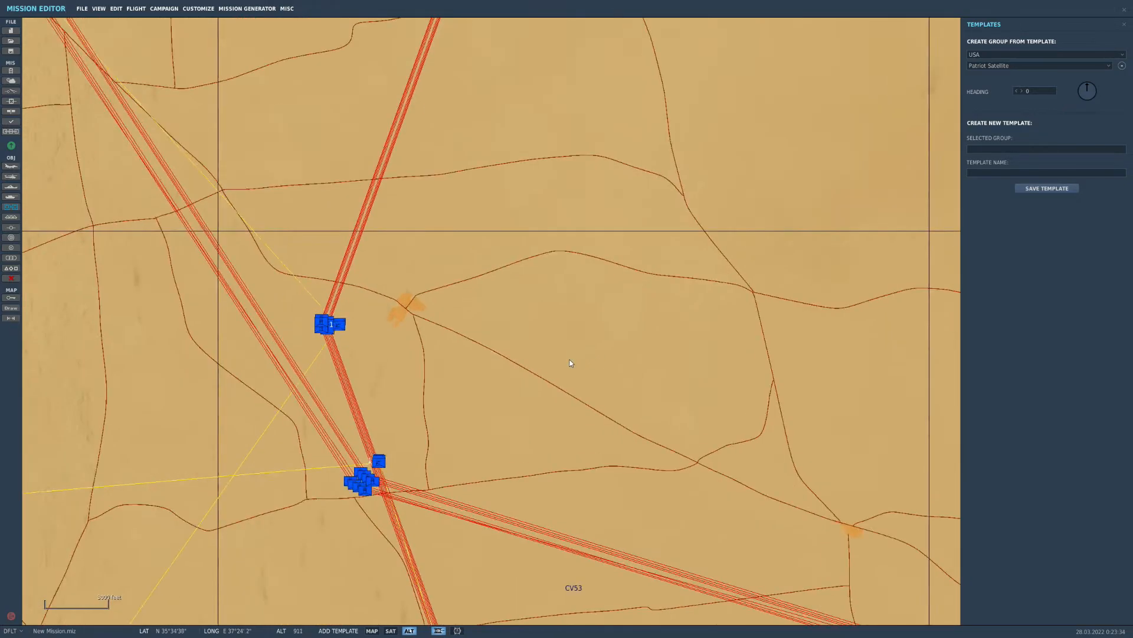
- Start a new USA vehicle group in the Armor category with IFV M1126 Stryker ICV as the unit type
left_click(11, 207)
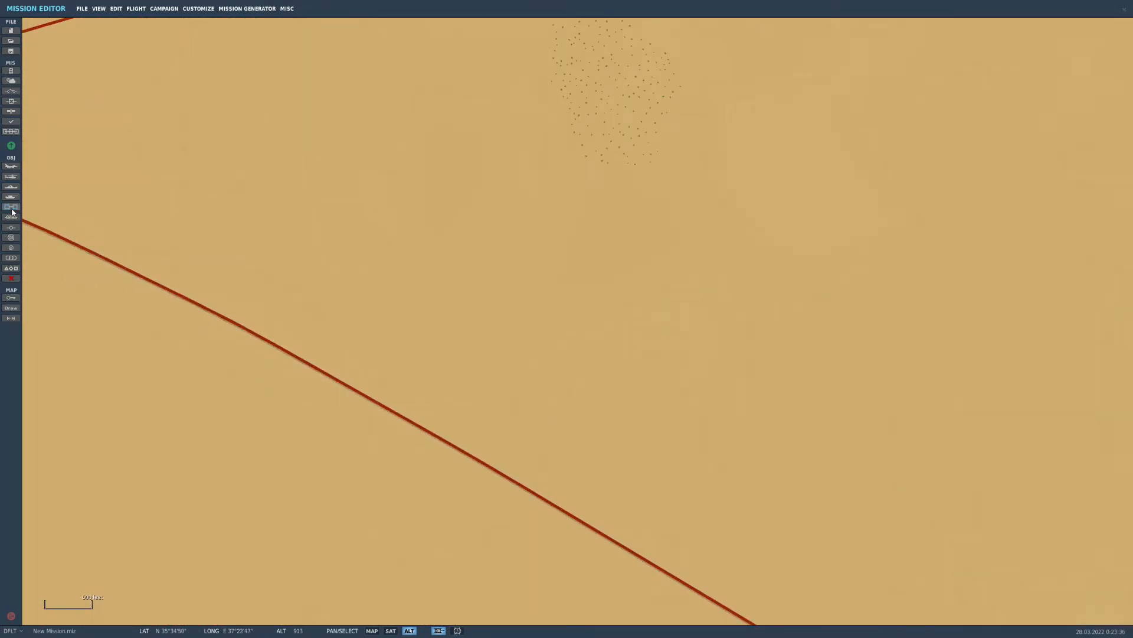
left_click(13, 198)
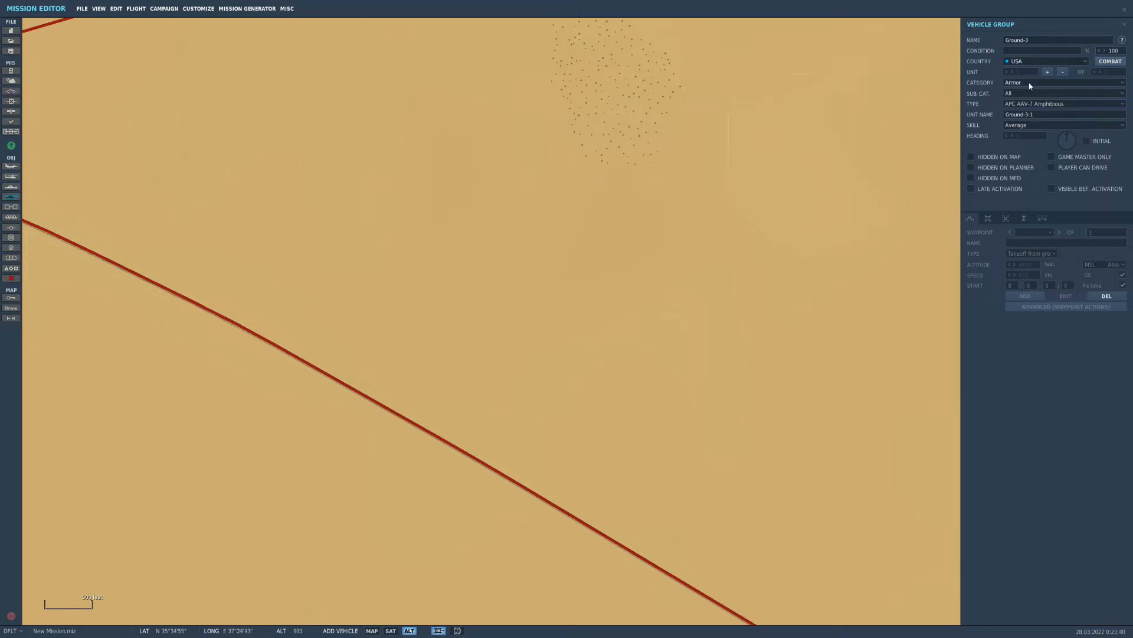
left_click(1042, 103)
scroll(1062, 179, "down", 4)
scroll(1062, 180, "up", 5)
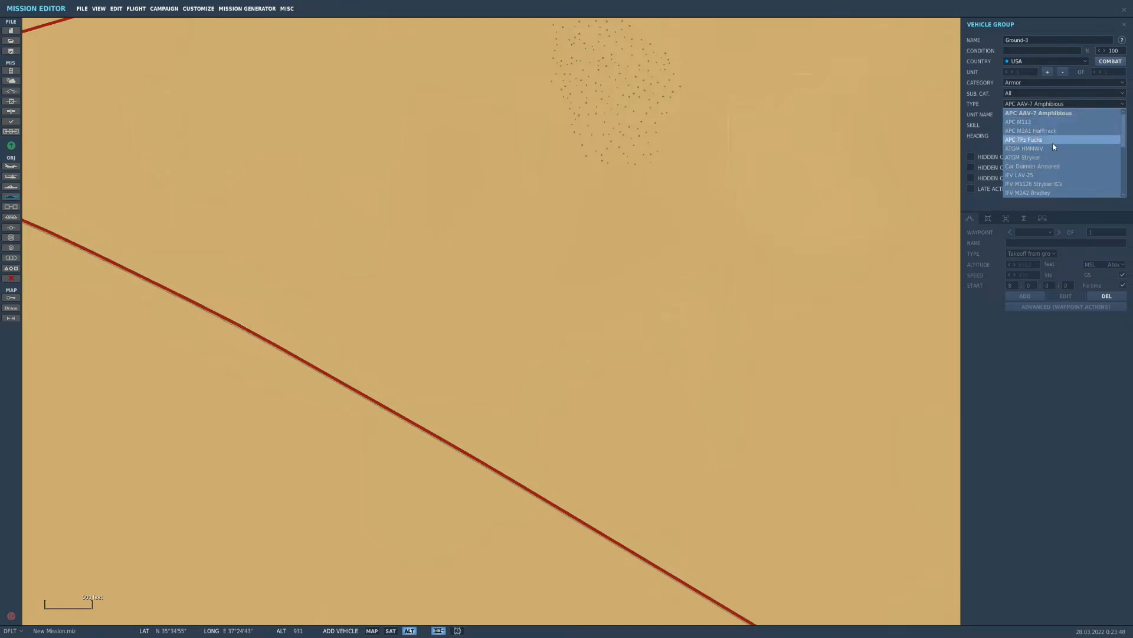
scroll(1058, 169, "down", 4)
scroll(1062, 152, "up", 3)
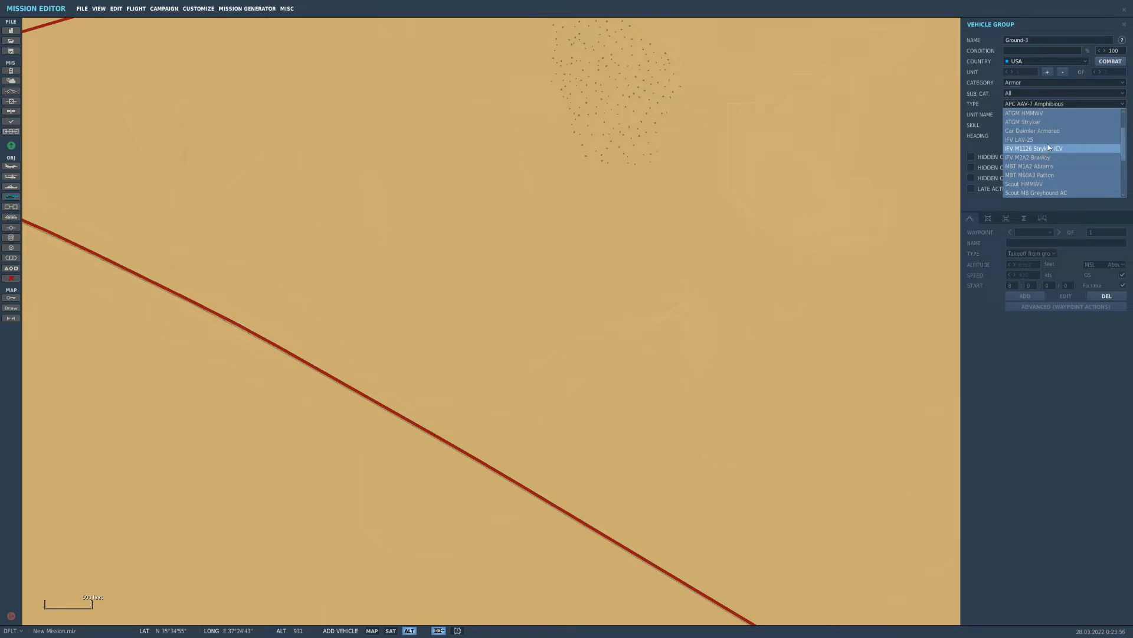
left_click(1049, 148)
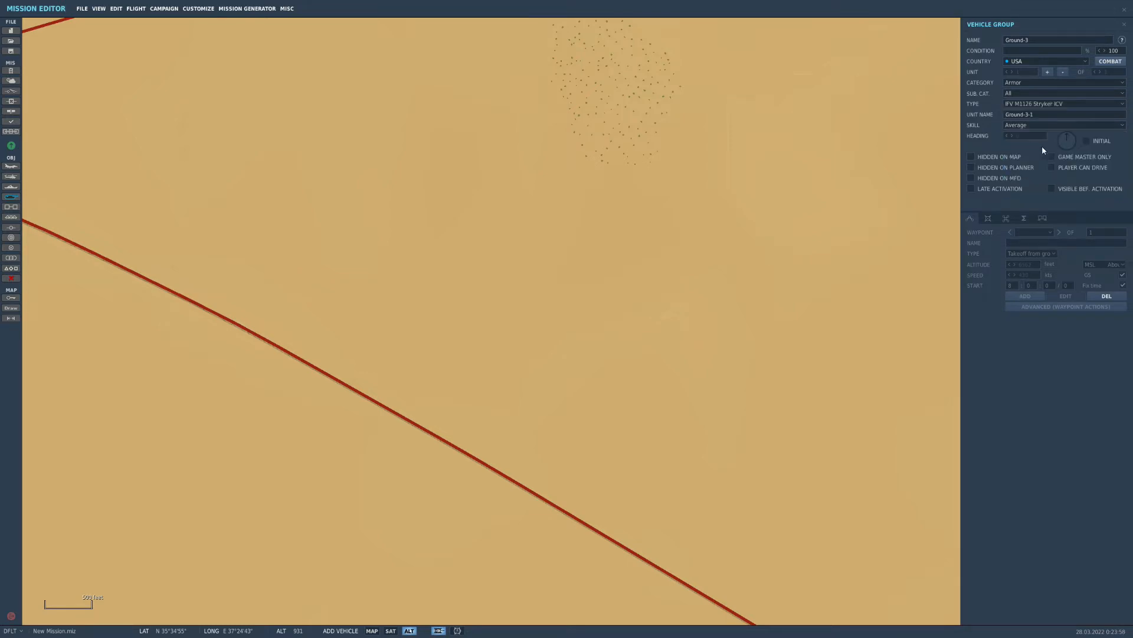
- Place the first Stryker on the red road and set its waypoint type to On road
scroll(775, 158, "down", 3)
scroll(615, 289, "up", 5)
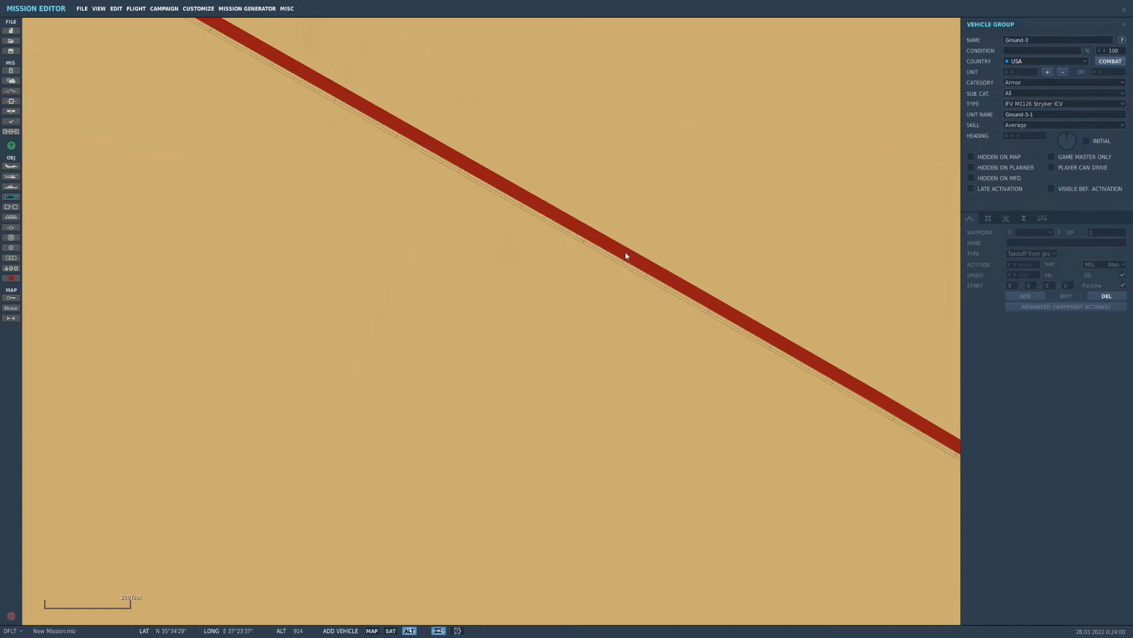
left_click(625, 252)
left_click(1038, 253)
left_click(1031, 271)
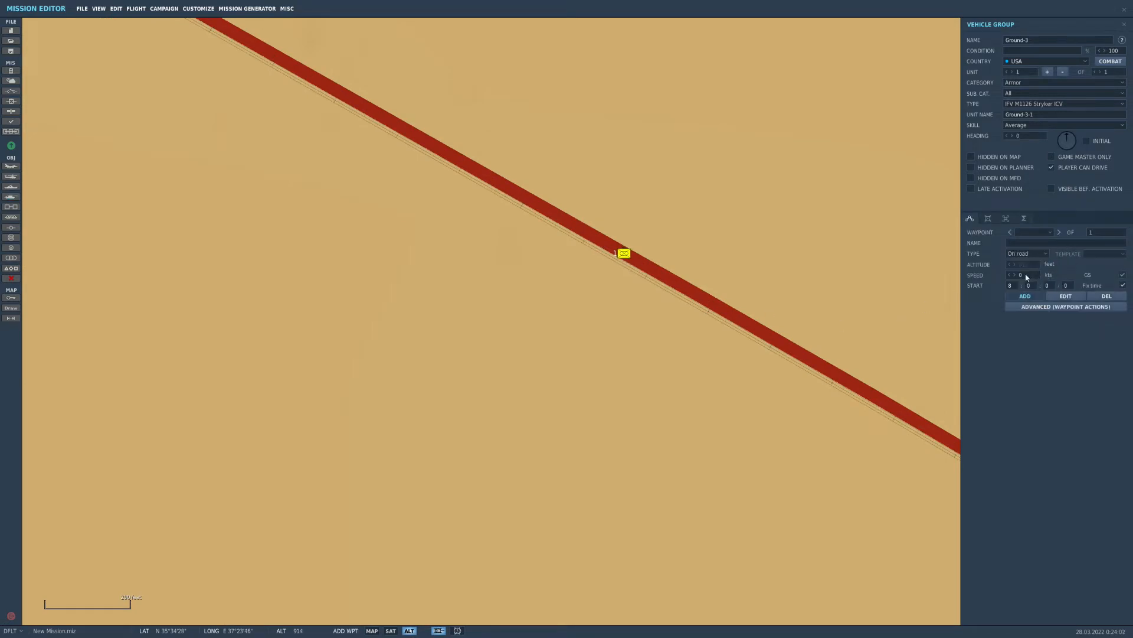
scroll(554, 268, "up", 5)
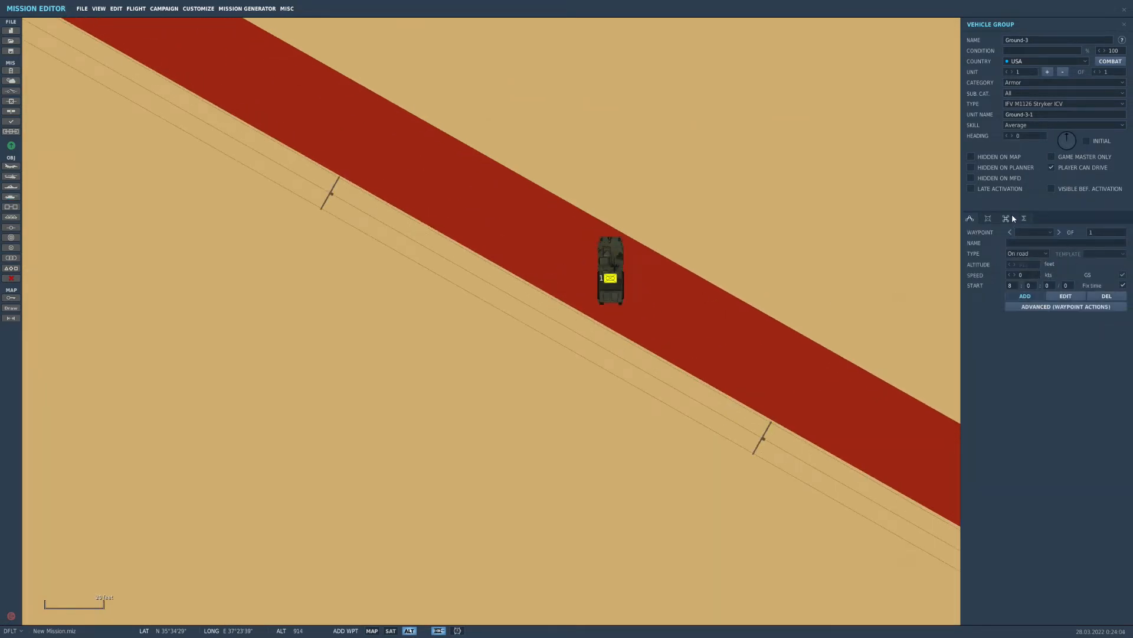
left_click(986, 219)
left_click(970, 219)
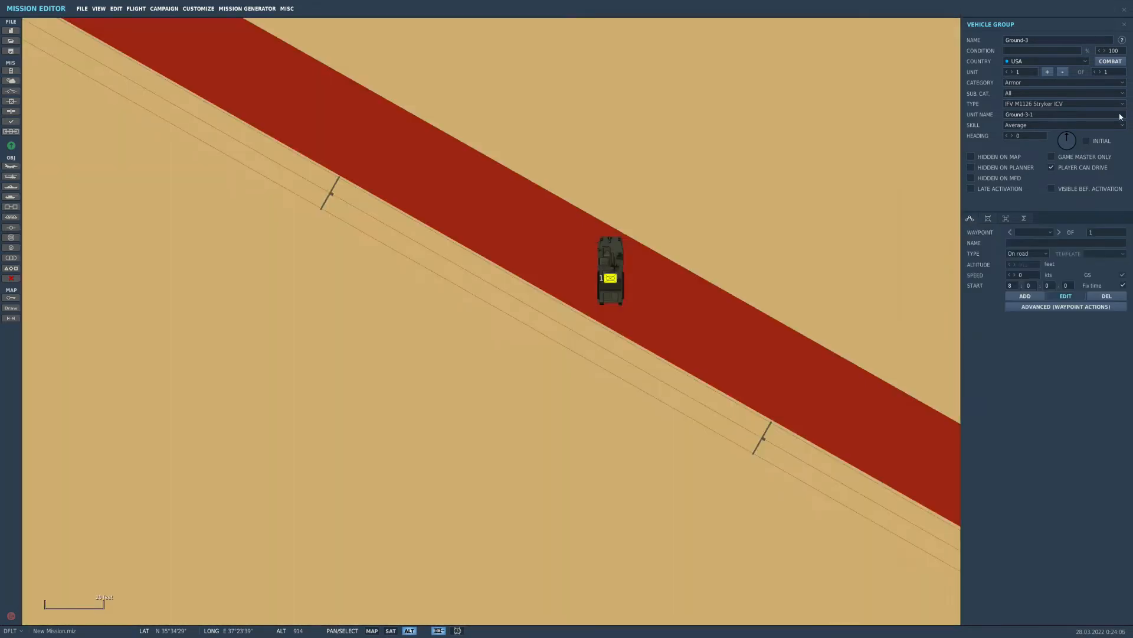
- Add two more IFV M1126 Stryker ICVs behind the first one, making three units in the group
left_click(1101, 71)
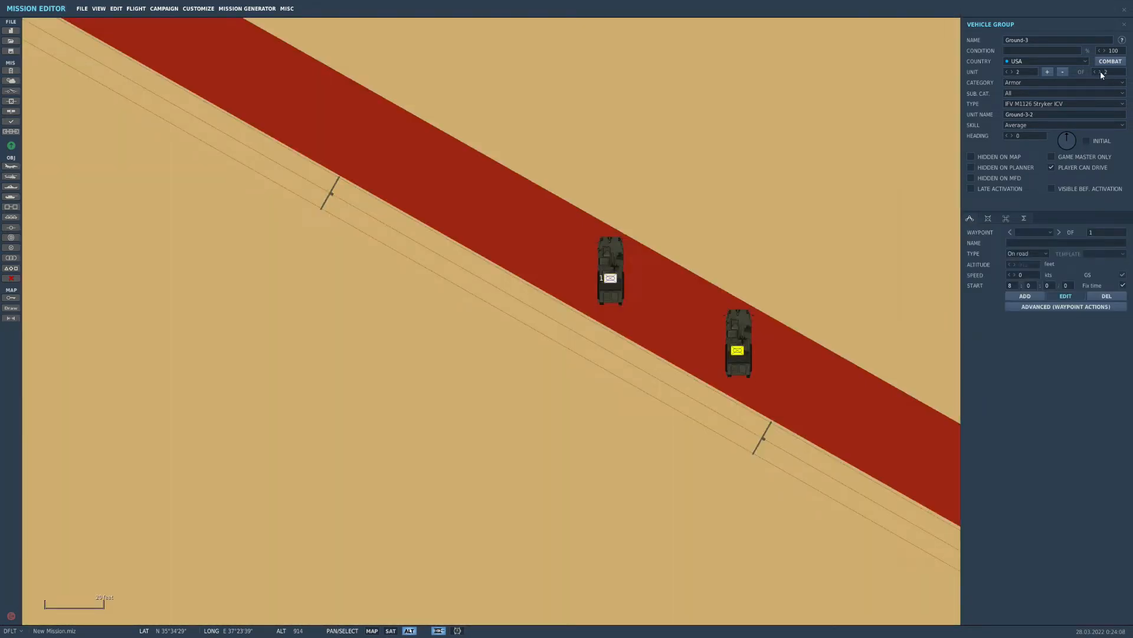
left_click(1100, 71)
scroll(497, 252, "down", 1)
scroll(497, 253, "down", 3)
scroll(497, 253, "up", 3)
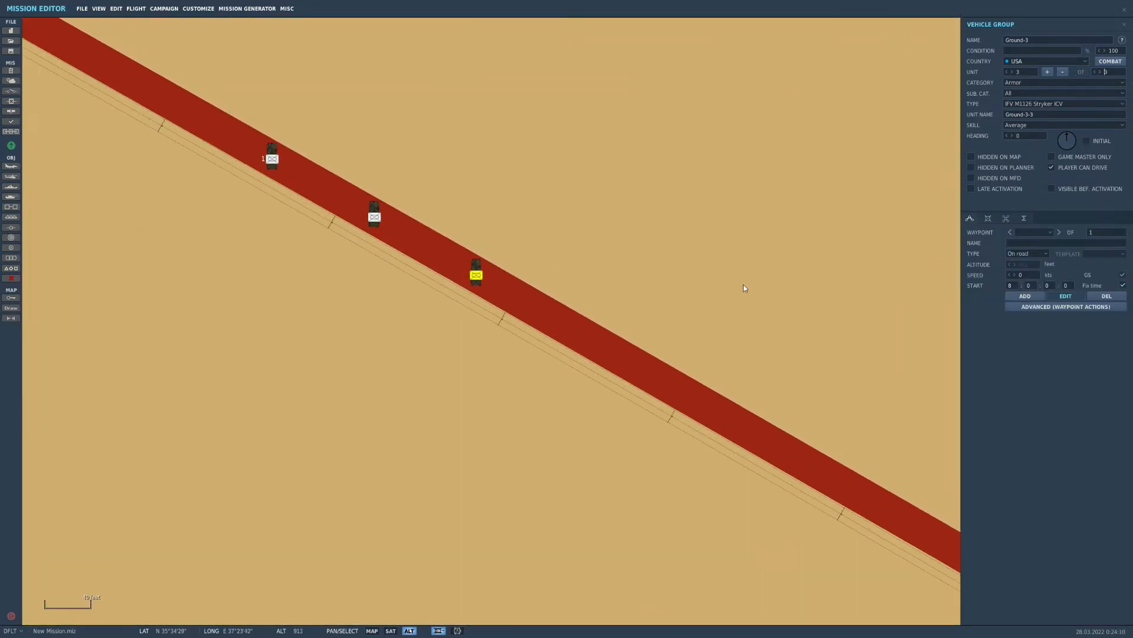
- Add three Truck M939 Heavy units from the Unarmed category behind the Strykers as units 4 to 6
left_click(1029, 82)
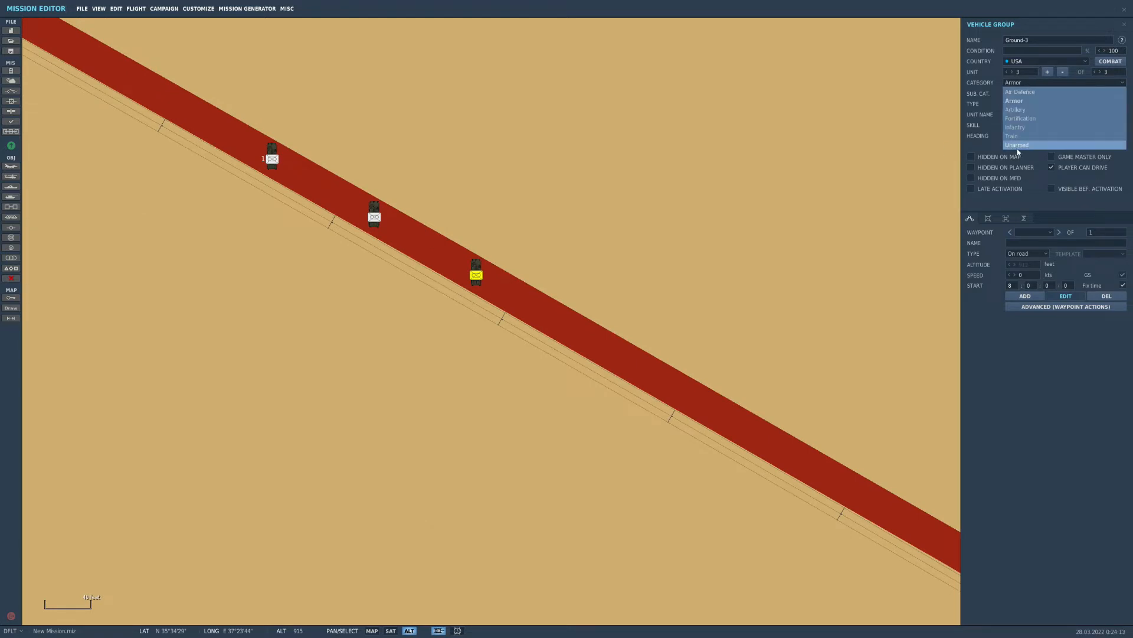
left_click(1014, 101)
left_click(1100, 72)
left_click(1063, 82)
left_click(1039, 145)
left_click(1030, 104)
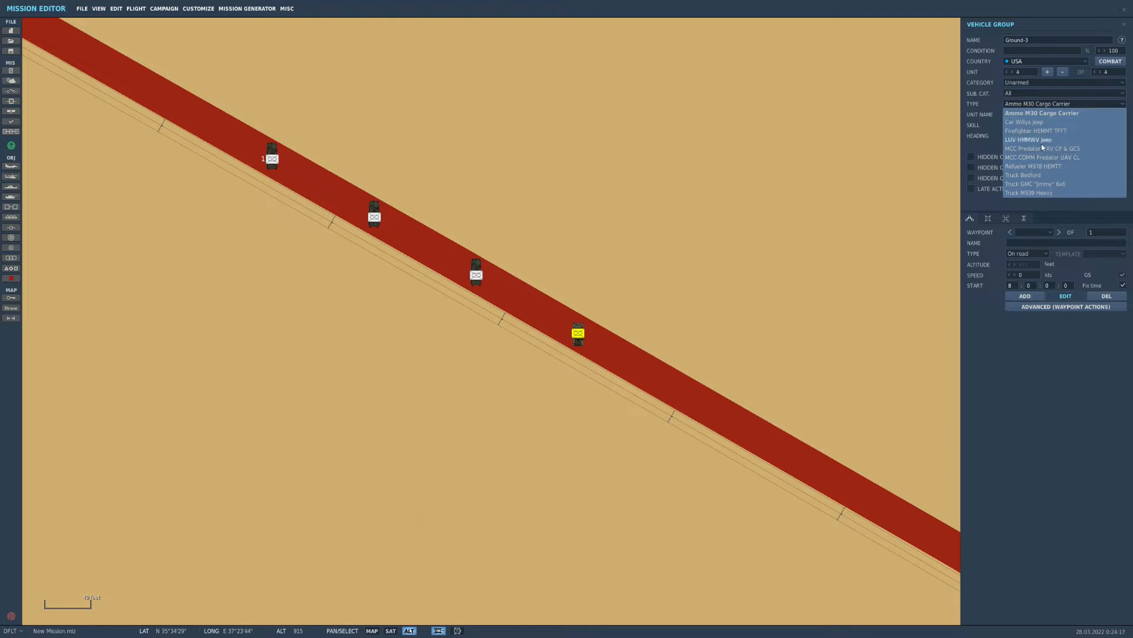
left_click(1080, 193)
left_click(1099, 72)
left_click(1099, 72)
scroll(576, 197, "down", 2)
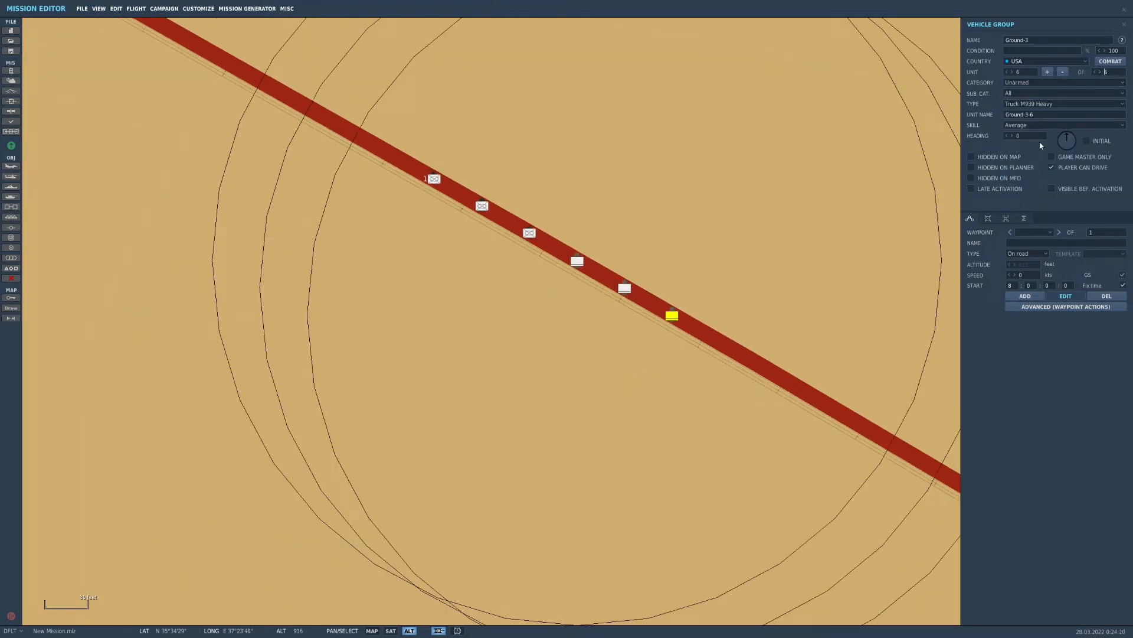
- Add a seventh unit from the Armor category as an SPG Stryker MGS and preview its model
left_click(1099, 72)
left_click(1052, 83)
left_click(1038, 100)
left_click(1045, 104)
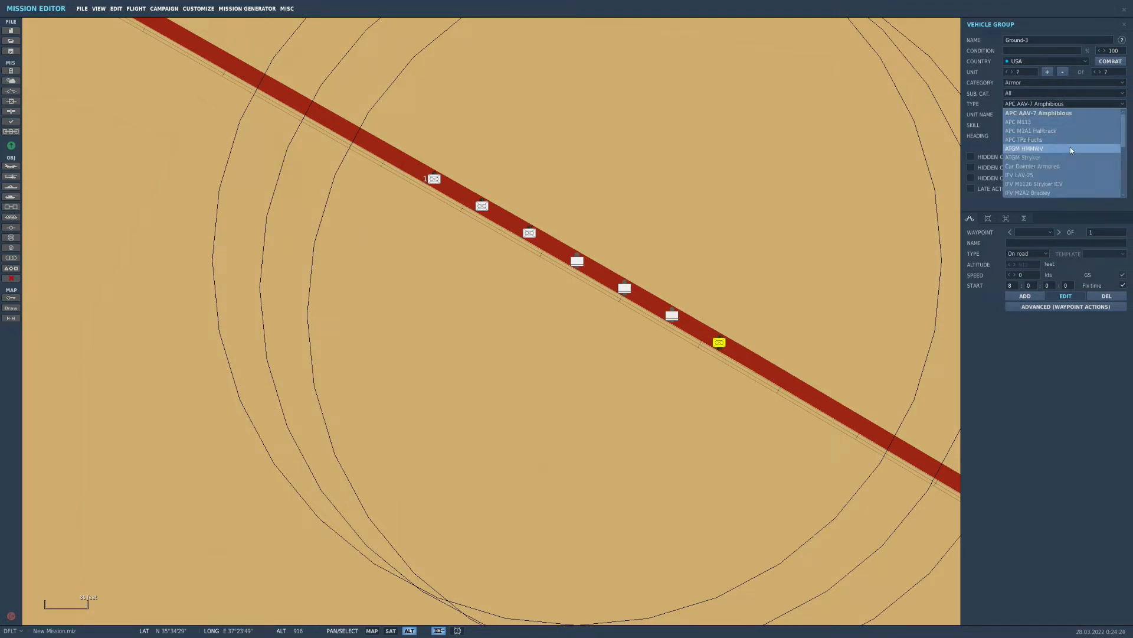
scroll(1057, 158, "down", 6)
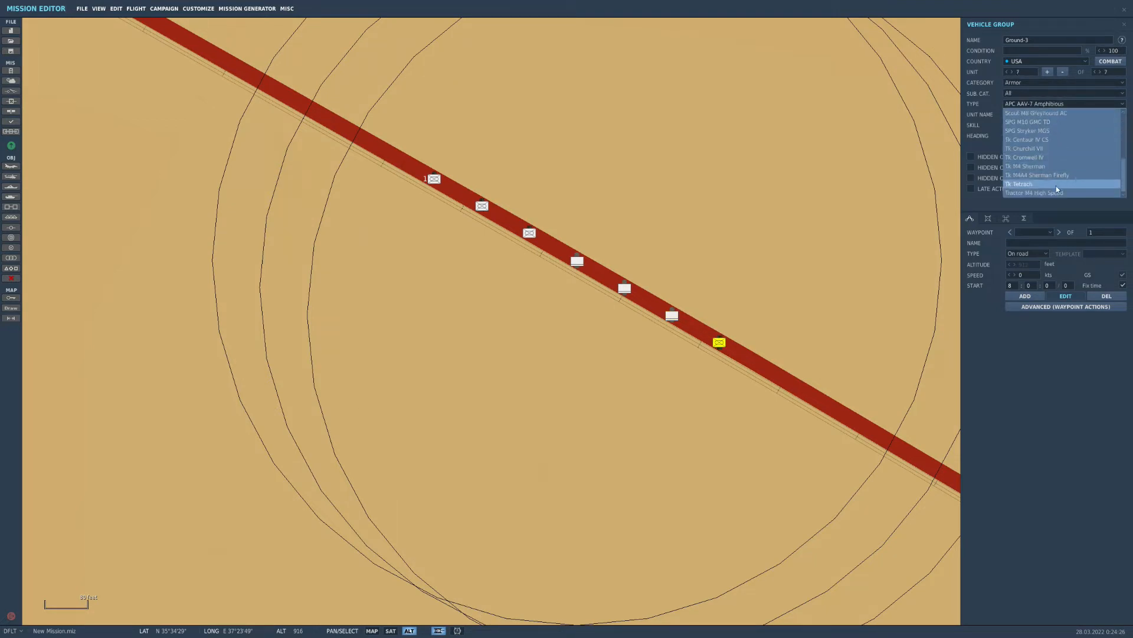
scroll(1057, 146, "up", 1)
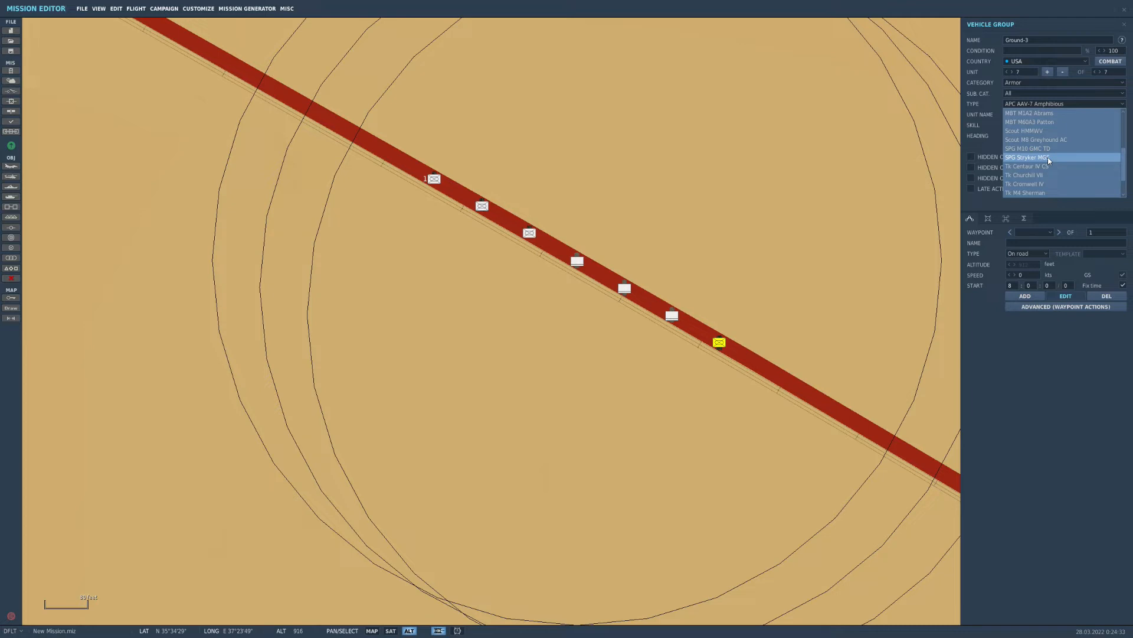
left_click(1047, 157)
left_click(971, 219)
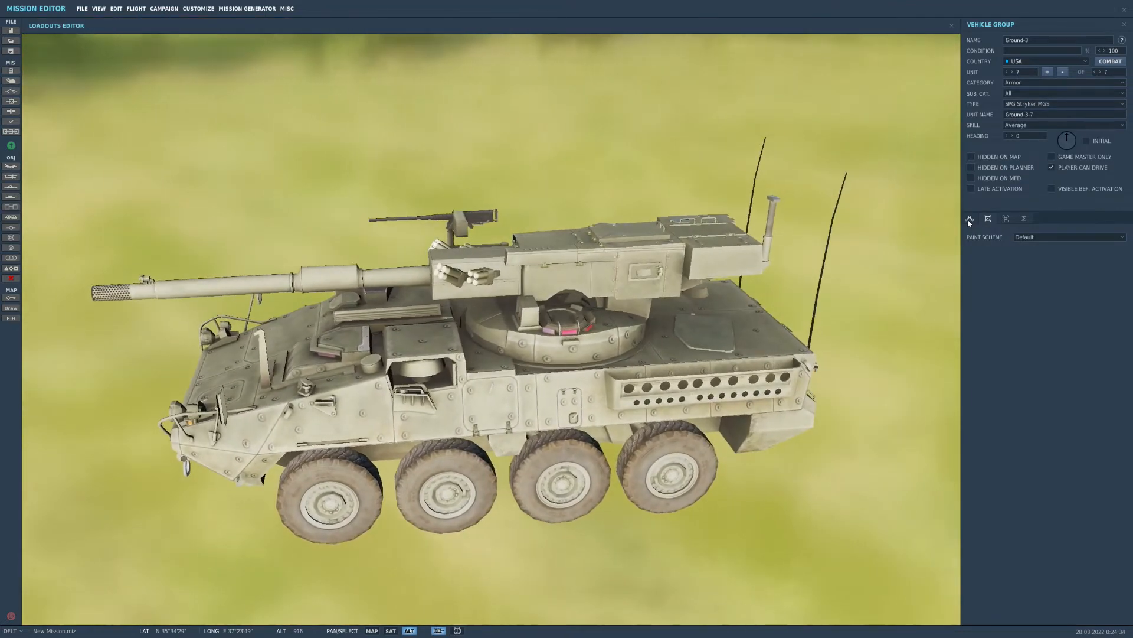
left_click(971, 219)
- Change the seventh unit's type to ATGM Stryker and view its model from the rear
left_click(1071, 102)
scroll(1067, 150, "up", 5)
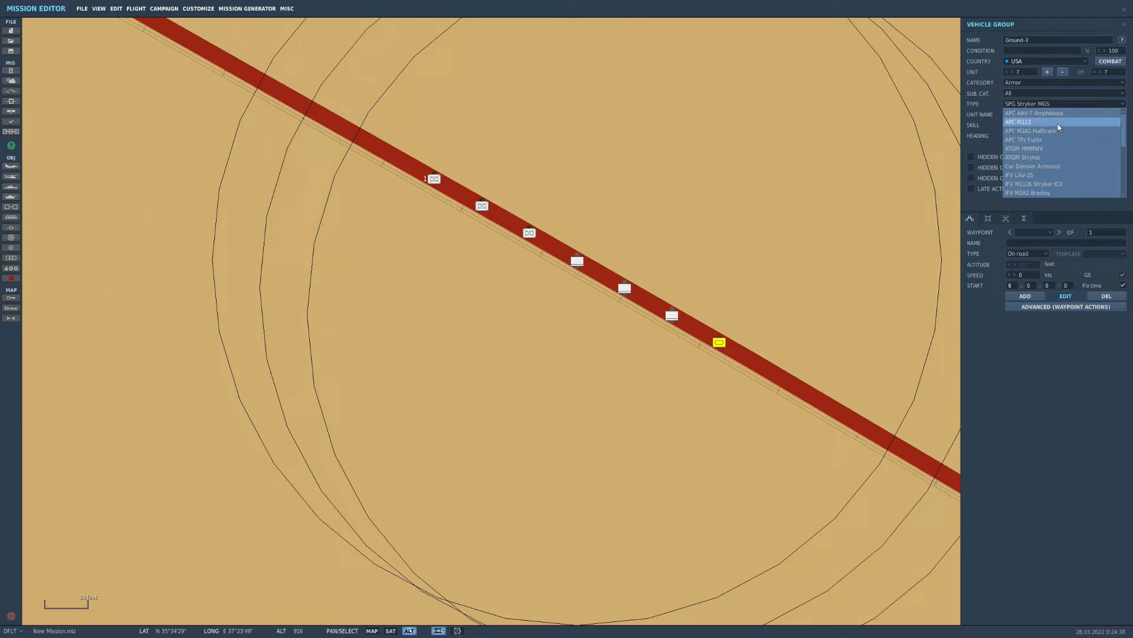
left_click(1054, 158)
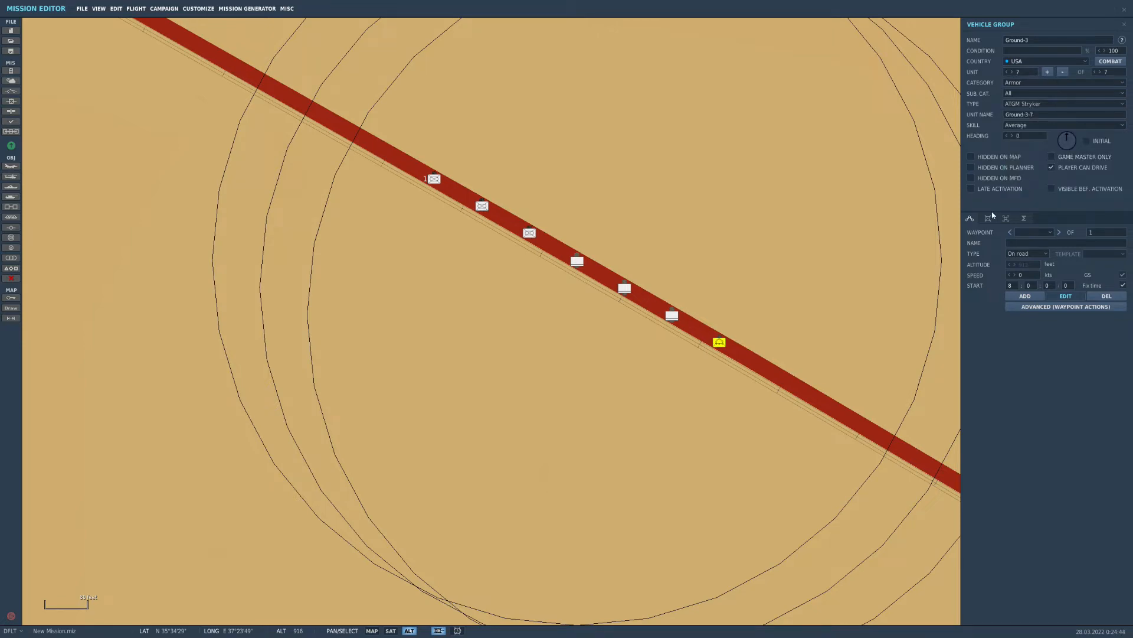
left_click(989, 217)
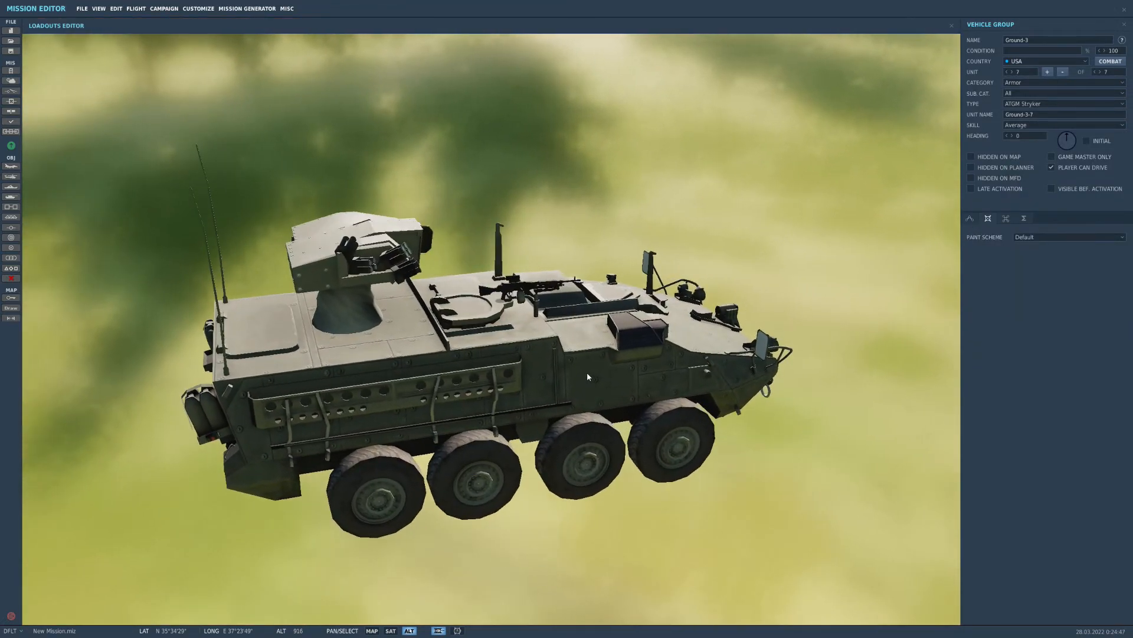
left_click_drag(587, 372, 1012, 275)
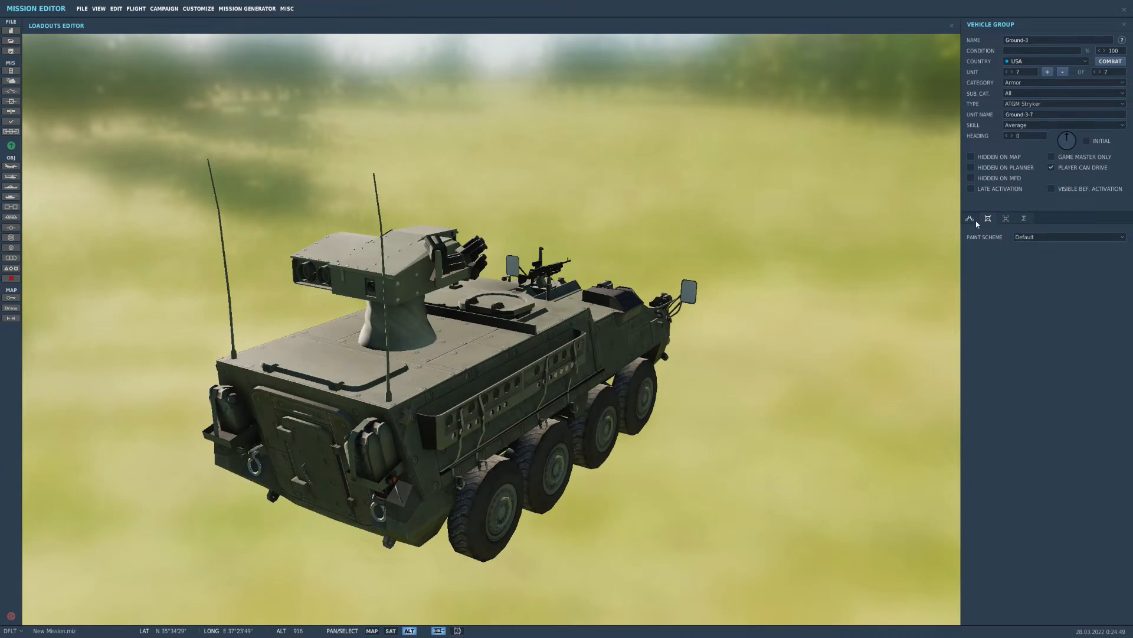
left_click(970, 218)
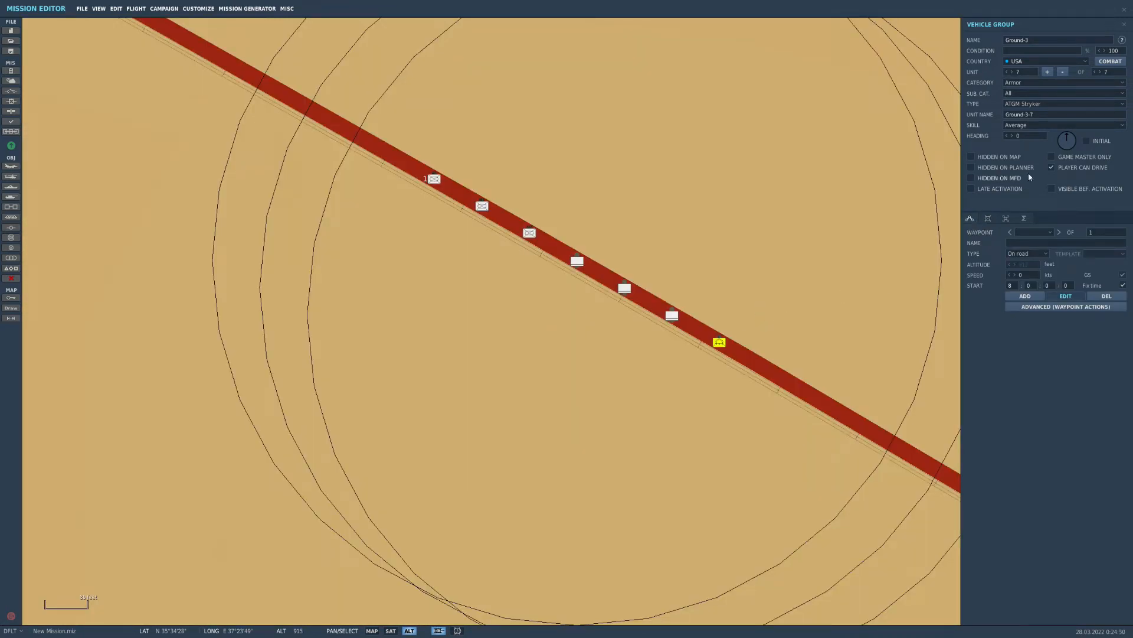
- Add two more ATGM Strykers at the convoy's tail, and change the seventh and eighth units to IFV M1126 Stryker ICV
left_click(1047, 72)
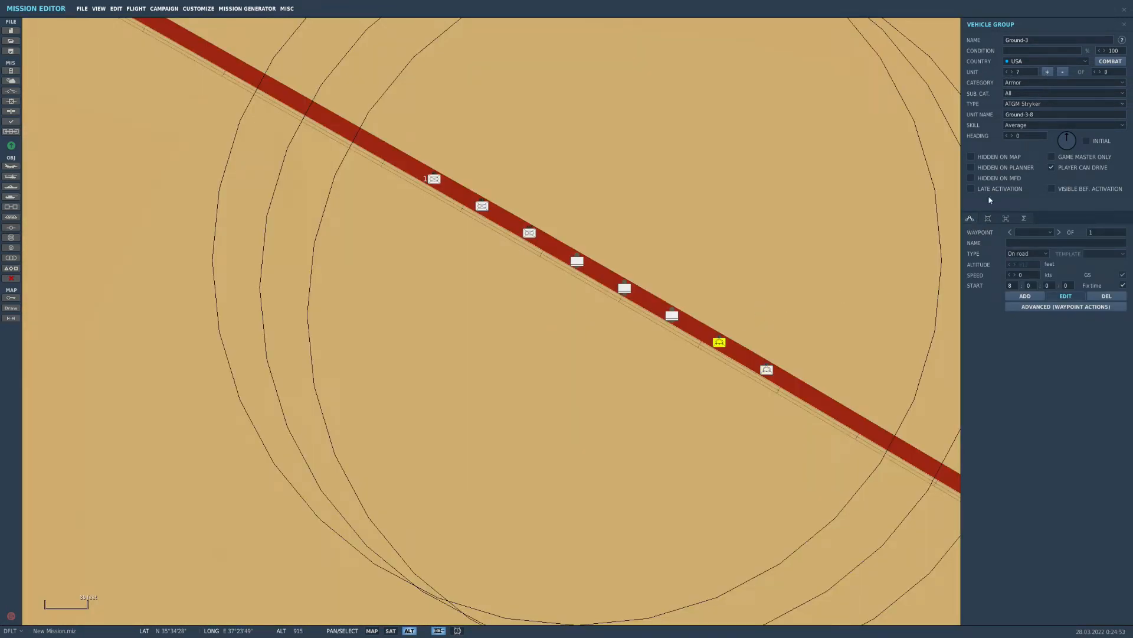
left_click(1049, 72)
left_click(1040, 104)
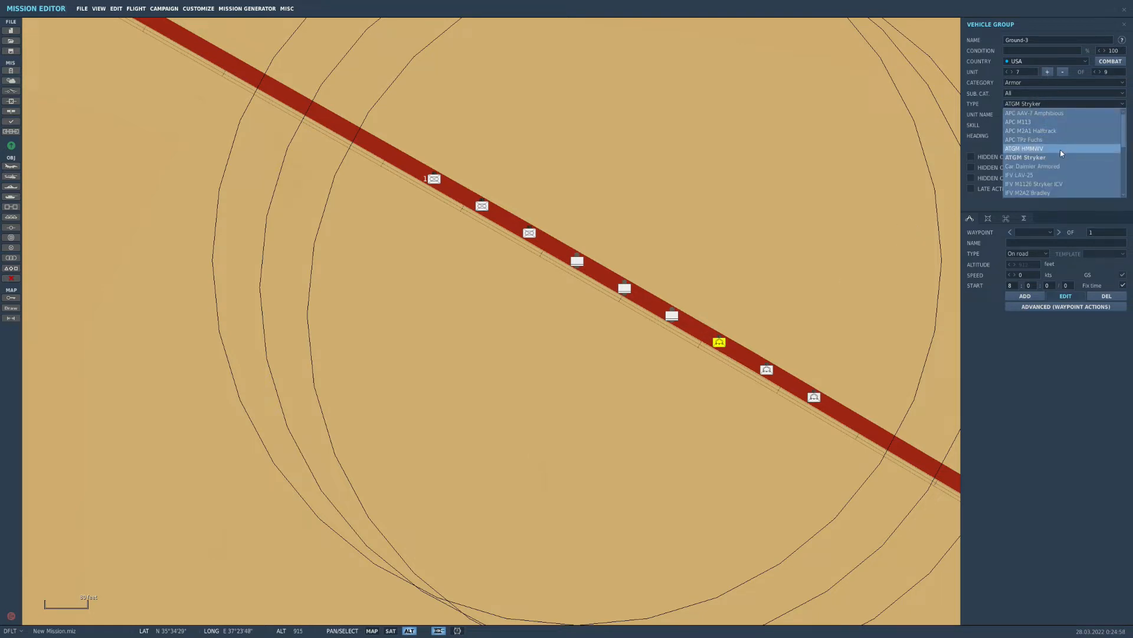
scroll(1059, 162, "down", 3)
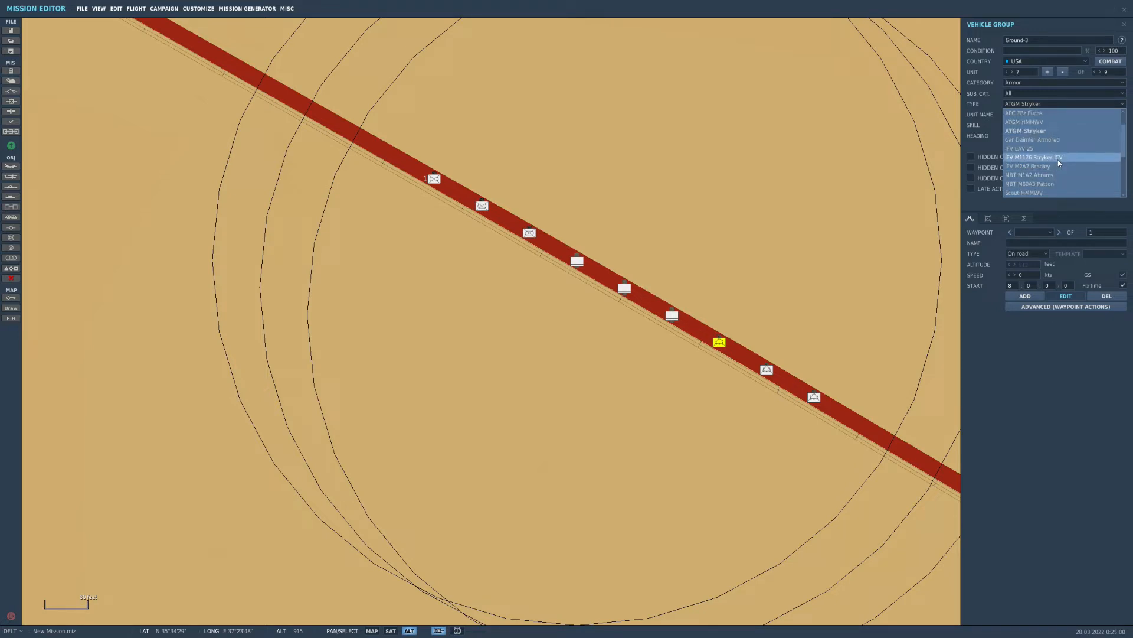
left_click(1060, 157)
left_click(767, 370)
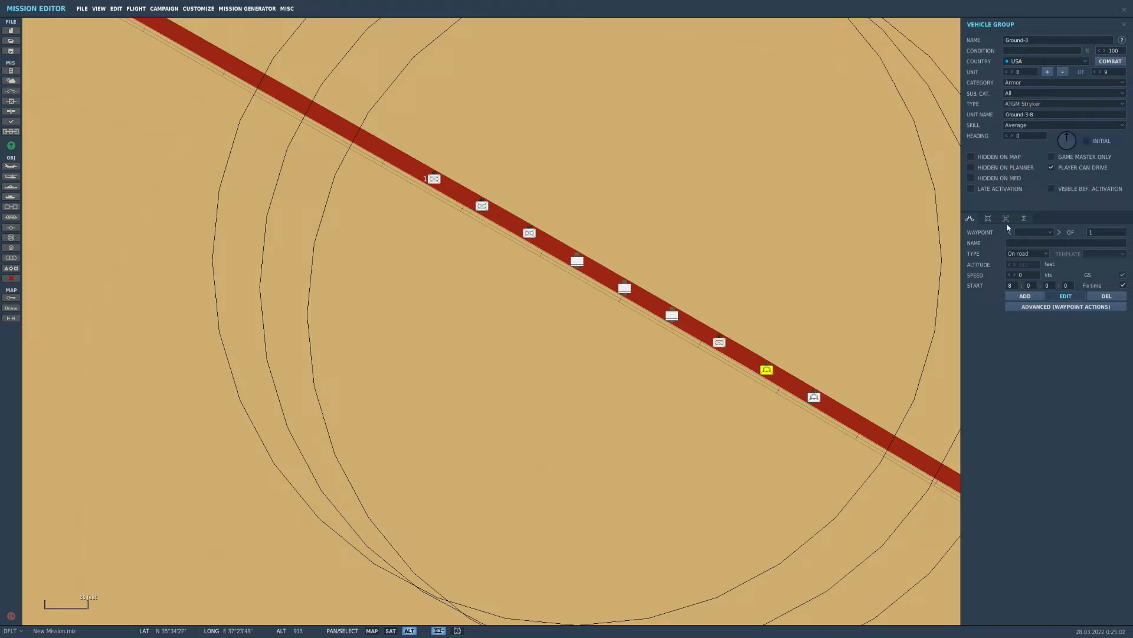
left_click(1055, 104)
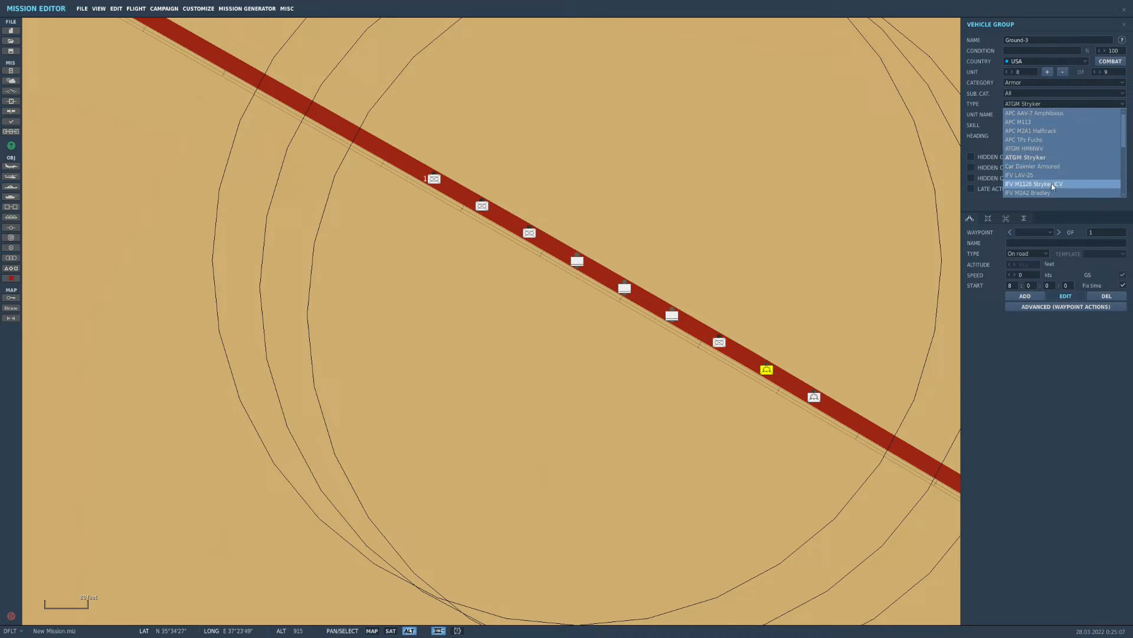
scroll(1054, 186, "down", 2)
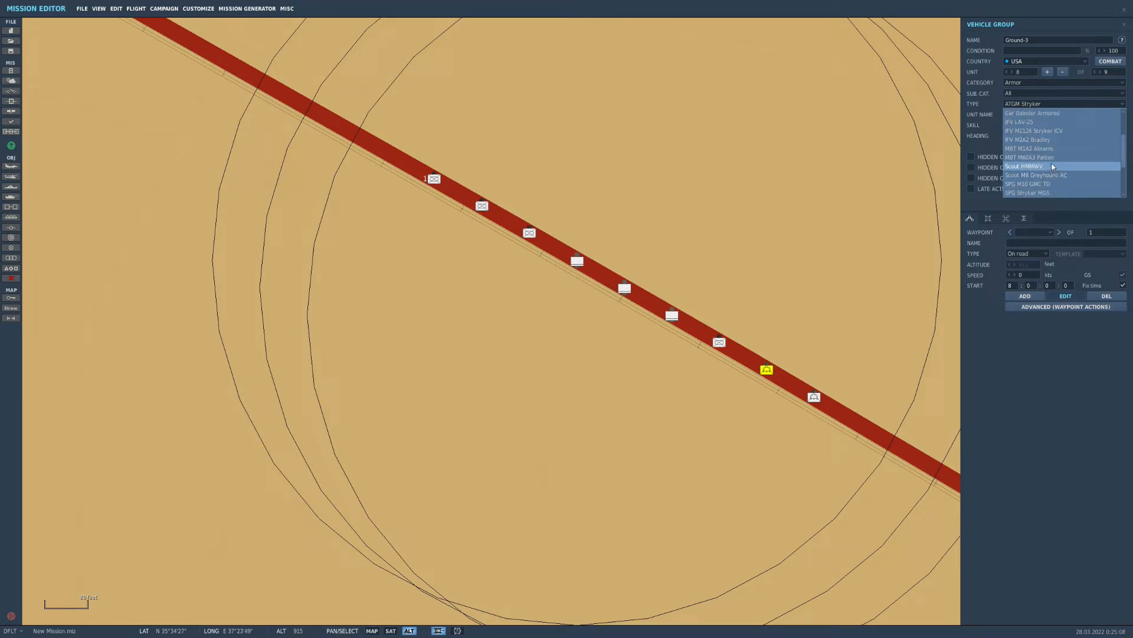
left_click(1045, 131)
- Examine the nine-vehicle convoy along the road, checking the order and spacing from the lead Stryker to the last unit
scroll(756, 301, "down", 4)
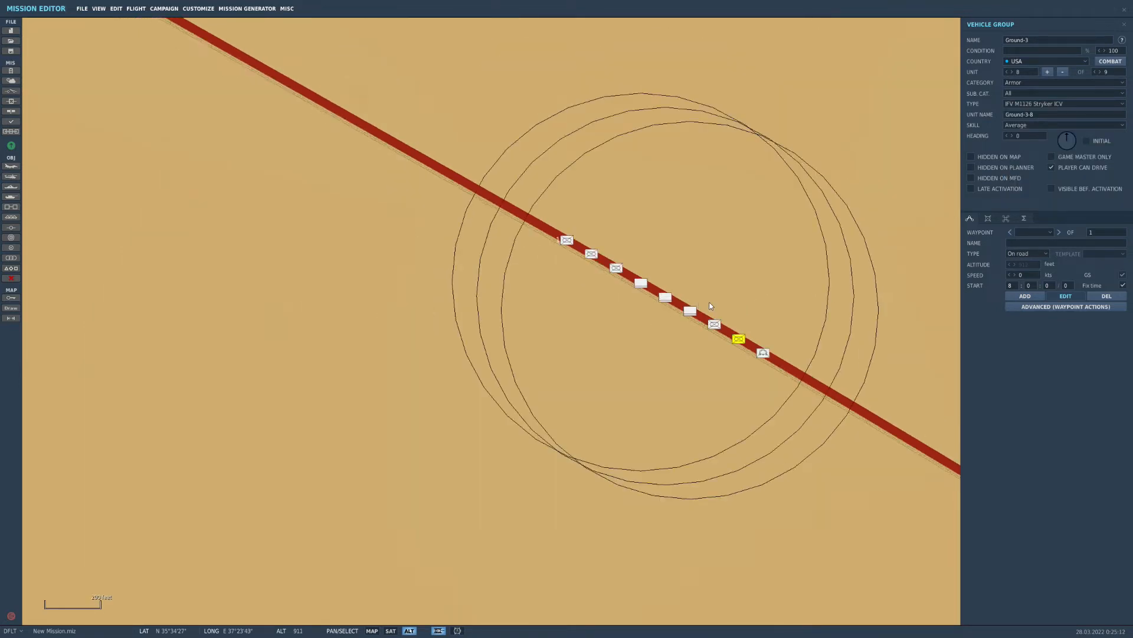
scroll(688, 307, "up", 5)
scroll(363, 197, "up", 2)
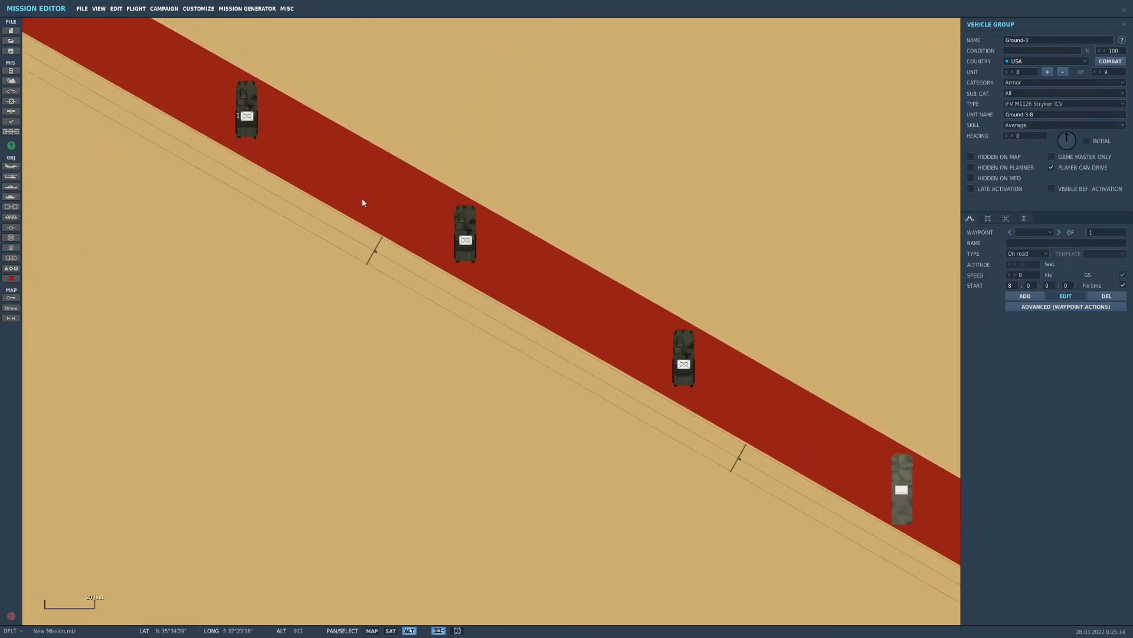
scroll(369, 197, "down", 3)
scroll(371, 199, "down", 3)
scroll(349, 203, "up", 2)
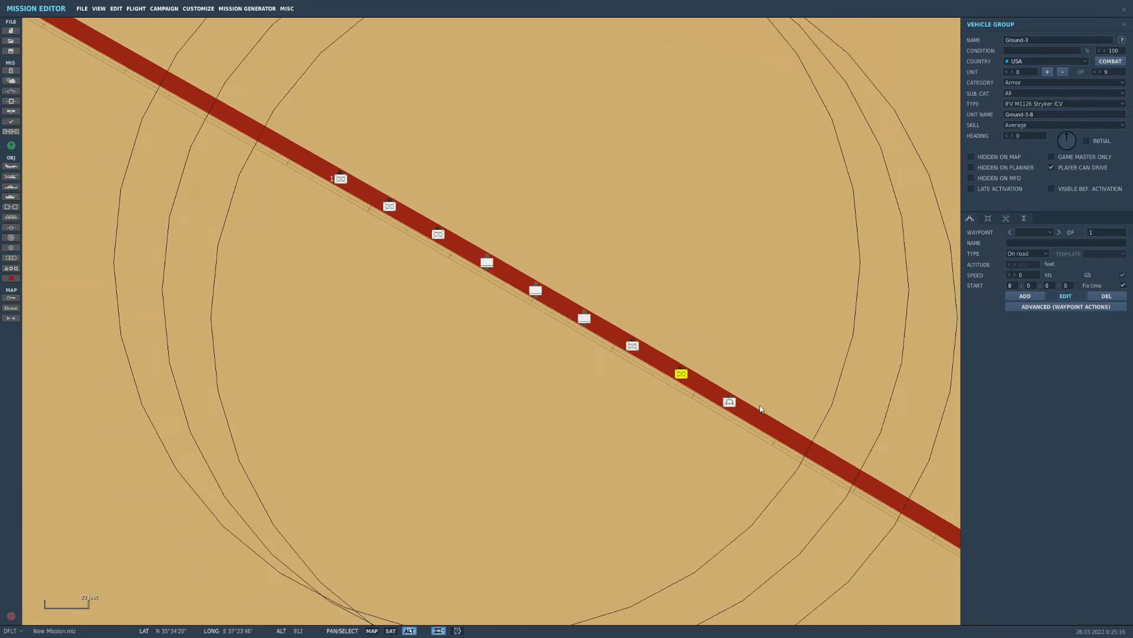
scroll(738, 398, "up", 3)
scroll(763, 408, "down", 4)
scroll(773, 411, "up", 1)
scroll(573, 301, "up", 2)
left_click(513, 265)
scroll(499, 249, "down", 2)
scroll(463, 219, "up", 3)
scroll(650, 275, "down", 3)
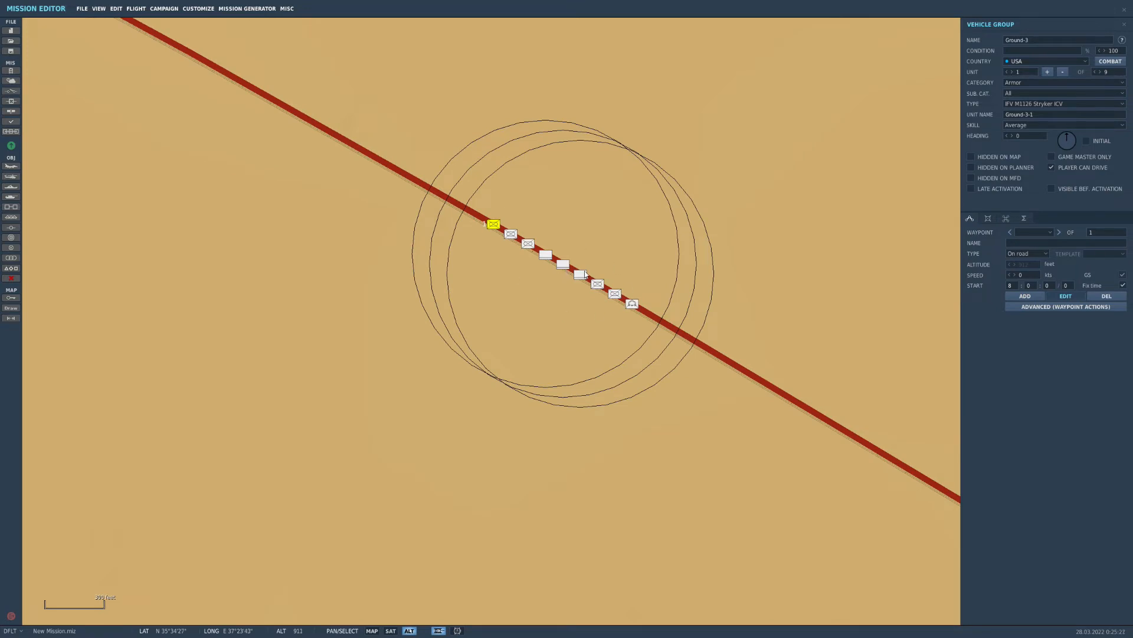
scroll(585, 273, "up", 2)
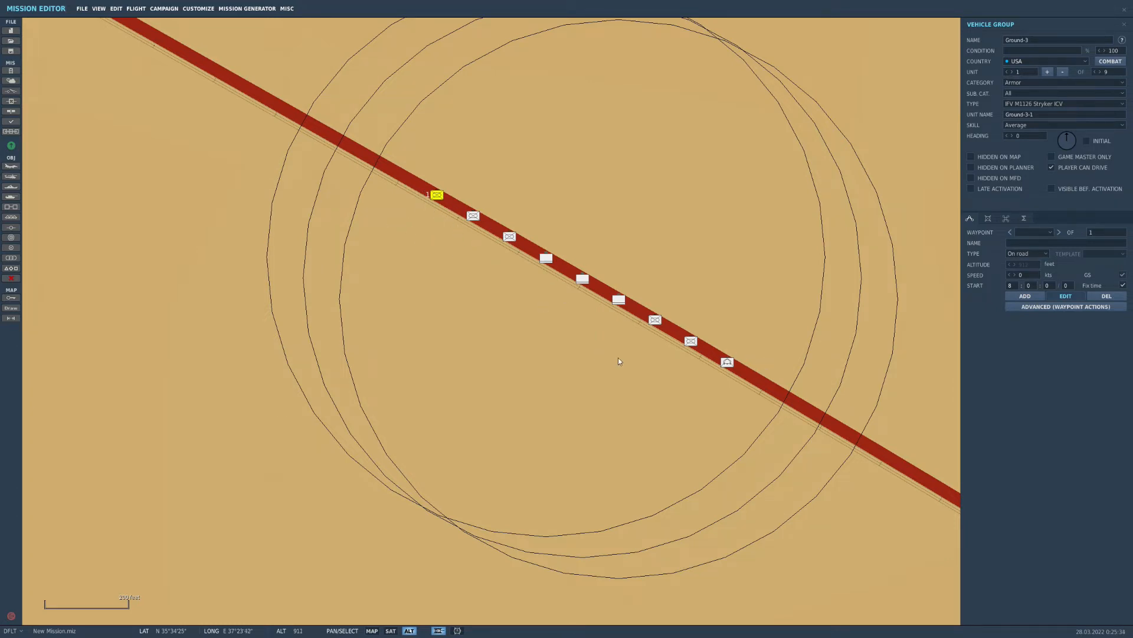
scroll(631, 360, "down", 3)
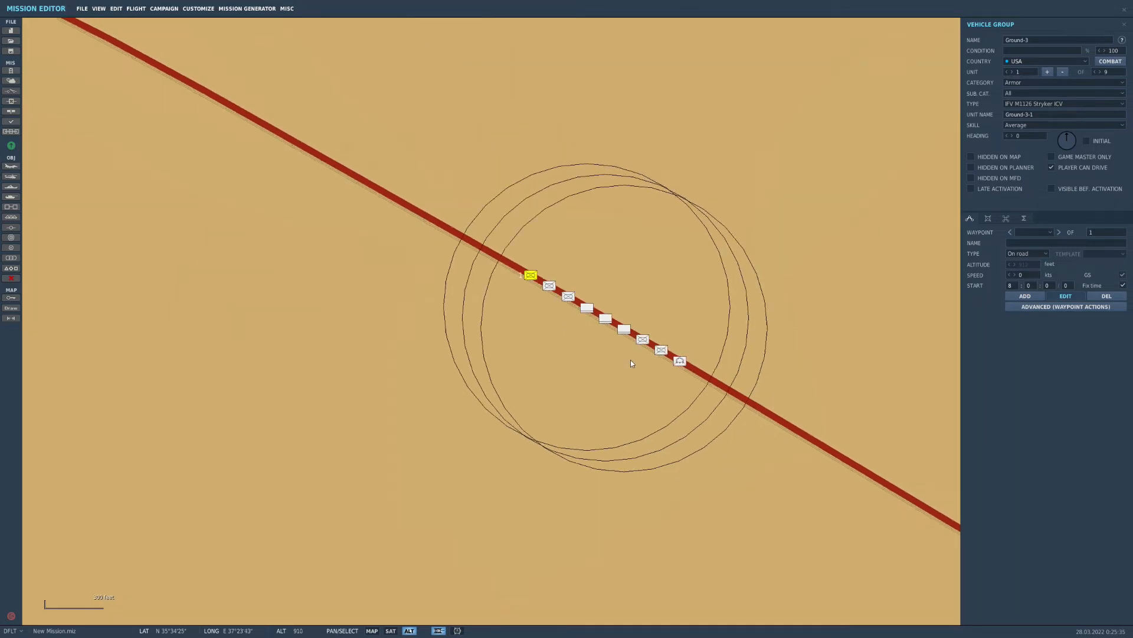
- Save the selected nine-vehicle convoy group Ground-3 as a new template named Convoy Striker
left_click(10, 208)
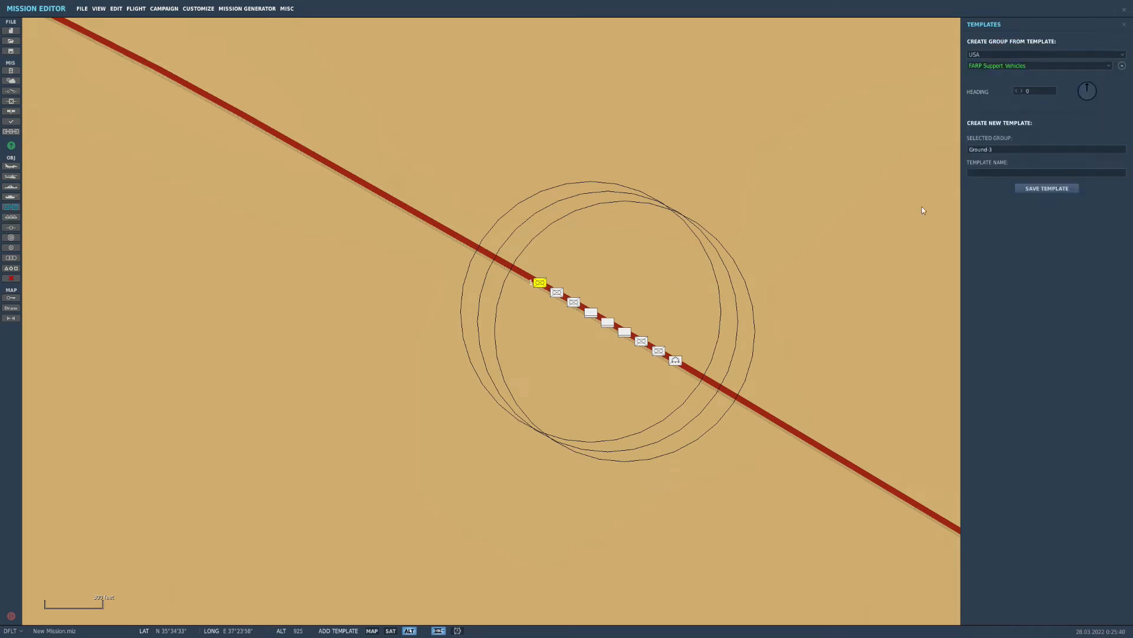
left_click_drag(1012, 150, 963, 154)
left_click(987, 174)
left_click(1041, 190)
- Place two groups from the Convoy Striker template on the roads southwest of the original convoy, west and south of the southern Patriot site
scroll(600, 414, "down", 5)
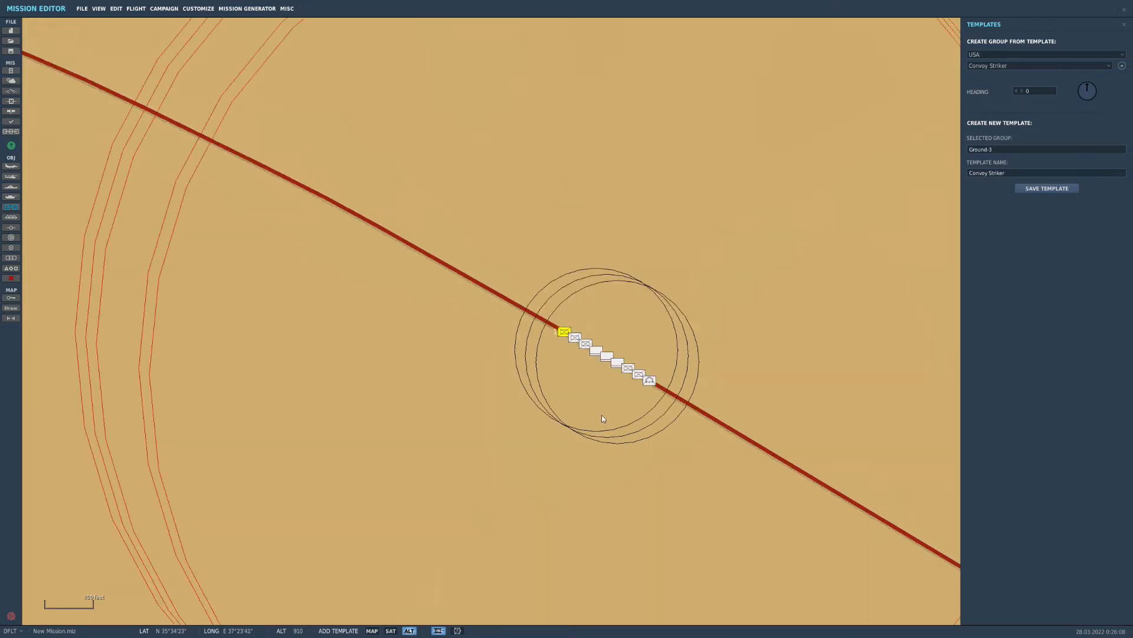
left_click(1017, 67)
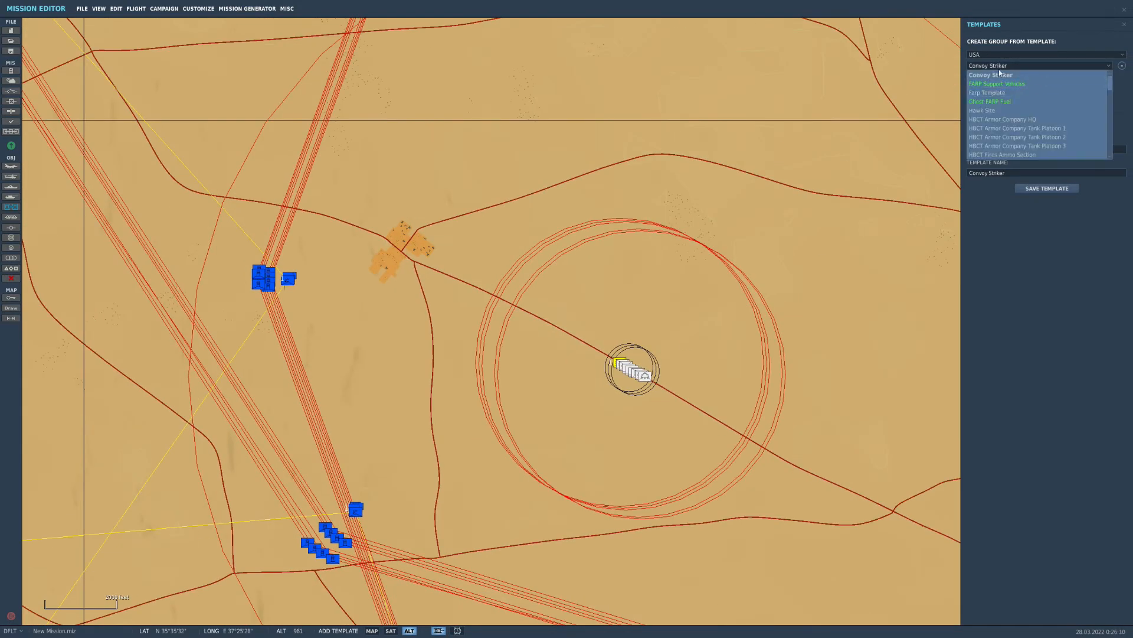
left_click(1007, 76)
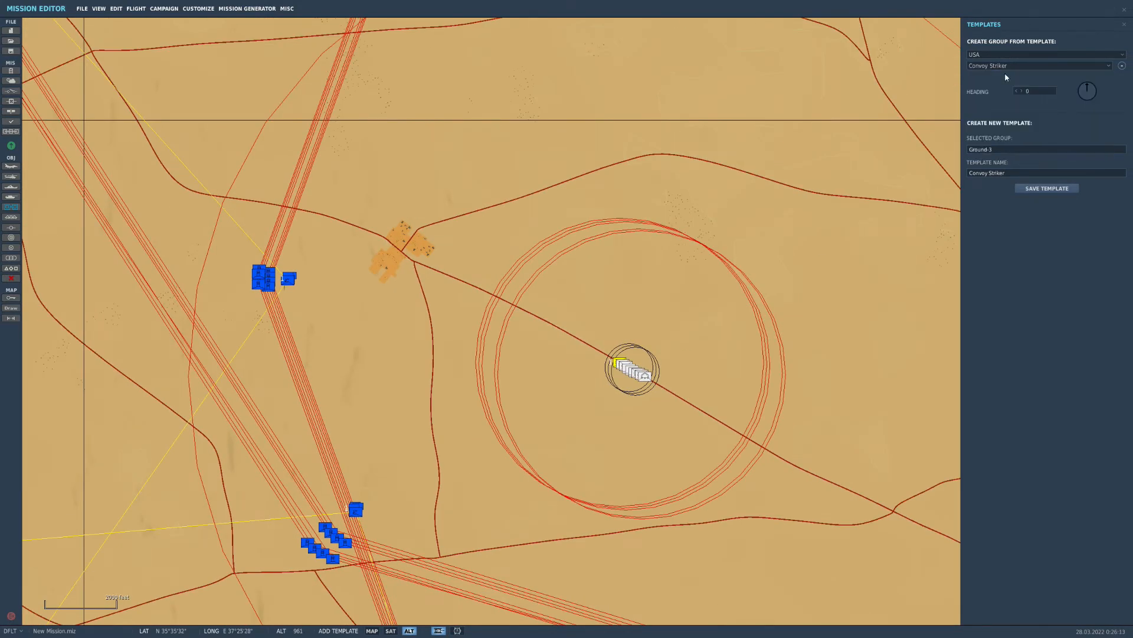
scroll(650, 165, "down", 4)
scroll(416, 367, "up", 9)
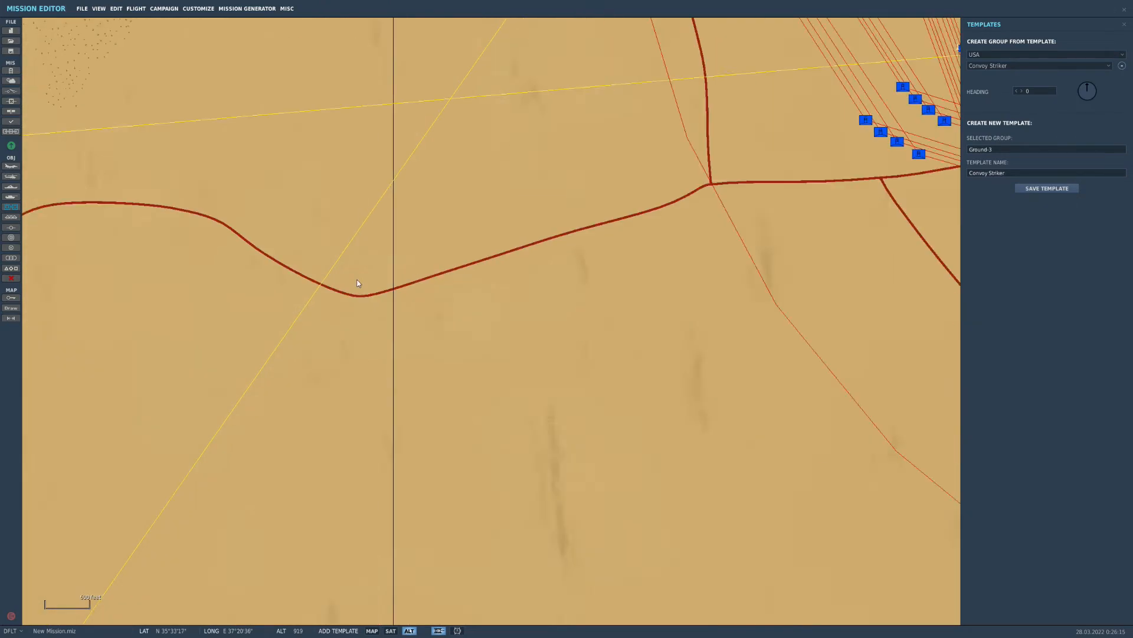
left_click(453, 286)
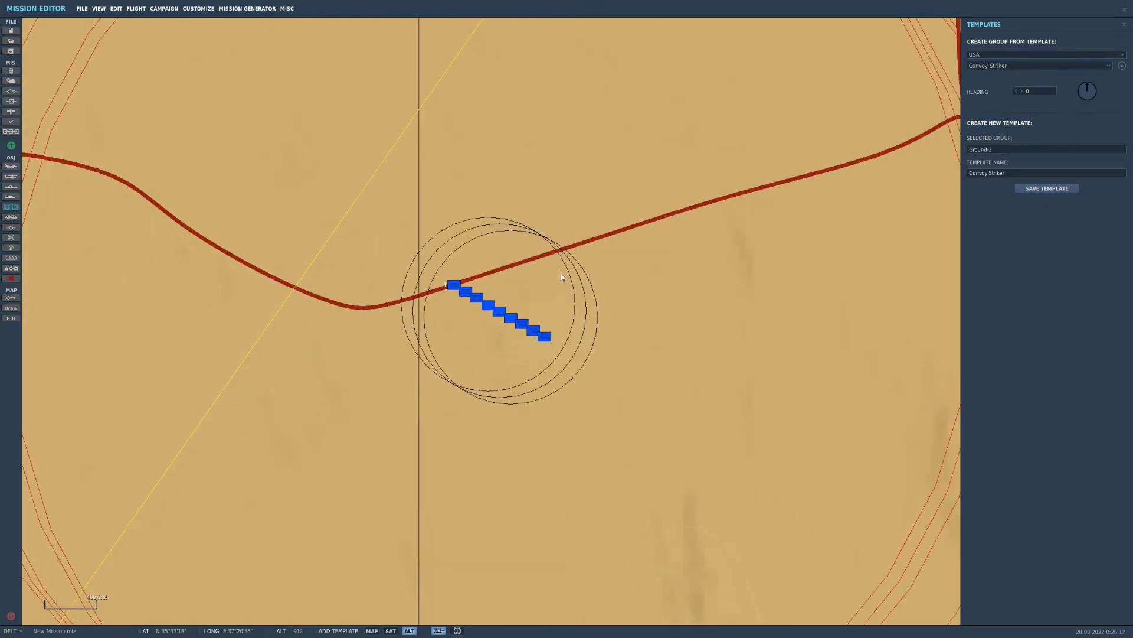
scroll(525, 239, "down", 4)
scroll(639, 357, "up", 6)
left_click(639, 357)
scroll(681, 406, "down", 3)
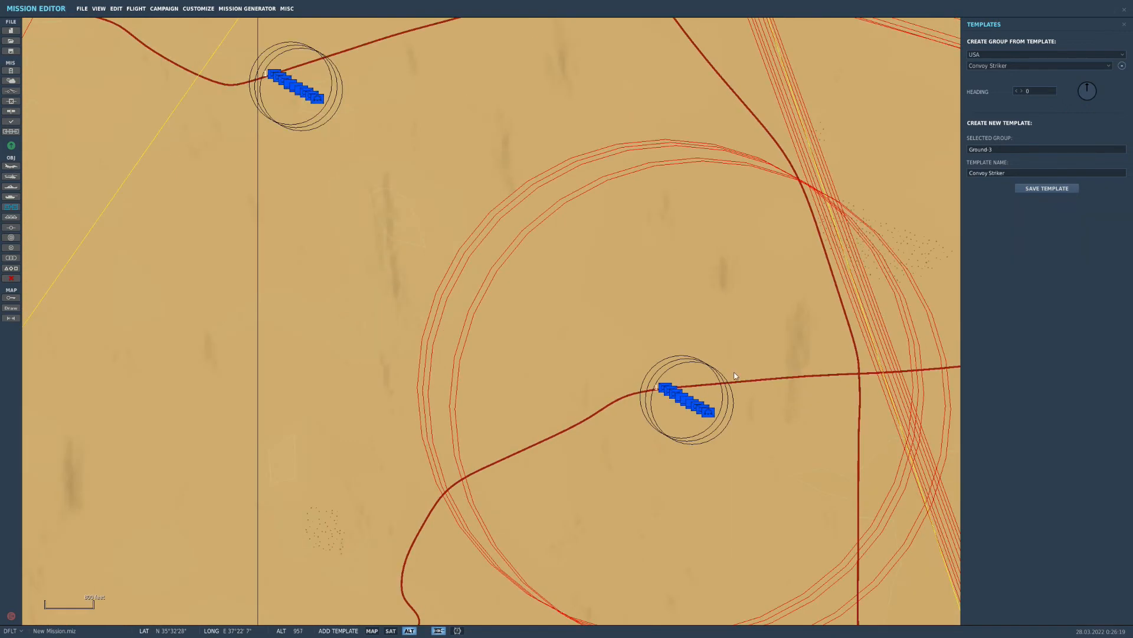
- Set the first waypoint type of both newly placed convoys, Ground-5 and Ground-4, to On road
left_click(1124, 25)
left_click(665, 390)
left_click(1009, 255)
left_click(1019, 271)
scroll(523, 284, "down", 3)
scroll(423, 190, "up", 4)
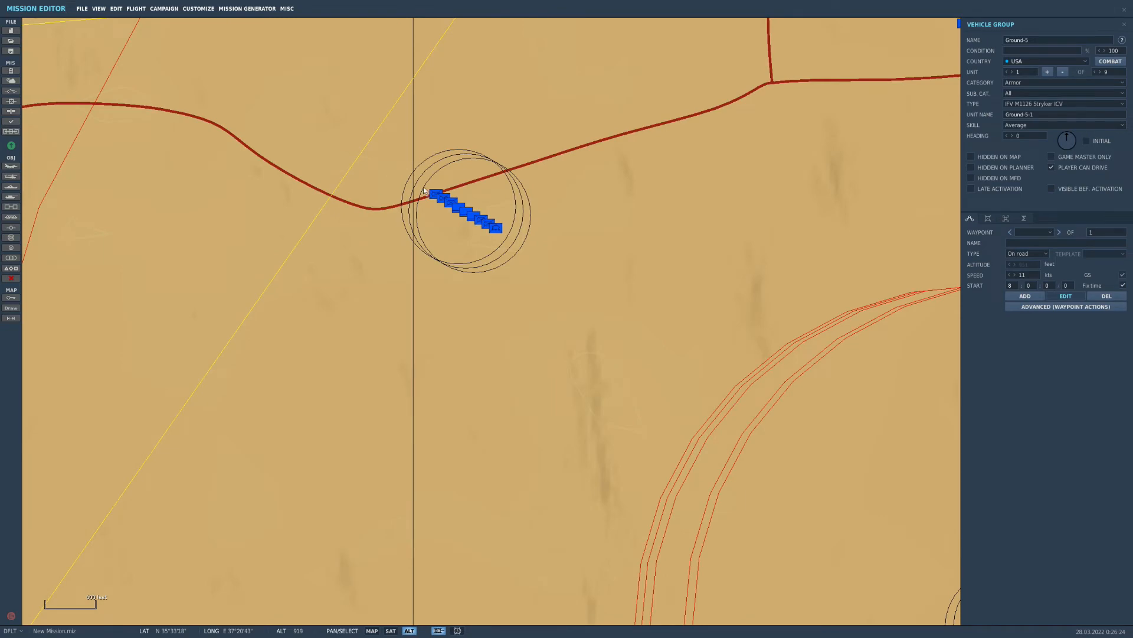
left_click(437, 195)
left_click(1027, 253)
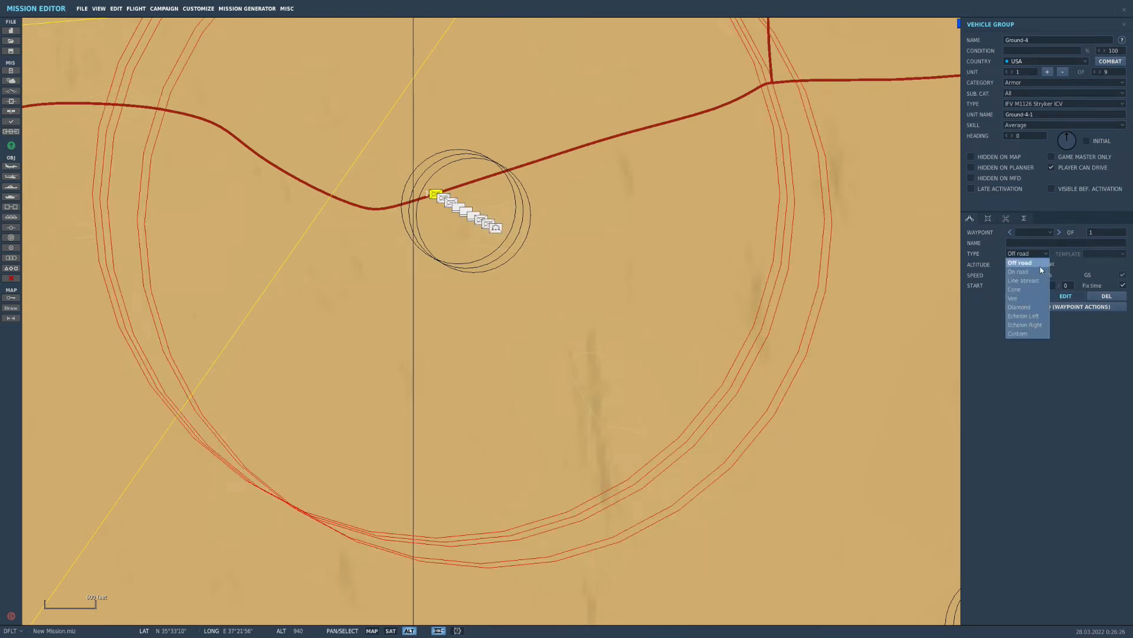
left_click(1018, 272)
left_click(313, 362)
- Examine how the three convoys and the Patriot sites are distributed across the map
scroll(321, 360, "down", 7)
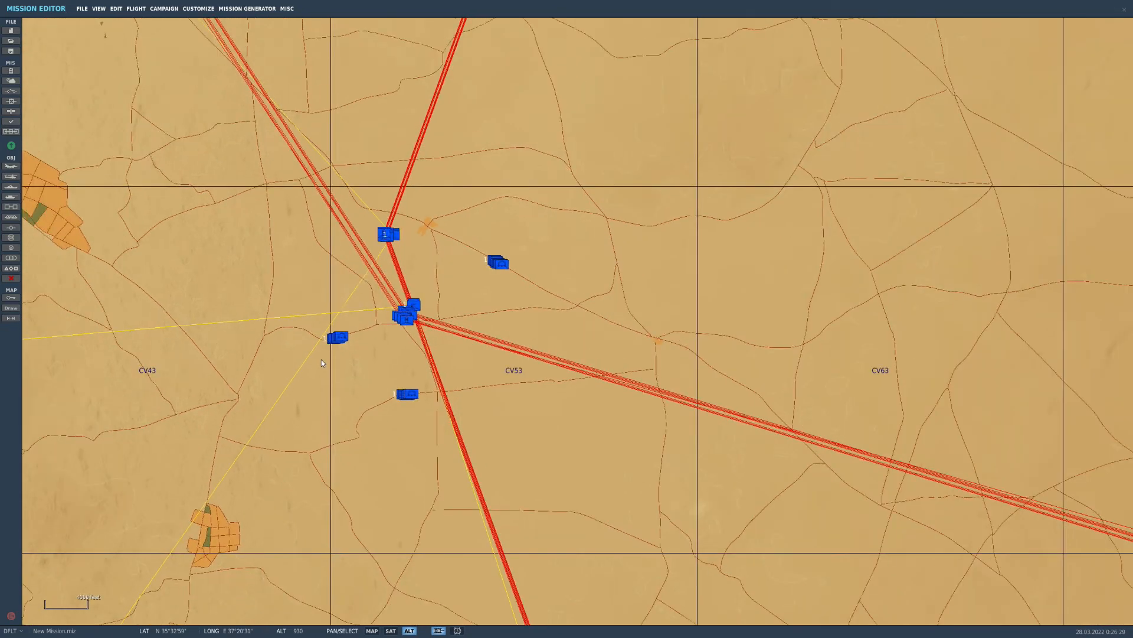
scroll(613, 315, "up", 5)
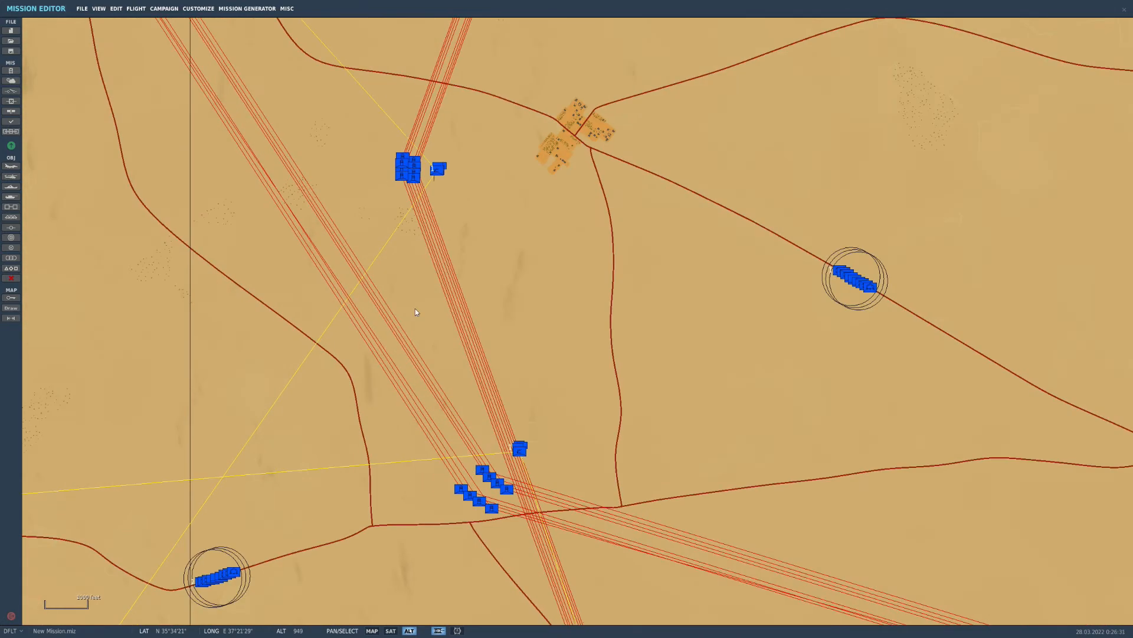
scroll(750, 197, "down", 5)
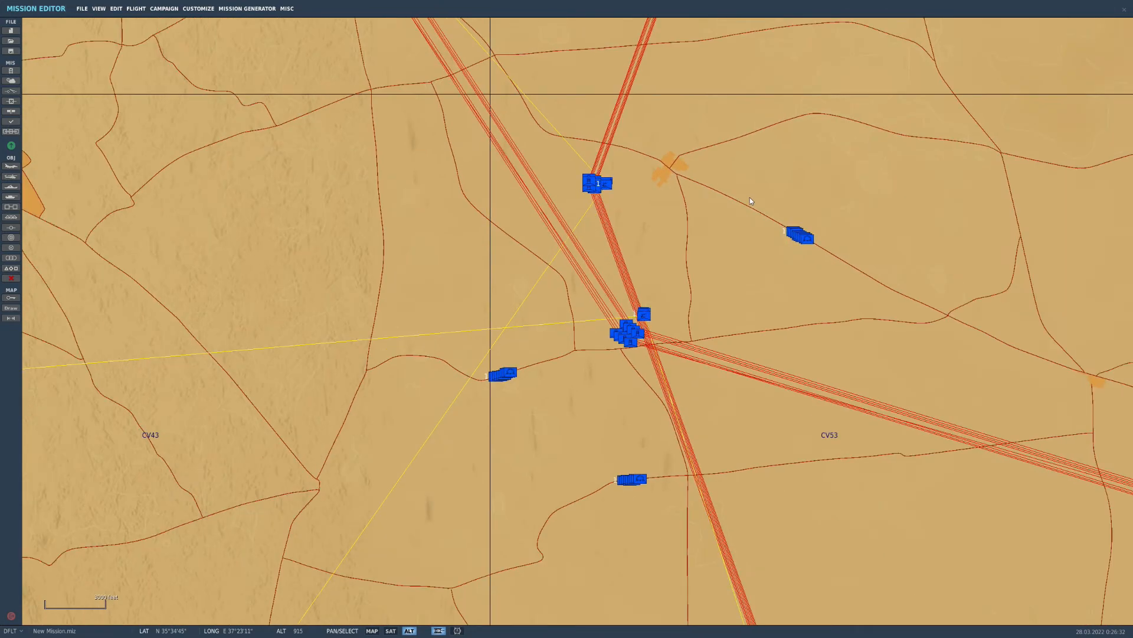
scroll(753, 197, "up", 4)
scroll(799, 235, "up", 3)
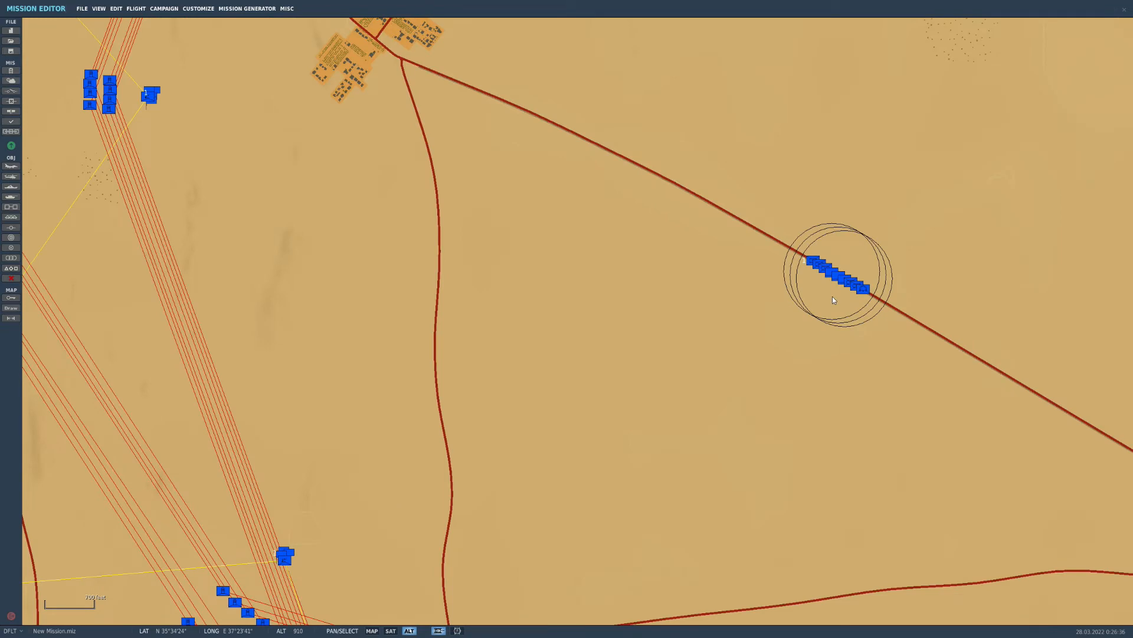
scroll(632, 260, "down", 3)
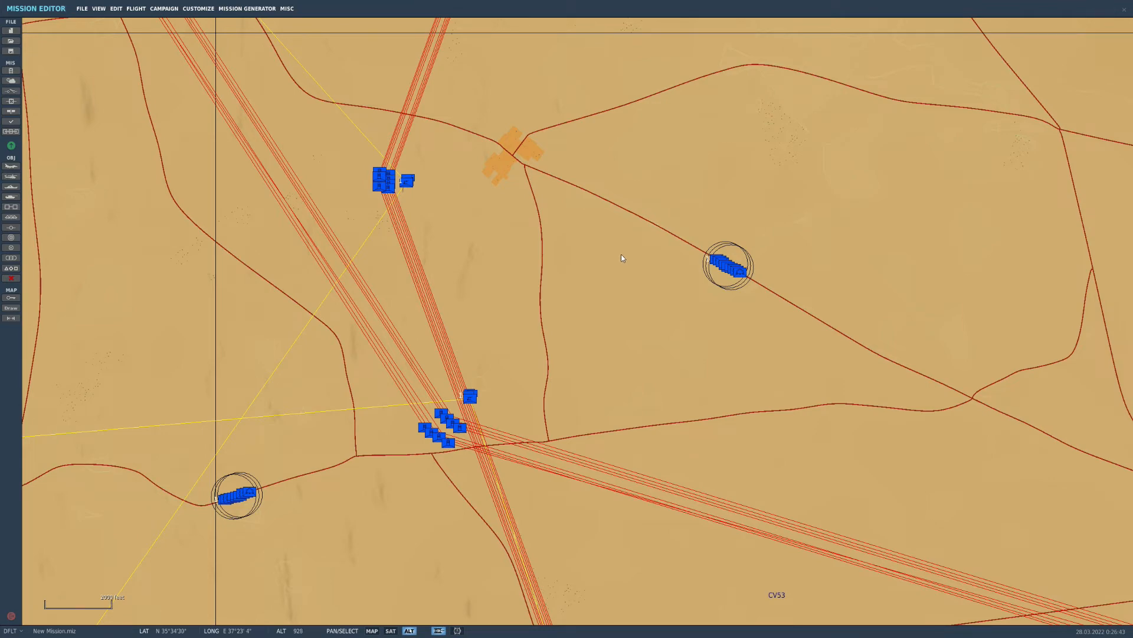
scroll(348, 234, "down", 3)
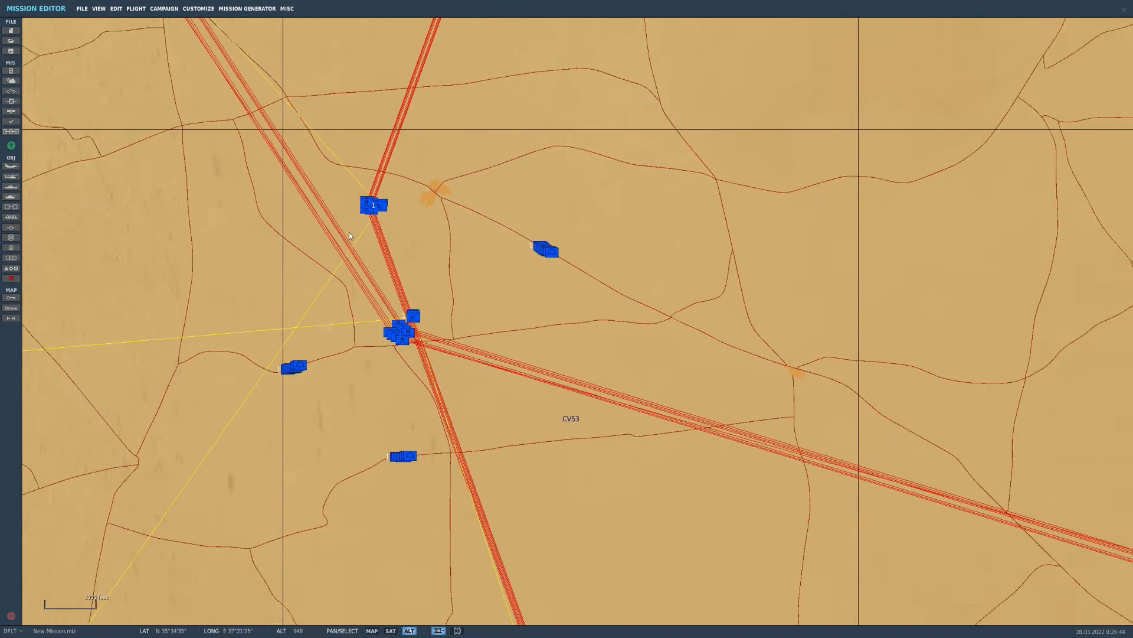
scroll(363, 244, "down", 2)
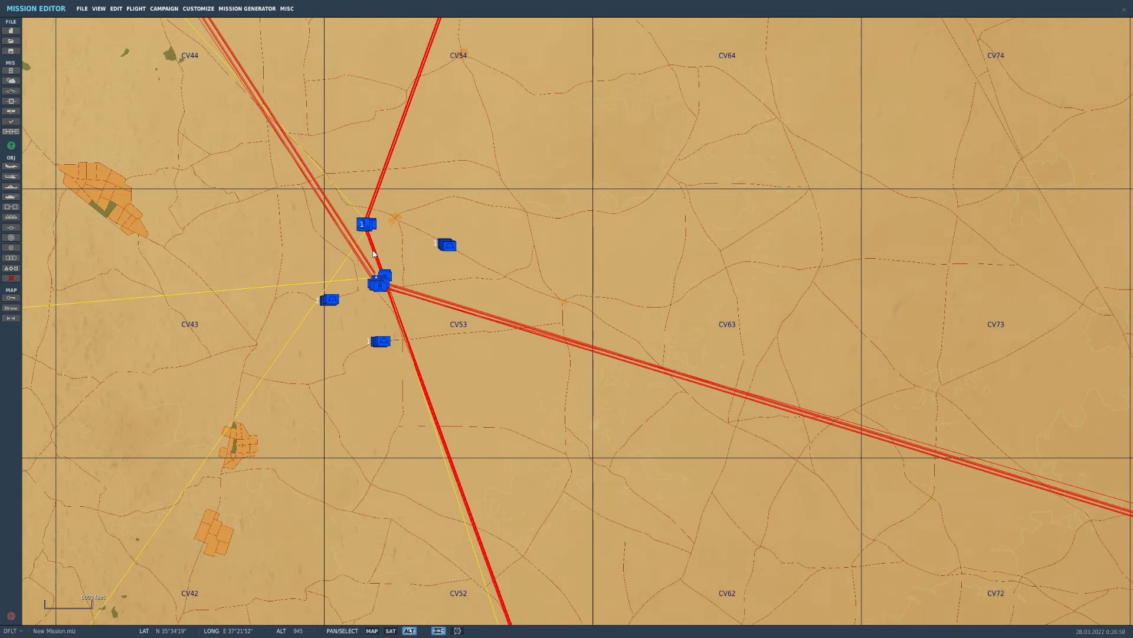
scroll(373, 254, "down", 1)
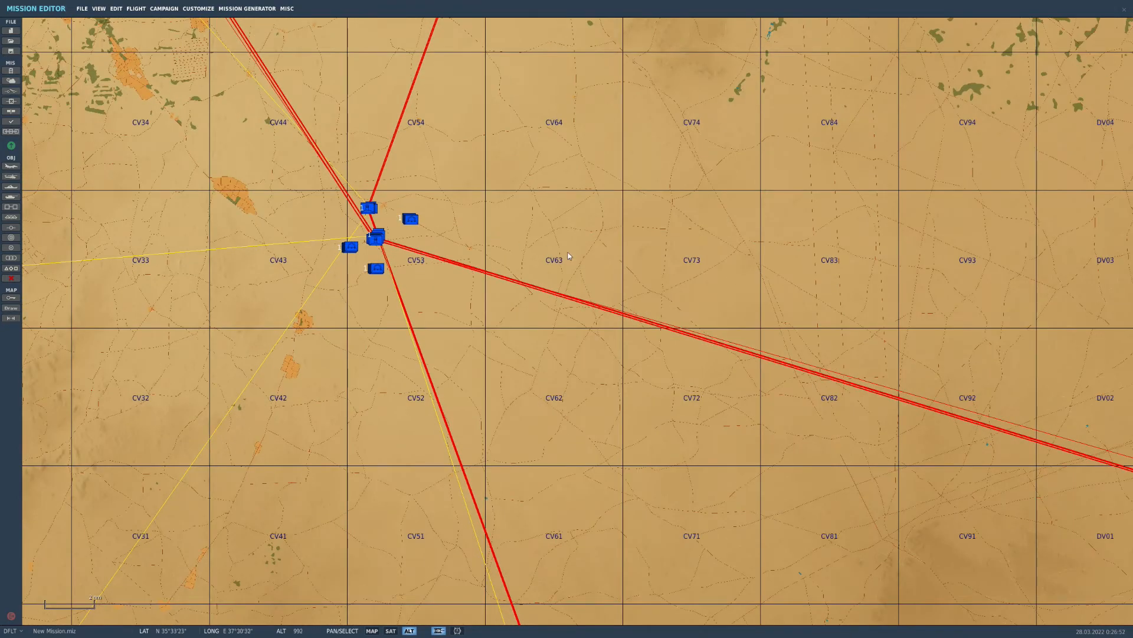
- Place a group from the Russia template SSB11 in open terrain in grid square CV73, east of the US units
scroll(640, 311, "up", 2)
left_click(10, 207)
left_click(1054, 54)
left_click(1045, 74)
left_click(1039, 65)
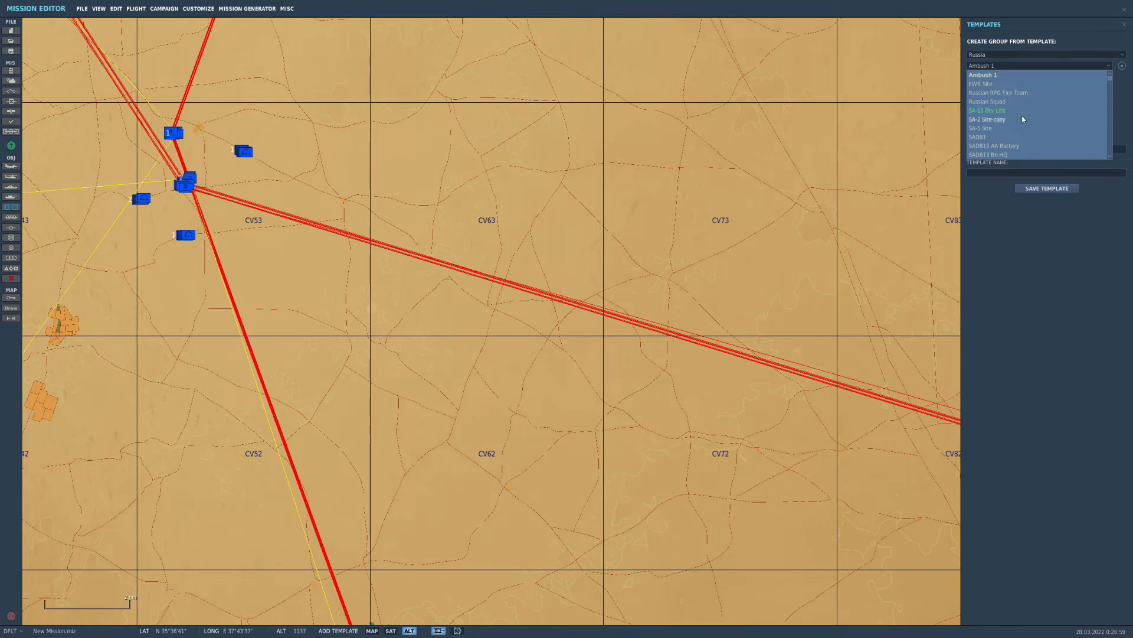
scroll(1019, 132, "down", 10)
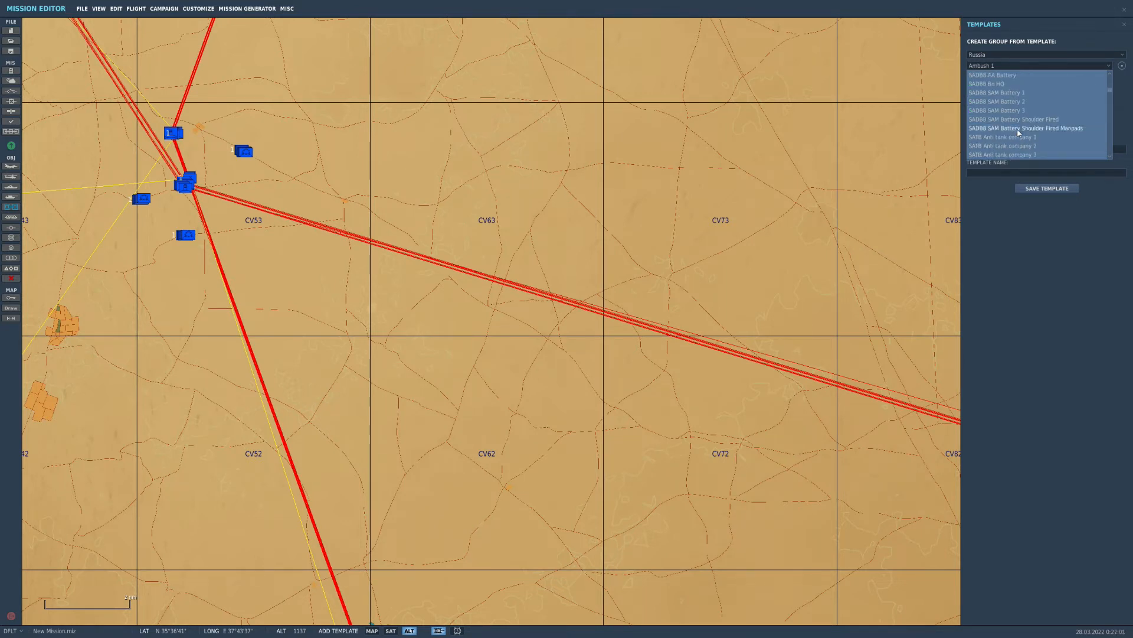
scroll(1020, 130, "down", 10)
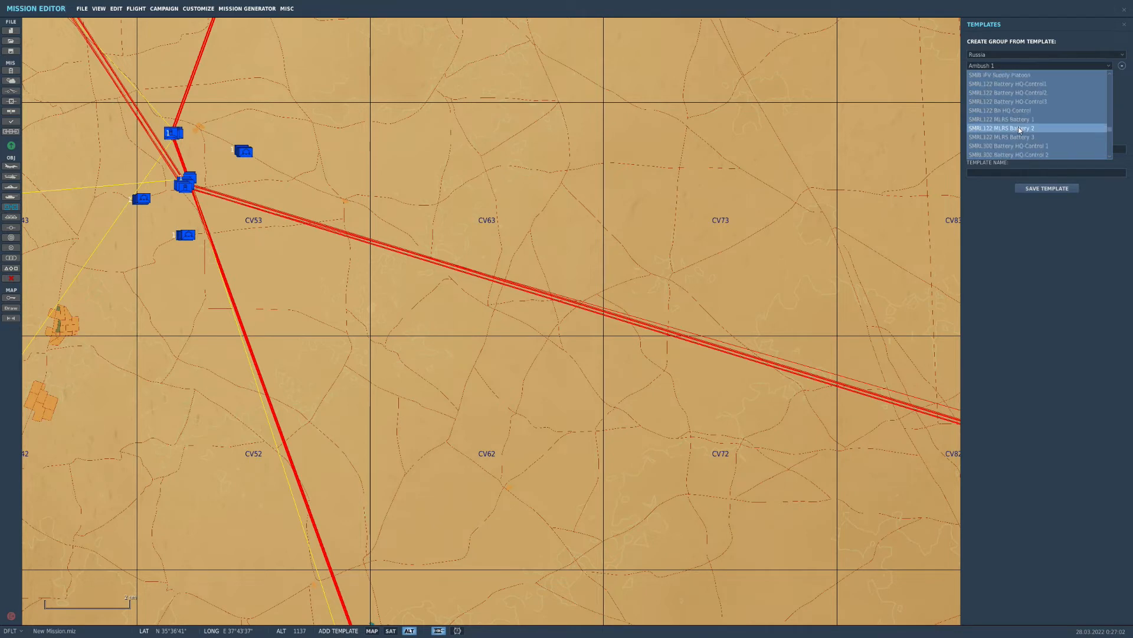
scroll(1021, 131, "up", 1)
scroll(1021, 131, "up", 3)
left_click(1020, 129)
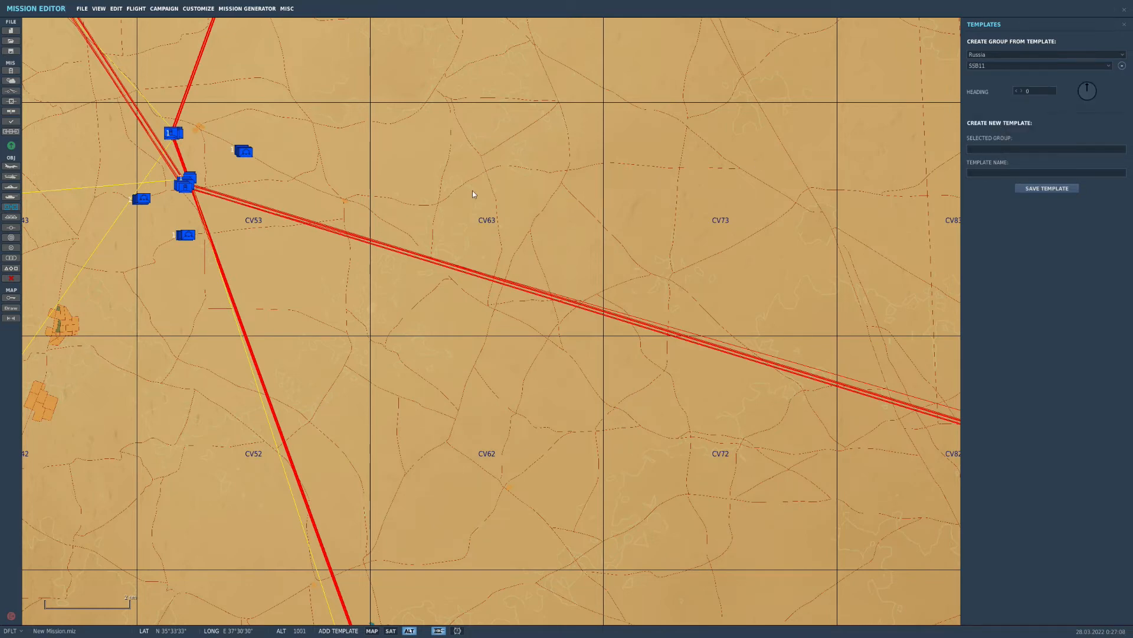
scroll(523, 193, "down", 2)
scroll(562, 207, "up", 6)
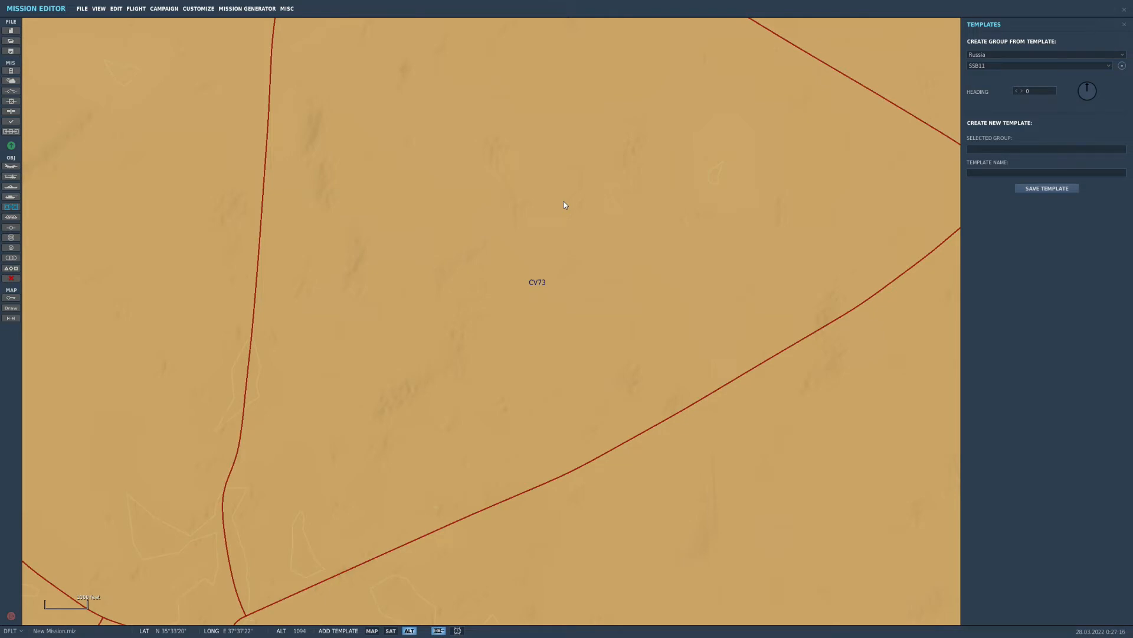
left_click(564, 205)
- Examine the SSB11 site's layout up close and its range rings on the surrounding map
scroll(564, 205, "up", 5)
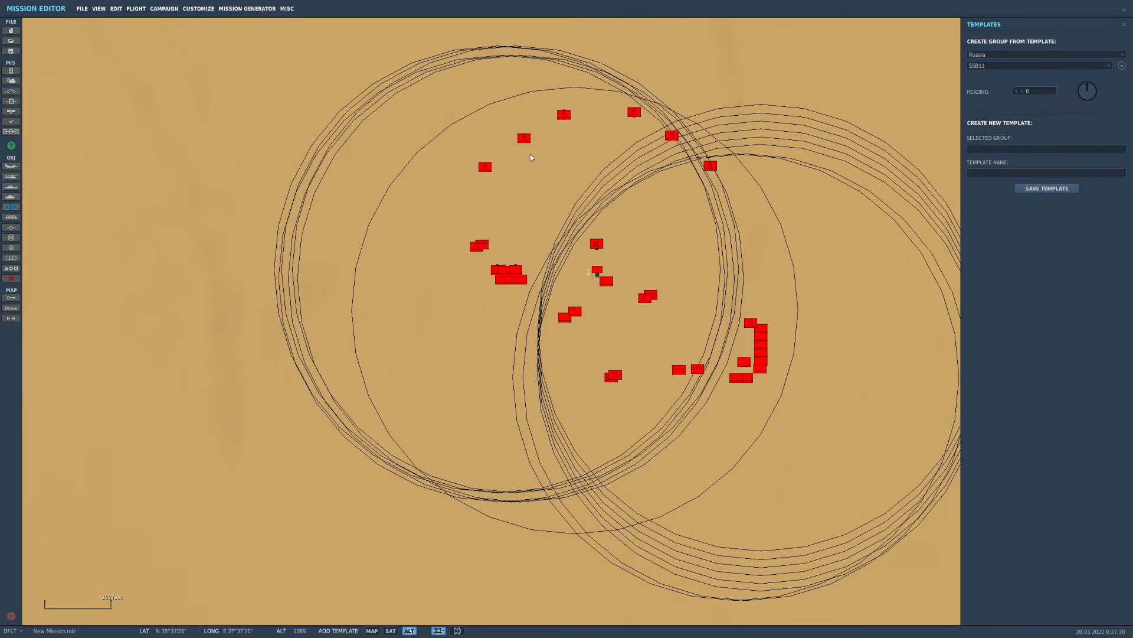
scroll(738, 338, "up", 5)
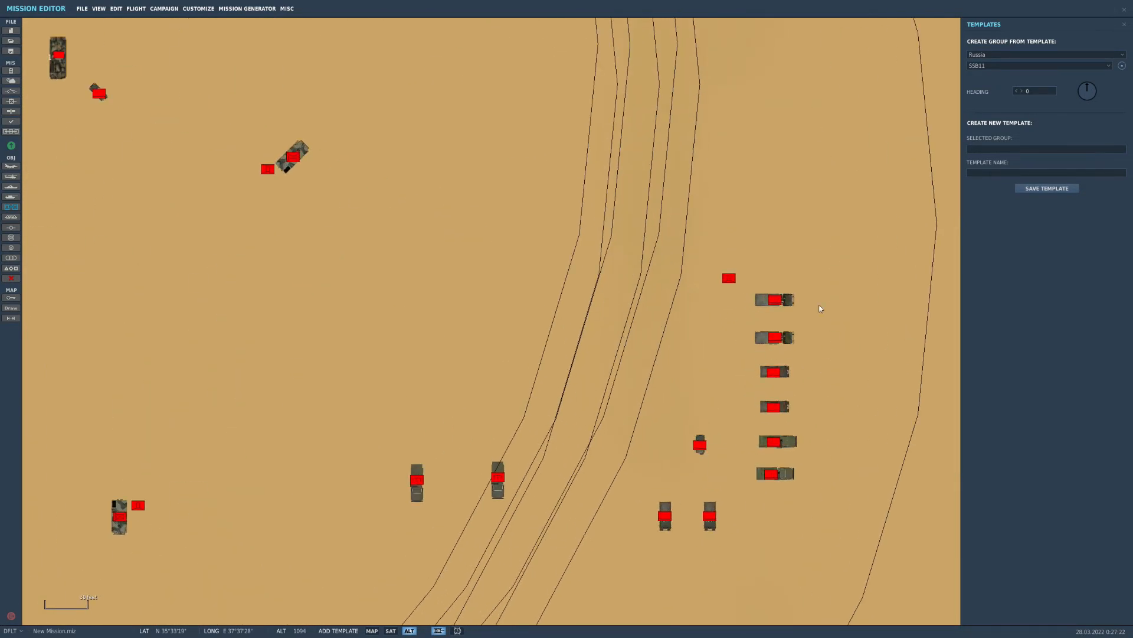
scroll(746, 369, "down", 5)
scroll(708, 354, "down", 1)
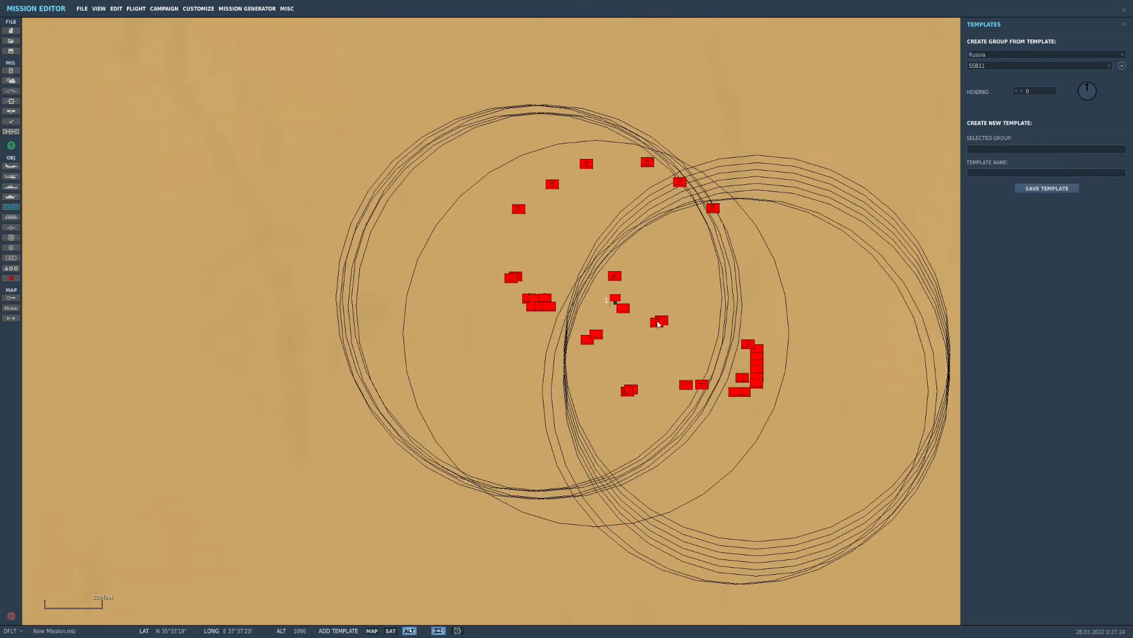
scroll(648, 314, "up", 6)
scroll(623, 313, "down", 8)
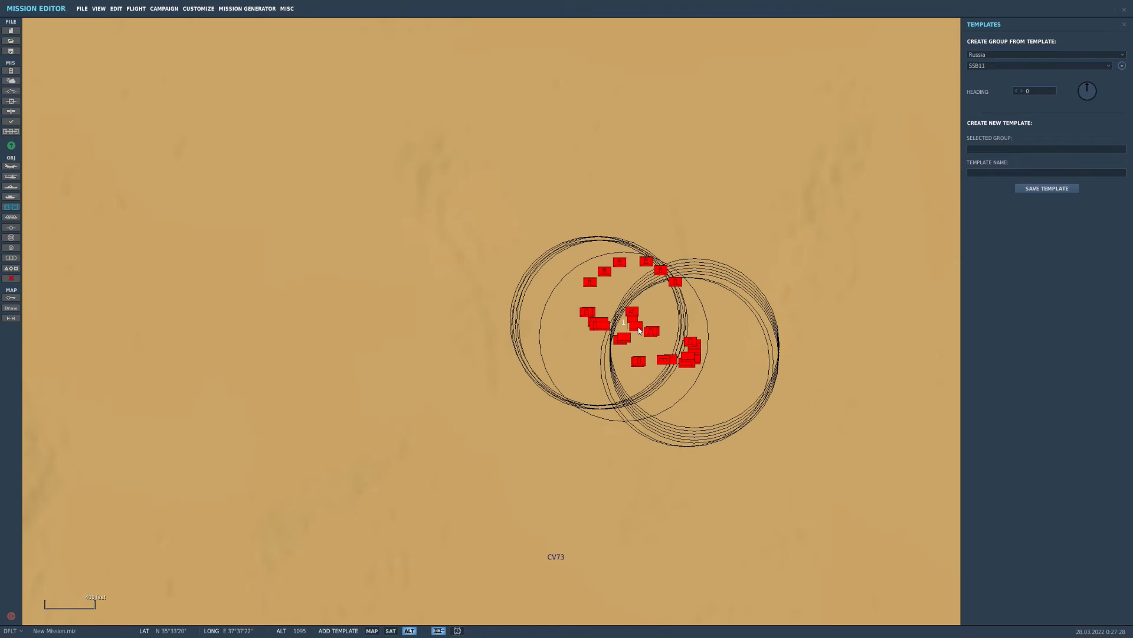
scroll(637, 328, "down", 3)
scroll(630, 307, "up", 4)
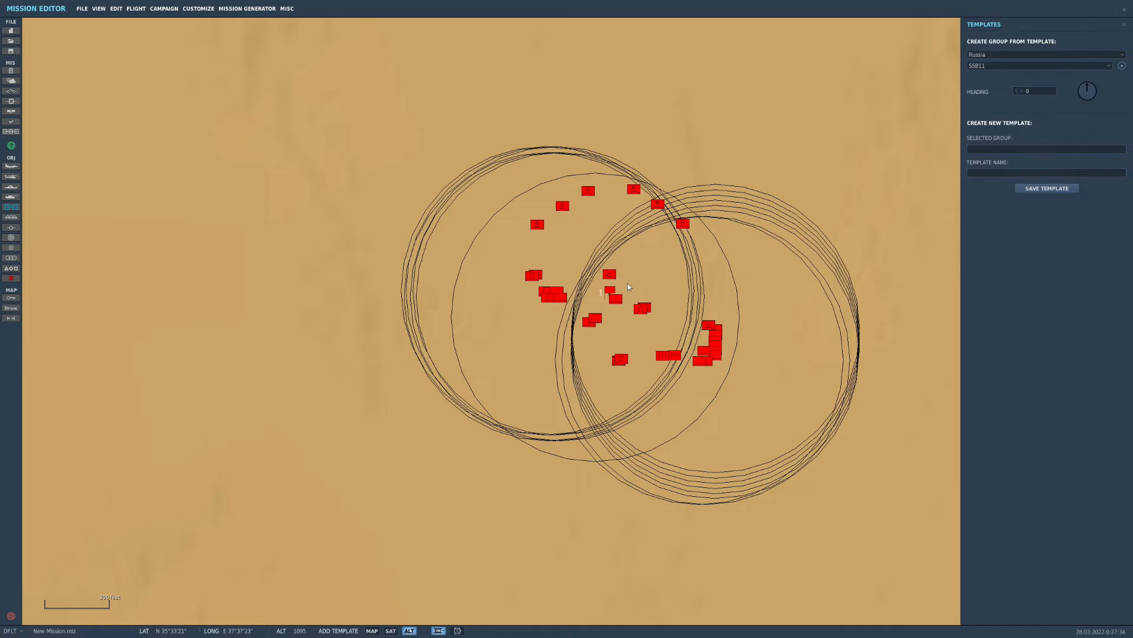
scroll(583, 234, "down", 1)
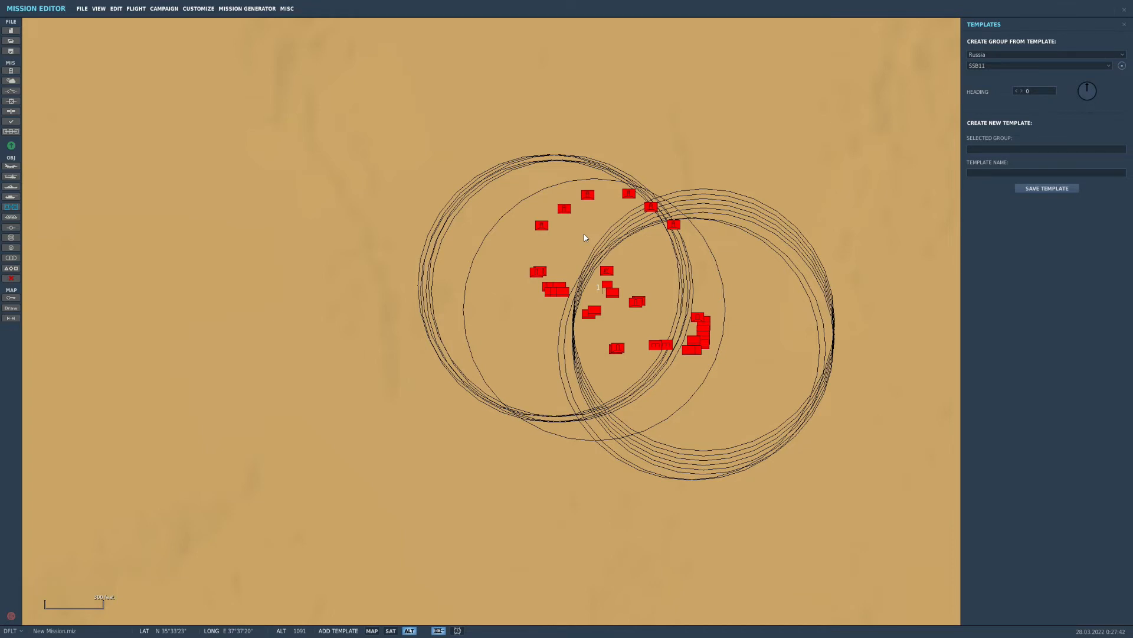
scroll(584, 237, "down", 2)
scroll(639, 160, "down", 3)
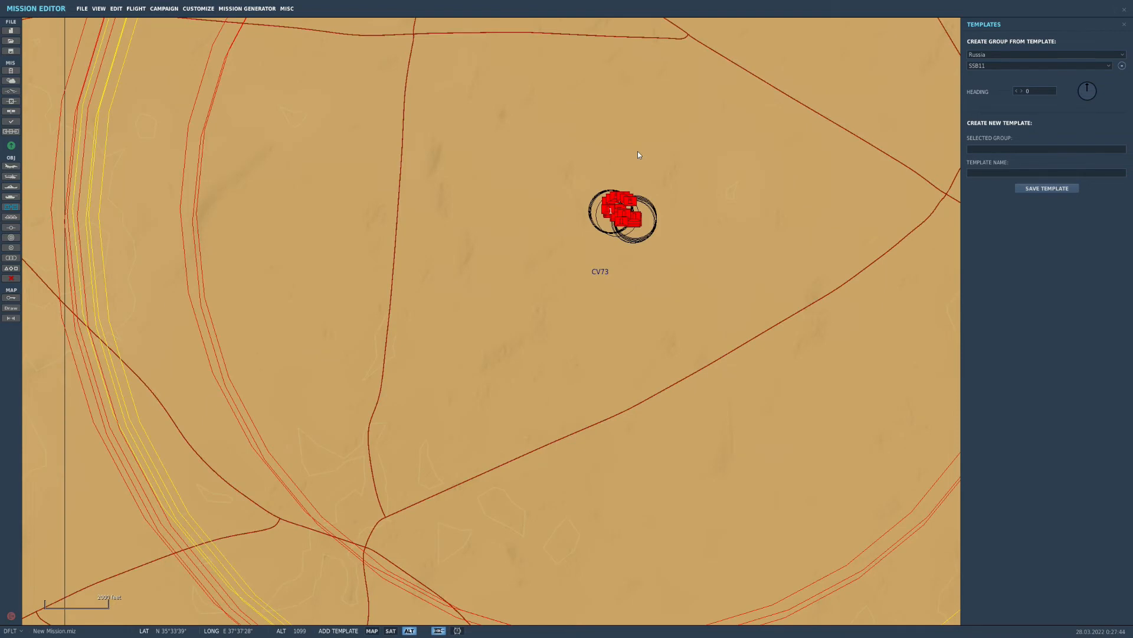
- Place the Russia template SA-11 Bty Lite beside the road south of the SSB11 site and inspect its vehicle layout
left_click(1069, 66)
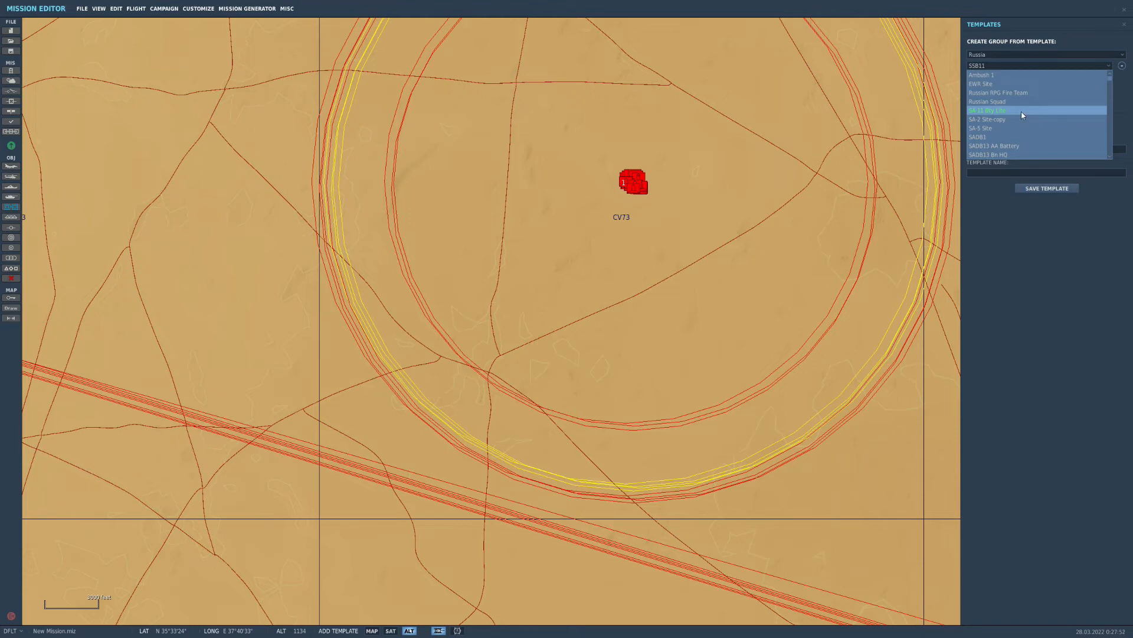
left_click(1023, 113)
scroll(590, 176, "down", 3)
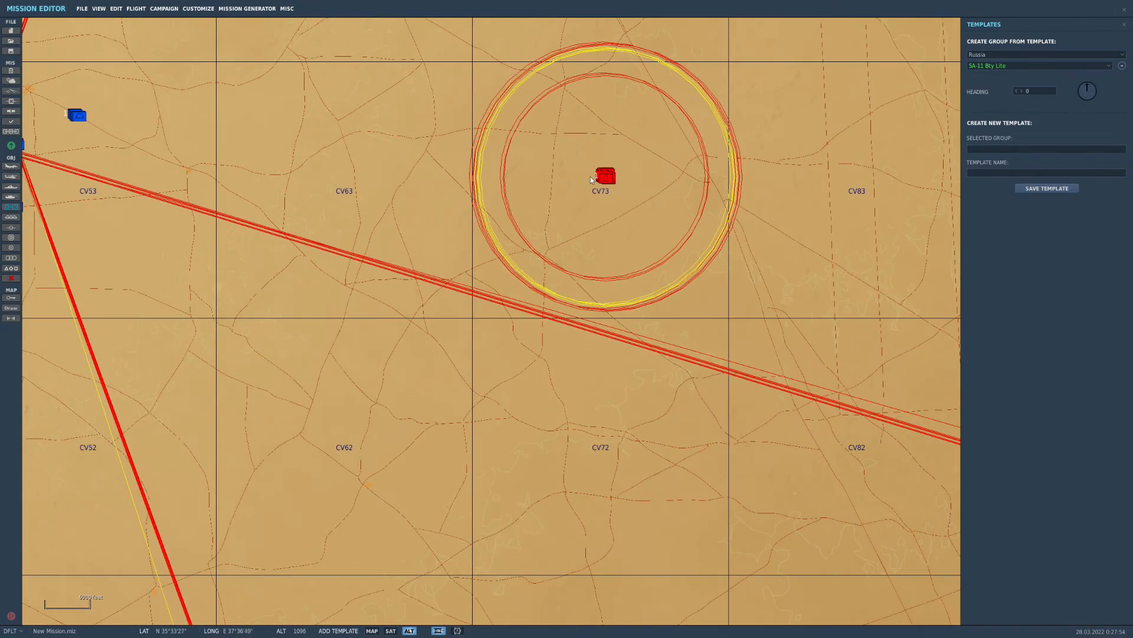
scroll(544, 263, "up", 8)
left_click(529, 301)
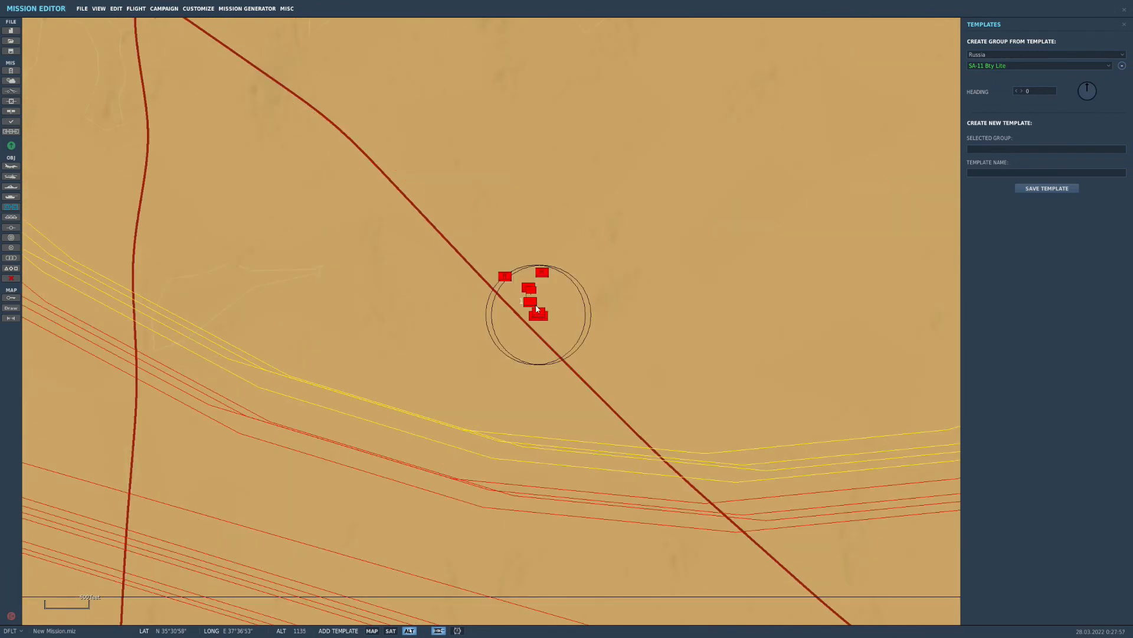
scroll(516, 275, "up", 5)
scroll(590, 396, "up", 6)
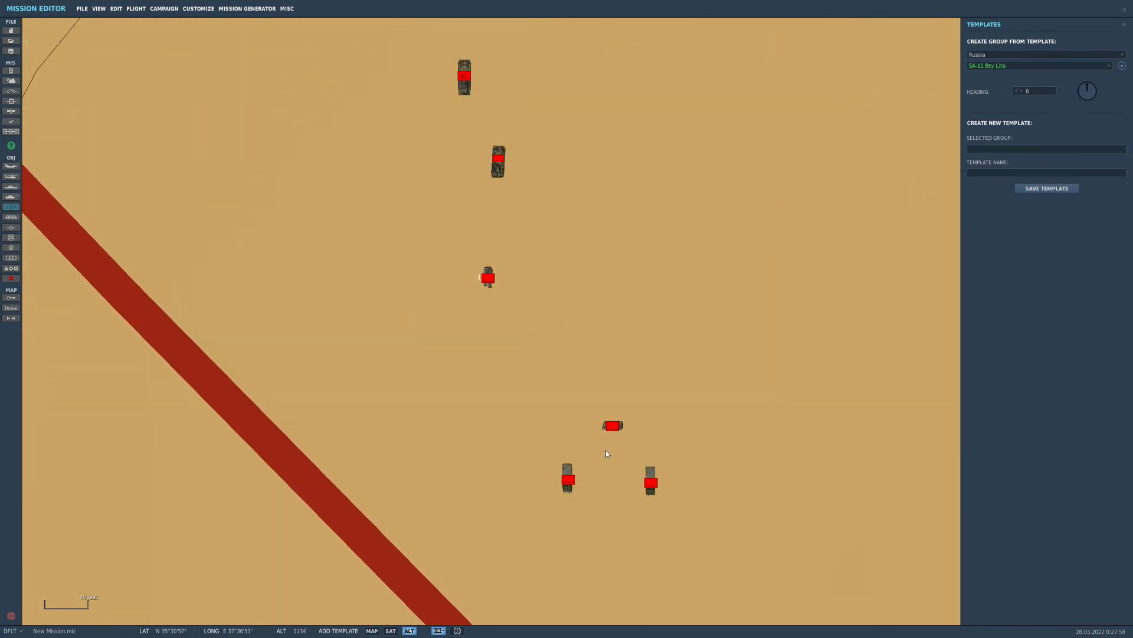
scroll(590, 485, "down", 3)
scroll(539, 395, "up", 5)
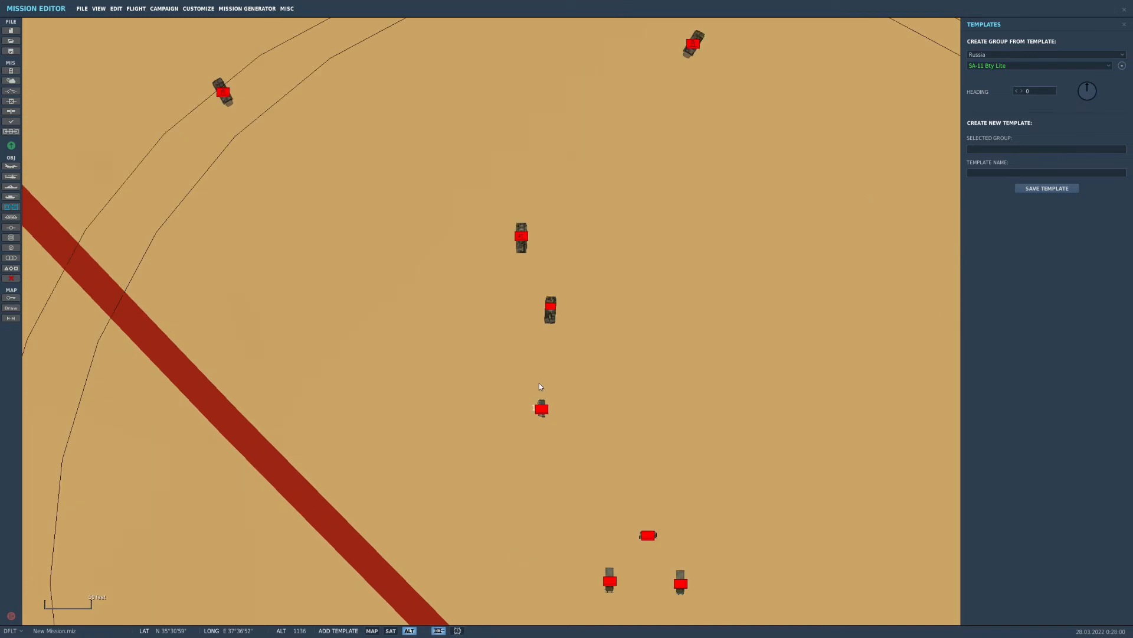
scroll(566, 487, "down", 4)
scroll(564, 475, "down", 3)
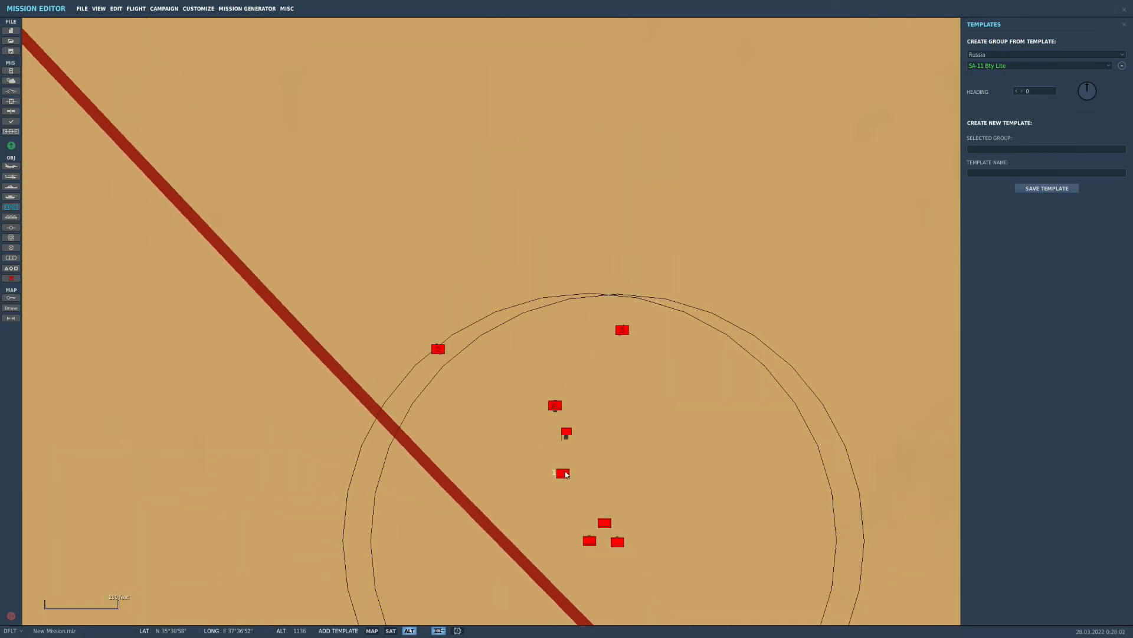
- Examine the vehicle layout and short range rings of the SA-11 Bty Lite group beside the road
scroll(588, 416, "up", 6)
scroll(470, 353, "down", 7)
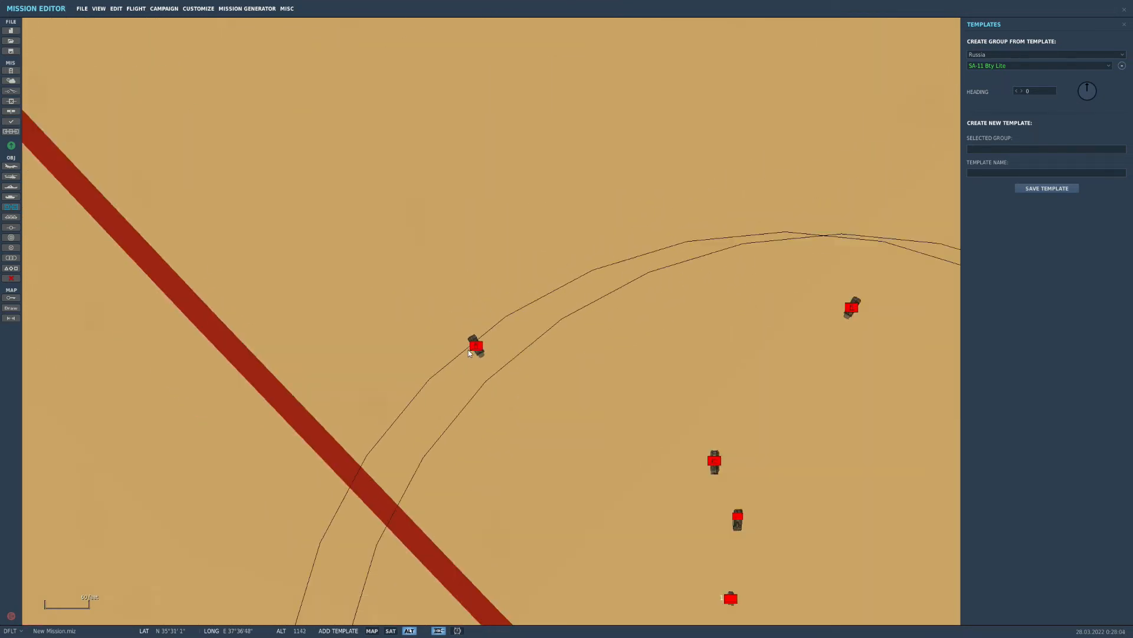
scroll(533, 343, "up", 2)
scroll(531, 339, "up", 6)
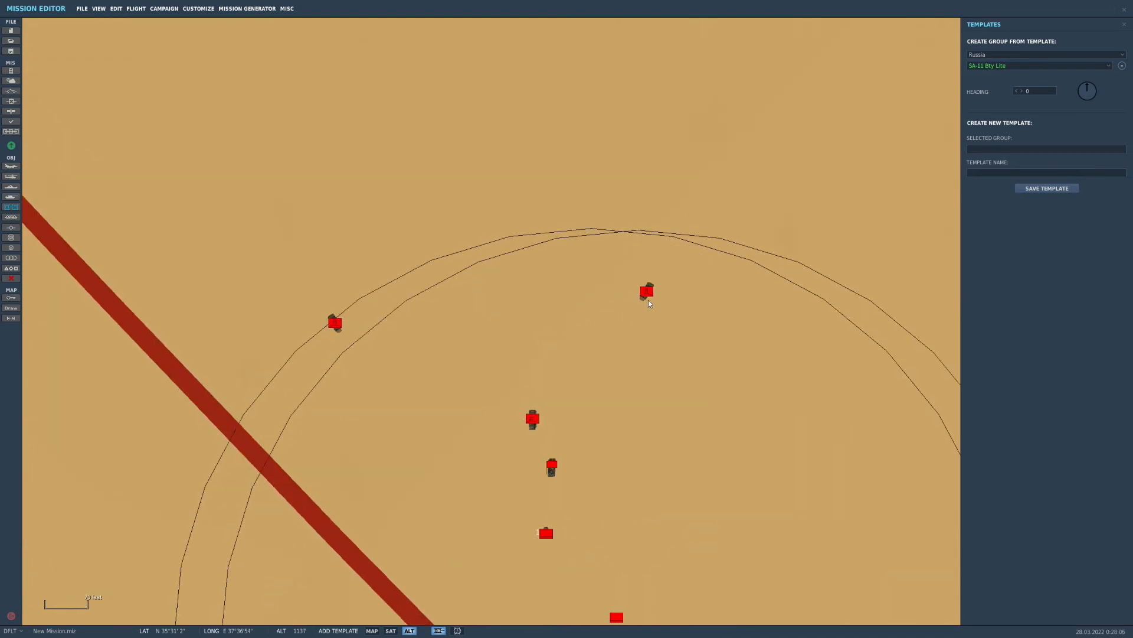
scroll(547, 346, "down", 5)
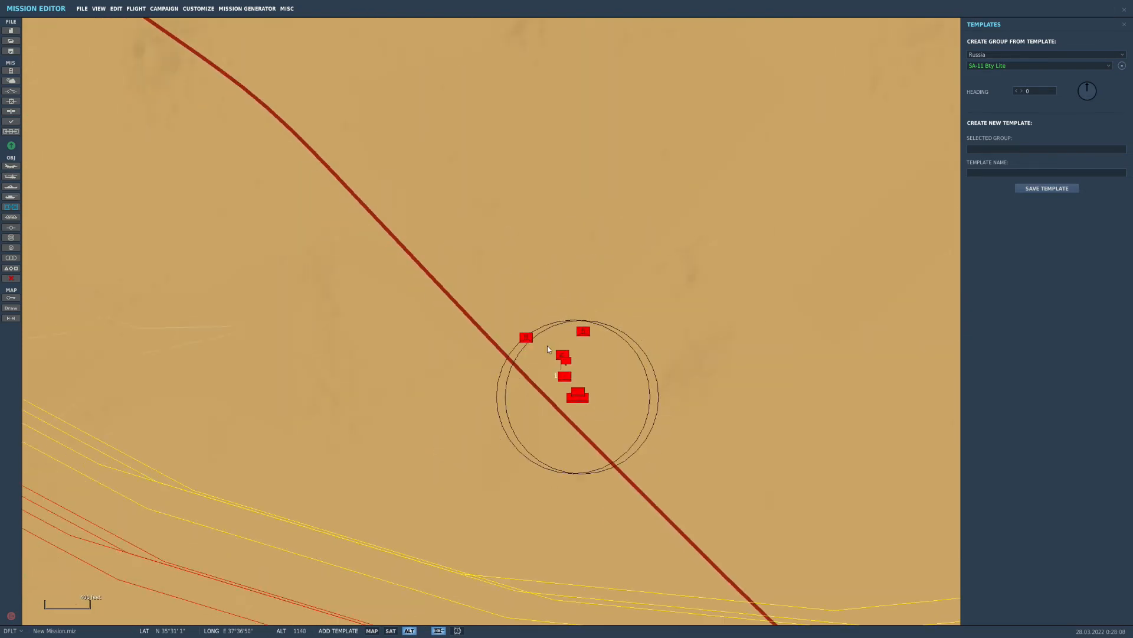
scroll(589, 362, "down", 2)
scroll(572, 365, "up", 1)
scroll(571, 364, "up", 4)
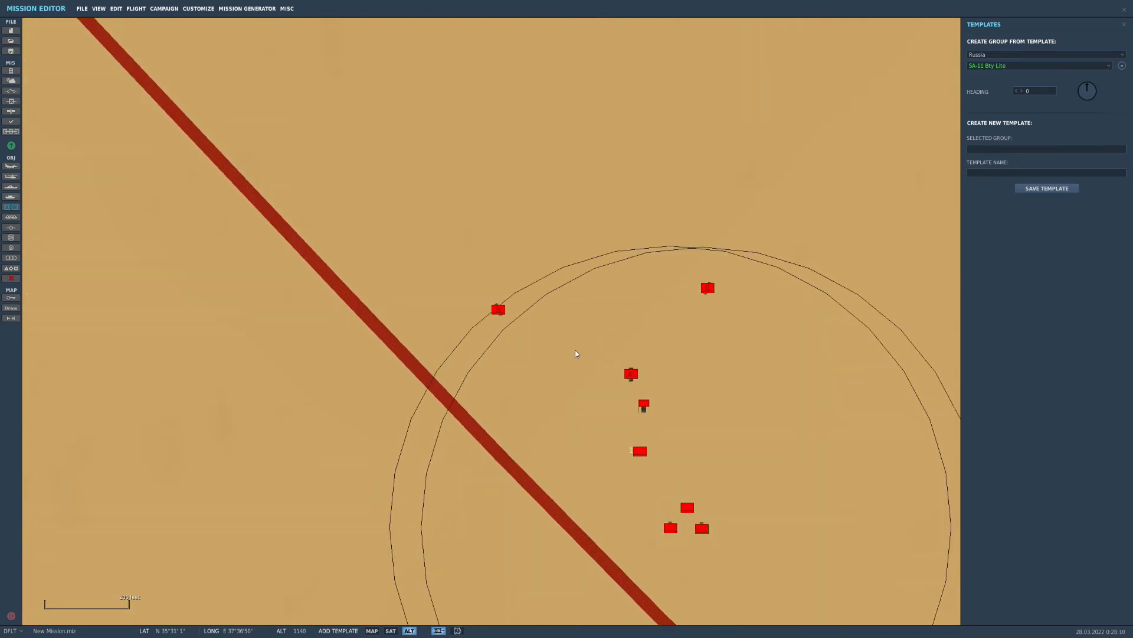
scroll(655, 397, "down", 5)
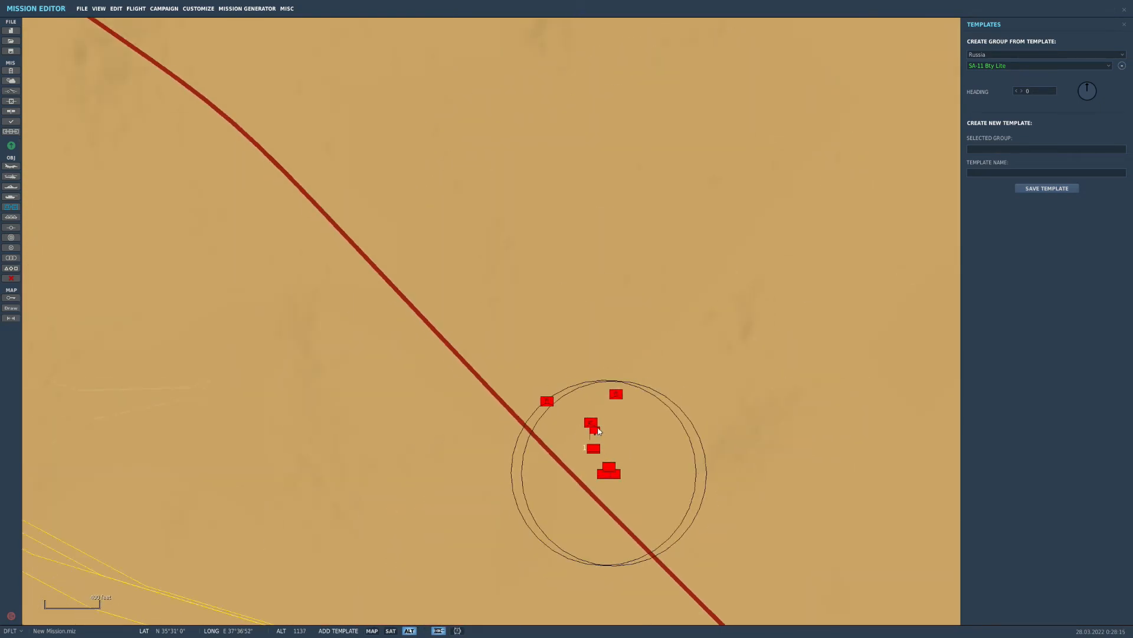
scroll(587, 433, "up", 2)
left_click(587, 472)
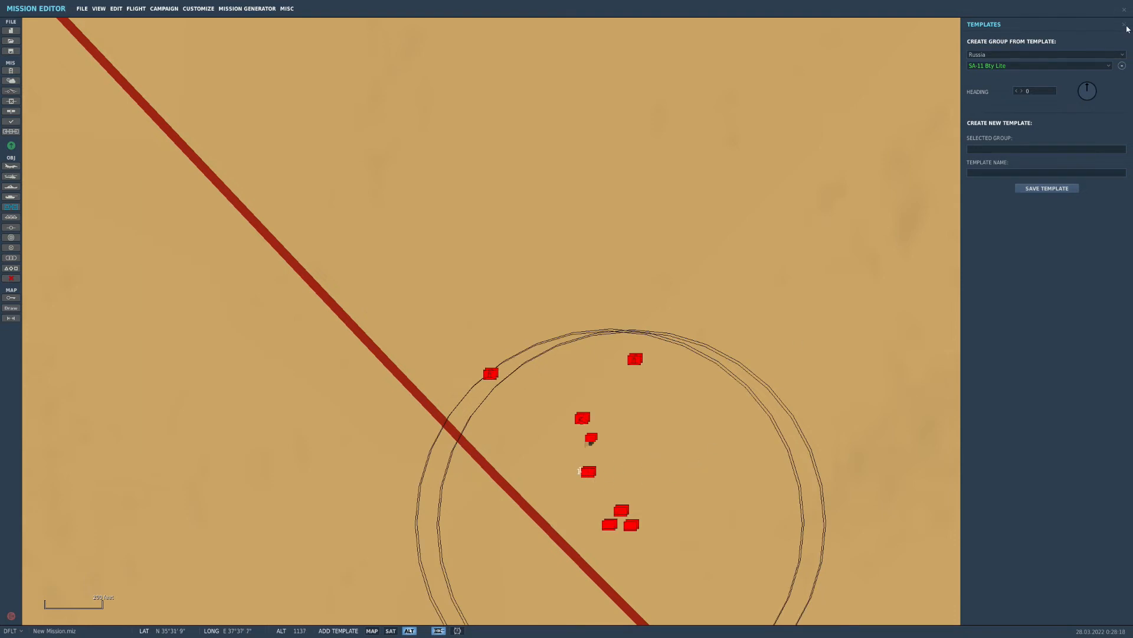
left_click(1125, 24)
scroll(584, 475, "up", 5)
left_click(612, 475)
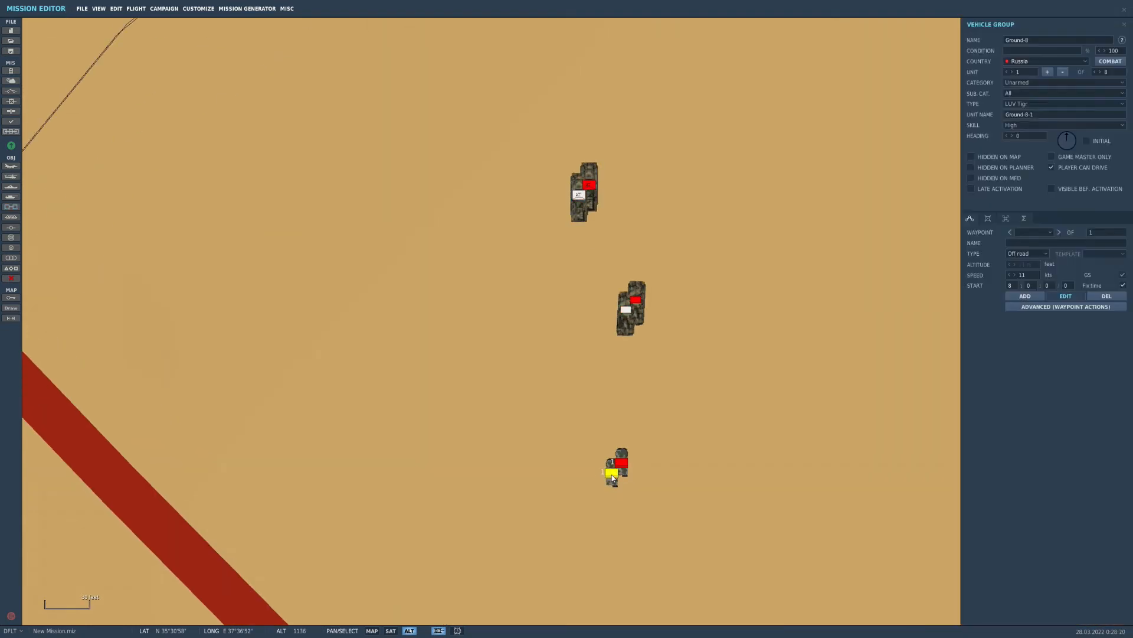
key("Delete")
scroll(599, 389, "down", 8)
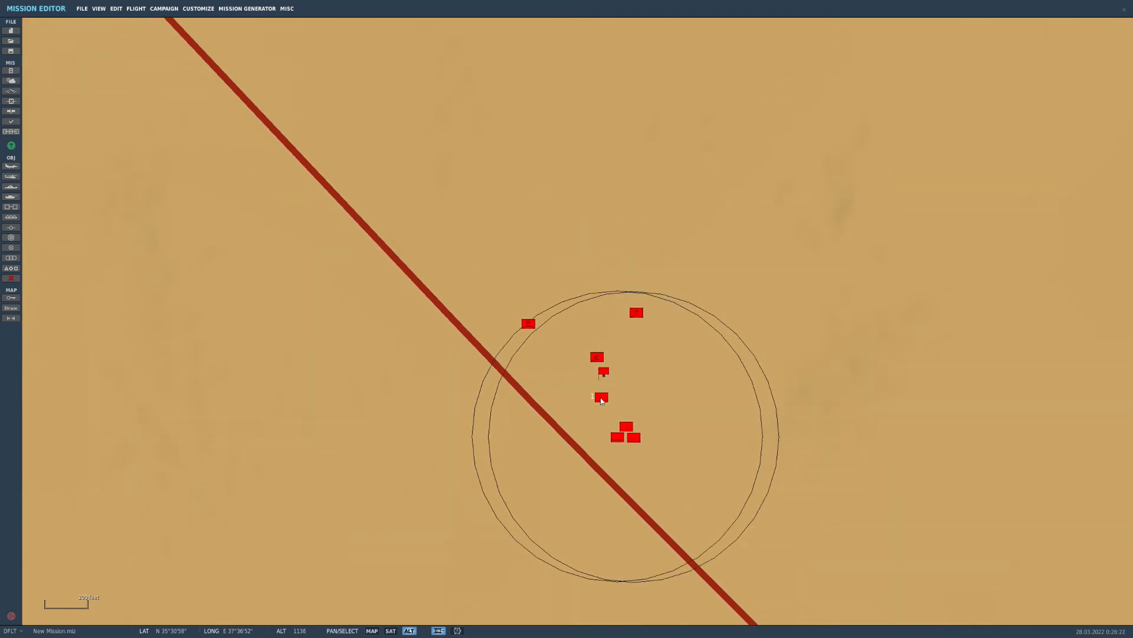
- Set the SA-11 Bty Lite group's starting waypoint type to On road so its vehicles line up along the road
left_click(602, 398)
left_click(1022, 255)
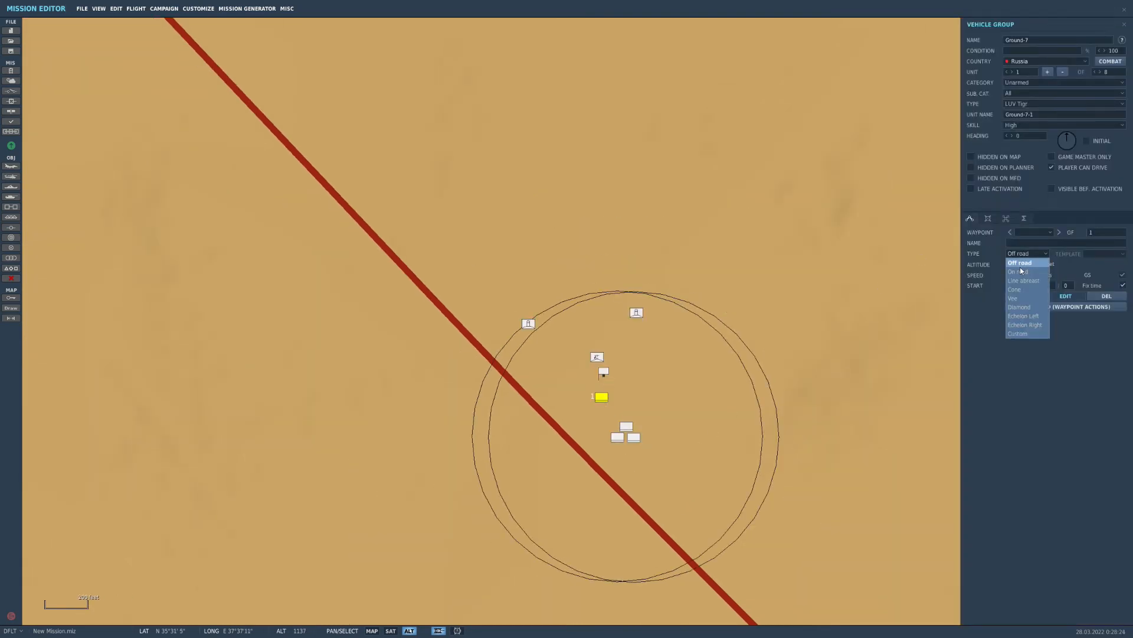
left_click(1016, 274)
scroll(553, 365, "down", 3)
scroll(553, 364, "up", 6)
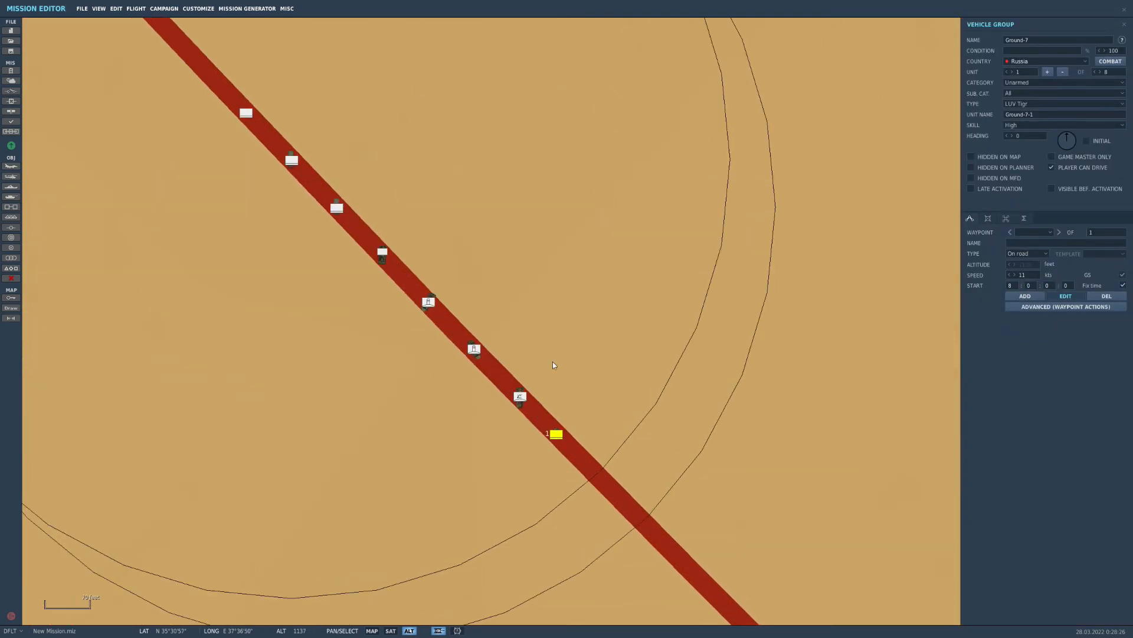
scroll(438, 343, "down", 6)
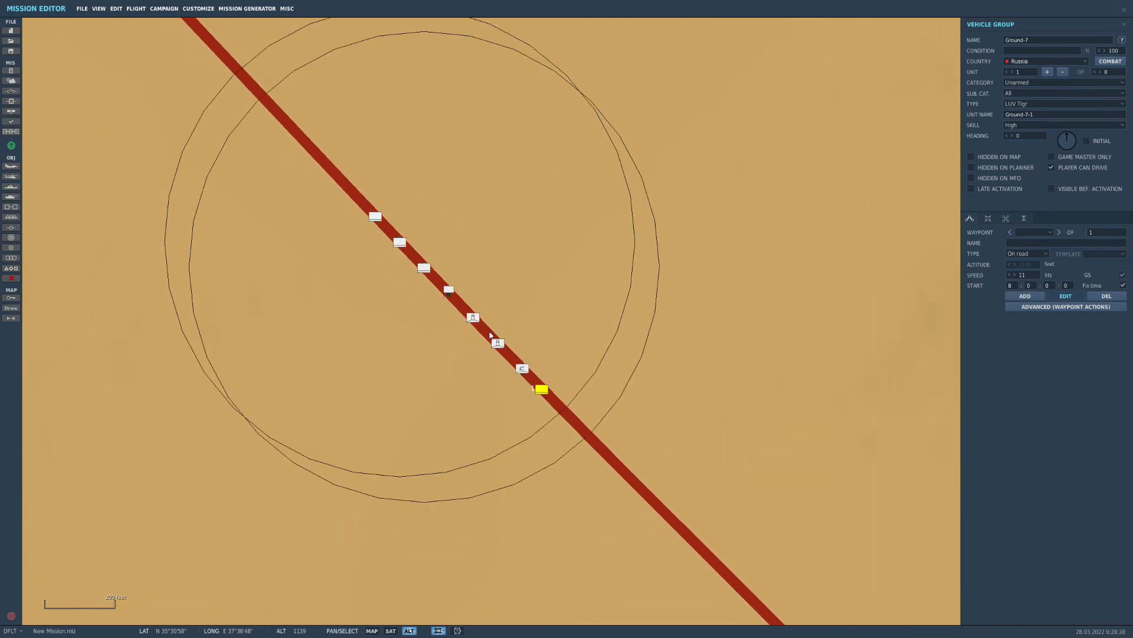
- Add a waypoint of type On road for the SA-11 group farther southeast along the same road
scroll(450, 234, "down", 4)
left_click(1023, 296)
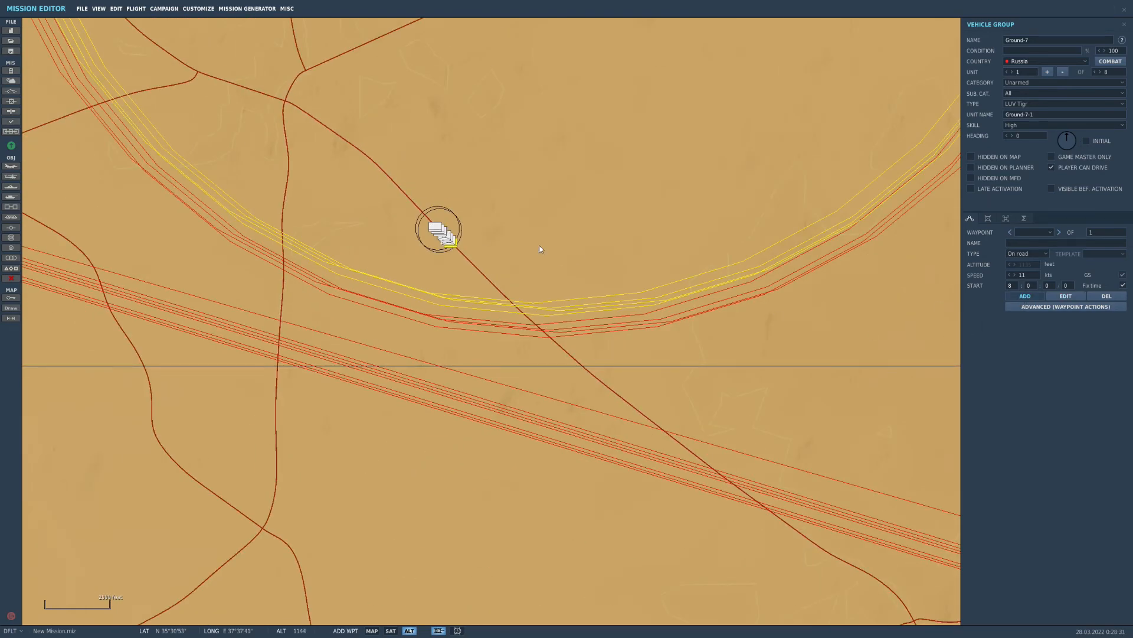
scroll(520, 235, "down", 3)
scroll(554, 269, "up", 4)
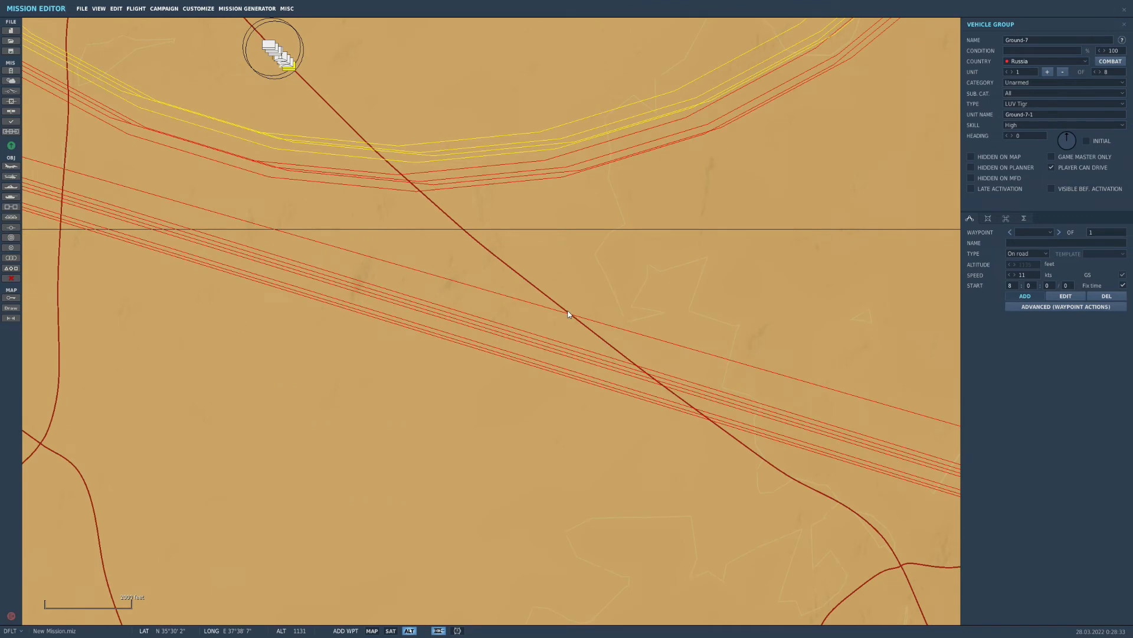
left_click(568, 312)
left_click(1026, 254)
left_click(1021, 263)
left_click(1038, 254)
left_click(1027, 271)
- Add an Off road destination waypoint in open terrain south of the road waypoint and delete the surplus waypoint
scroll(545, 316, "down", 2)
left_click(562, 397)
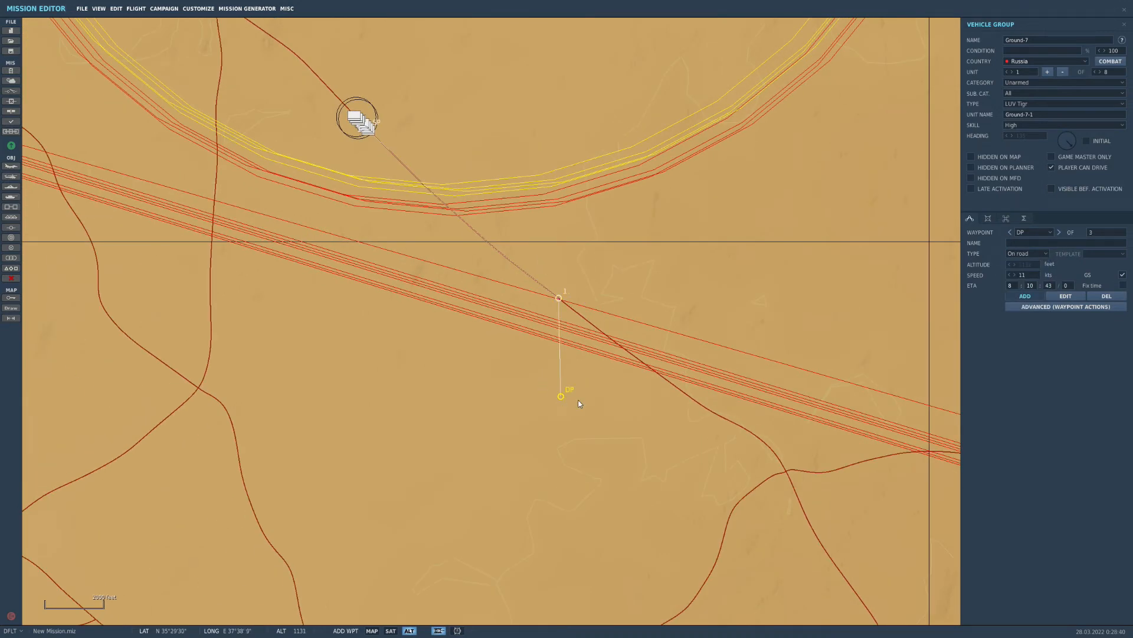
left_click(1044, 255)
left_click(1037, 264)
left_click(604, 337)
left_click(1063, 296)
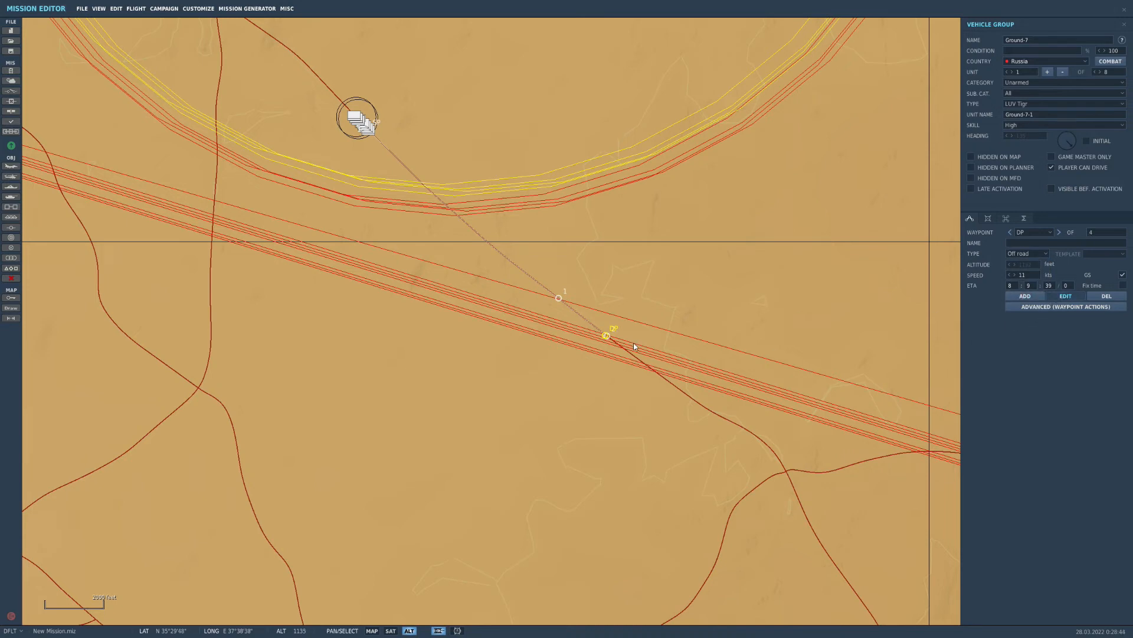
left_click(1096, 296)
left_click_drag(605, 337, 569, 385)
- Add a new advanced waypoint action to the SA-11 group's destination waypoint
left_click(1054, 309)
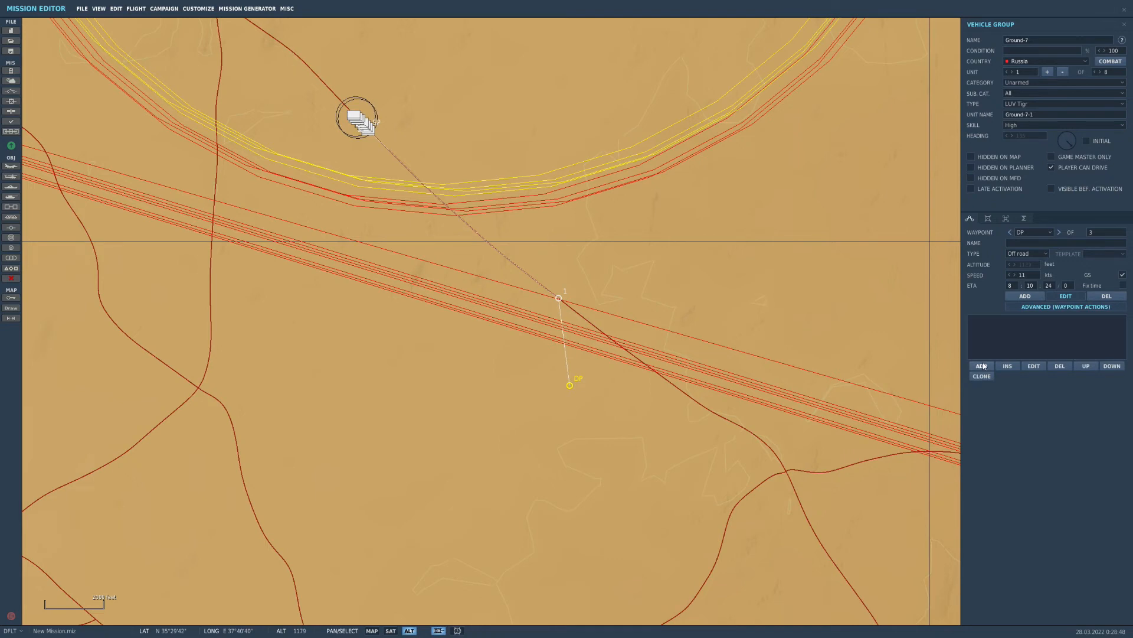
left_click(982, 366)
- Examine which actions are offered under Perform Task, Perform Command, Set Option and the other waypoint action types
left_click(868, 213)
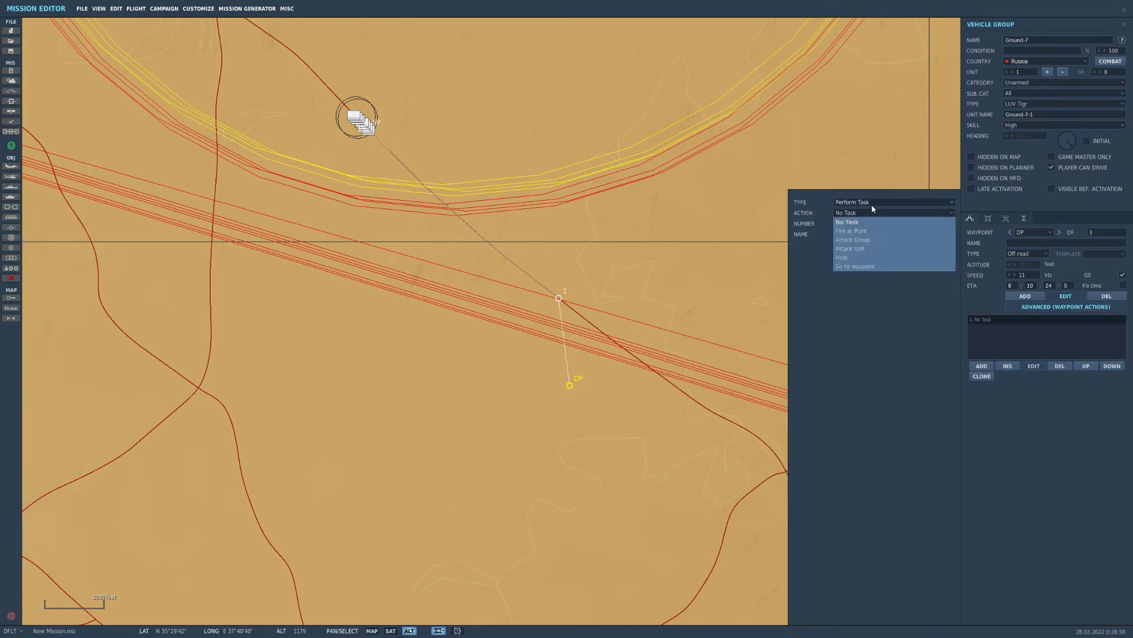
left_click(868, 202)
left_click(865, 229)
left_click(866, 214)
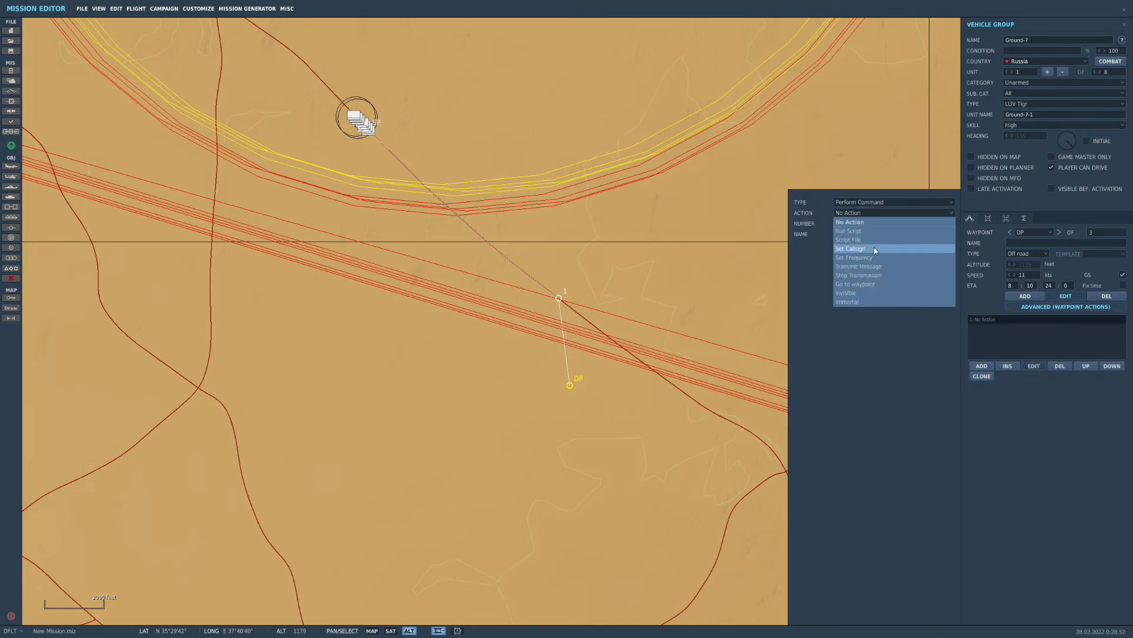
left_click(874, 203)
left_click(866, 238)
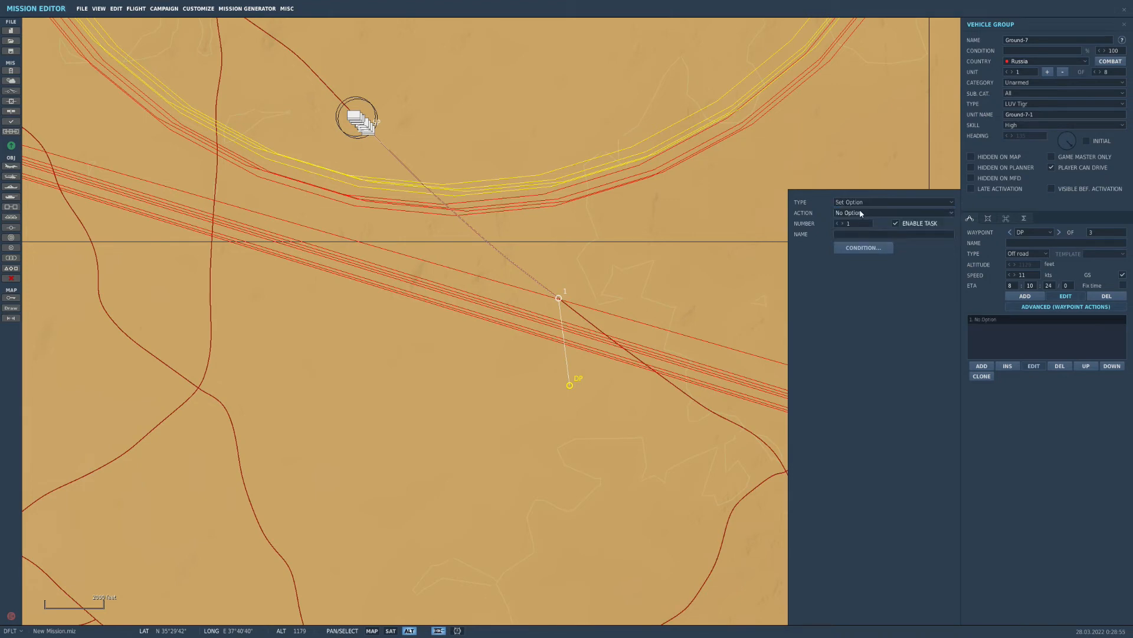
left_click(863, 213)
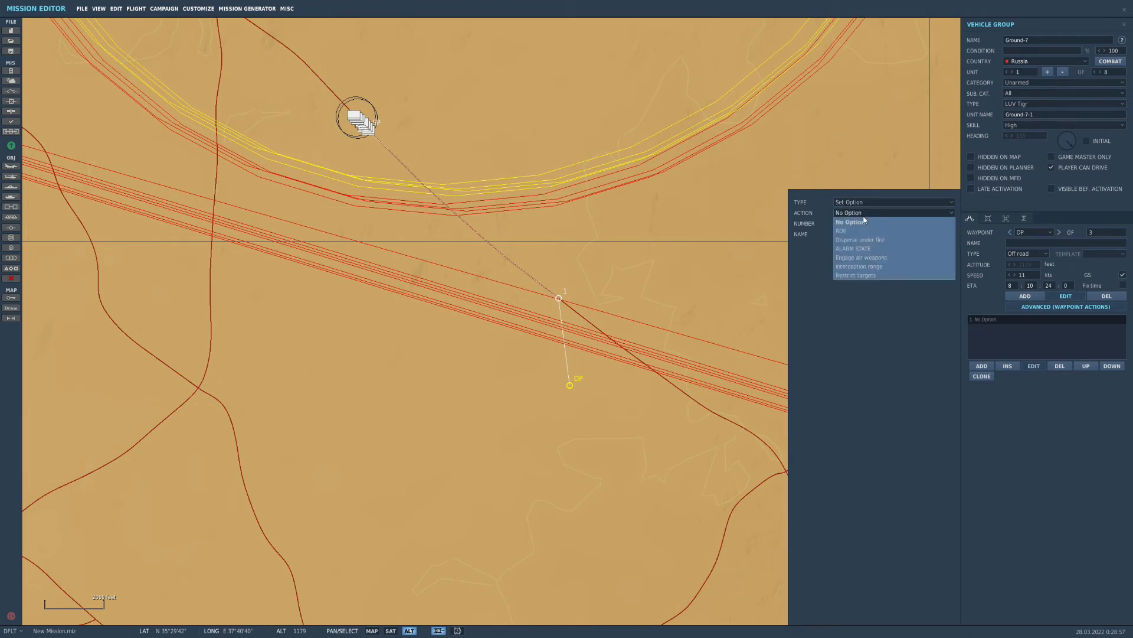
left_click(868, 203)
left_click(865, 220)
left_click(865, 215)
left_click(867, 202)
left_click(867, 211)
- Set the destination waypoint's Perform Task action to Hold with the SA-11 Bty Lite formation template
left_click(868, 214)
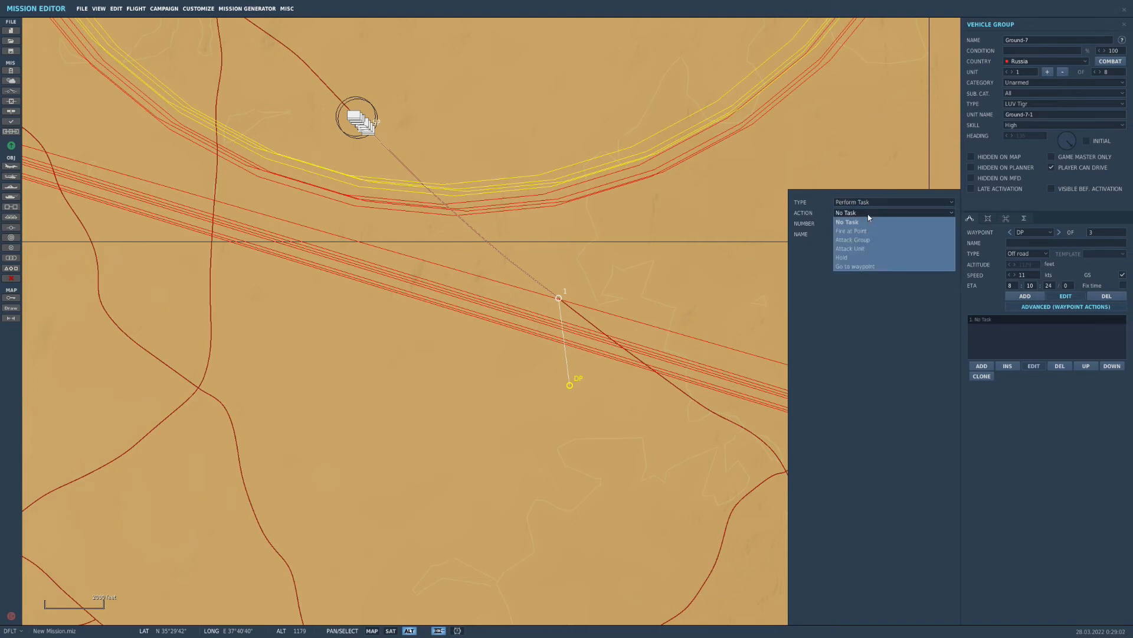
left_click(875, 258)
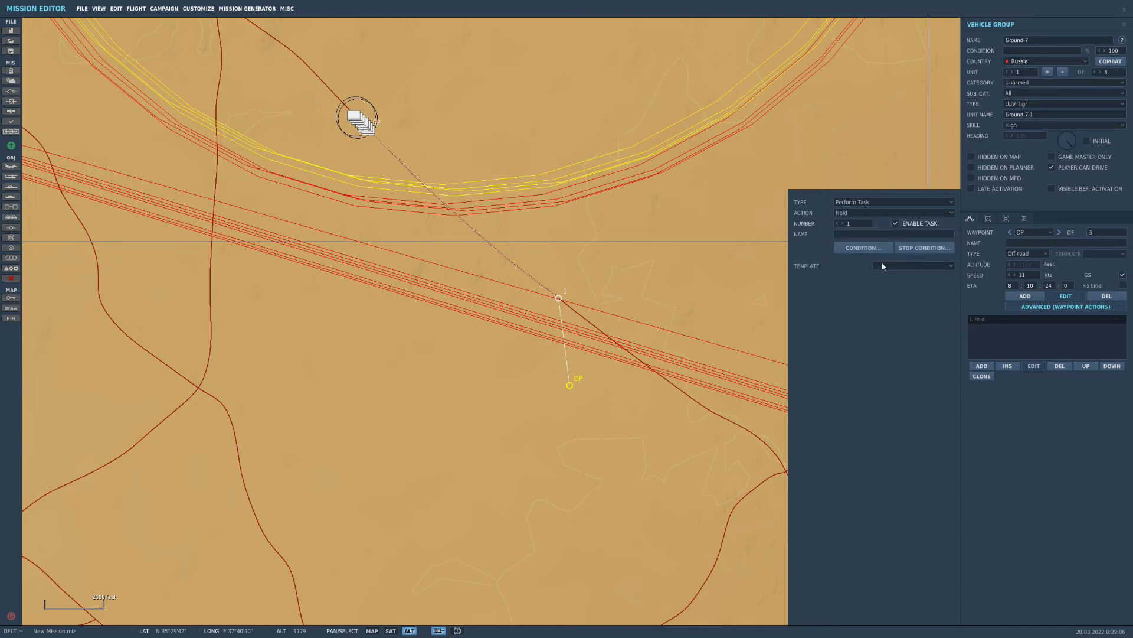
left_click(920, 267)
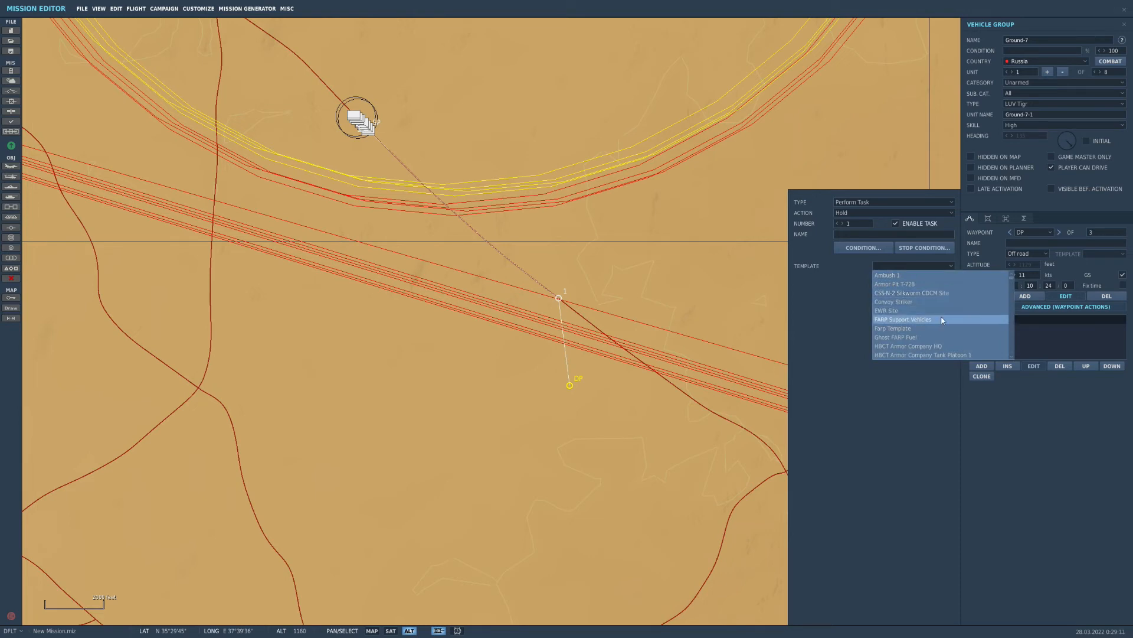
scroll(943, 324, "down", 5)
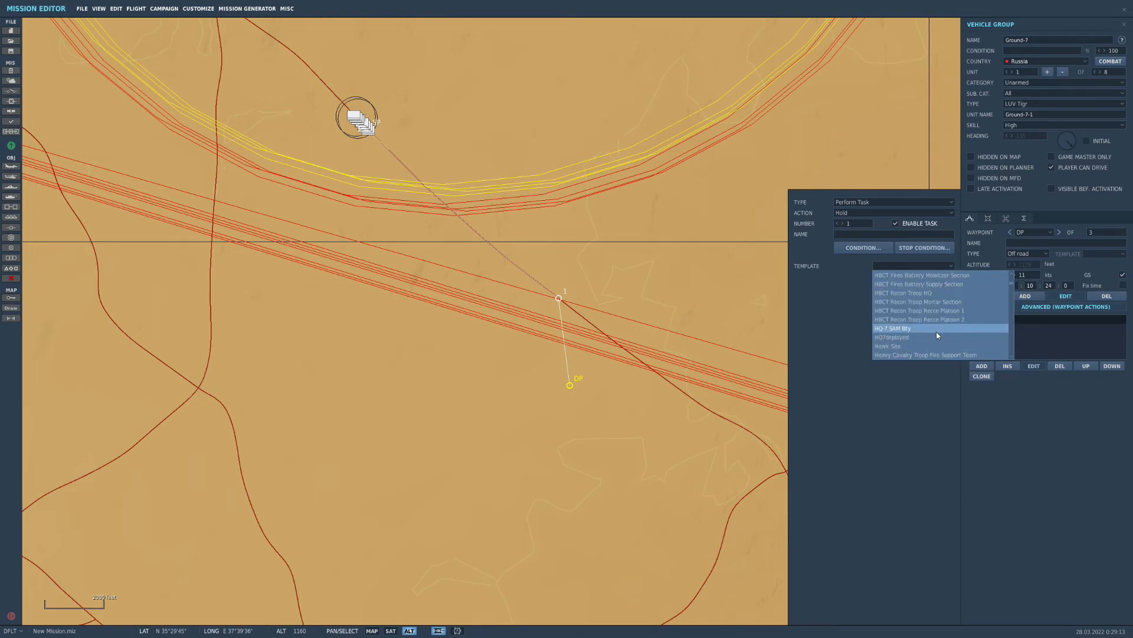
scroll(941, 342, "down", 3)
scroll(939, 342, "down", 4)
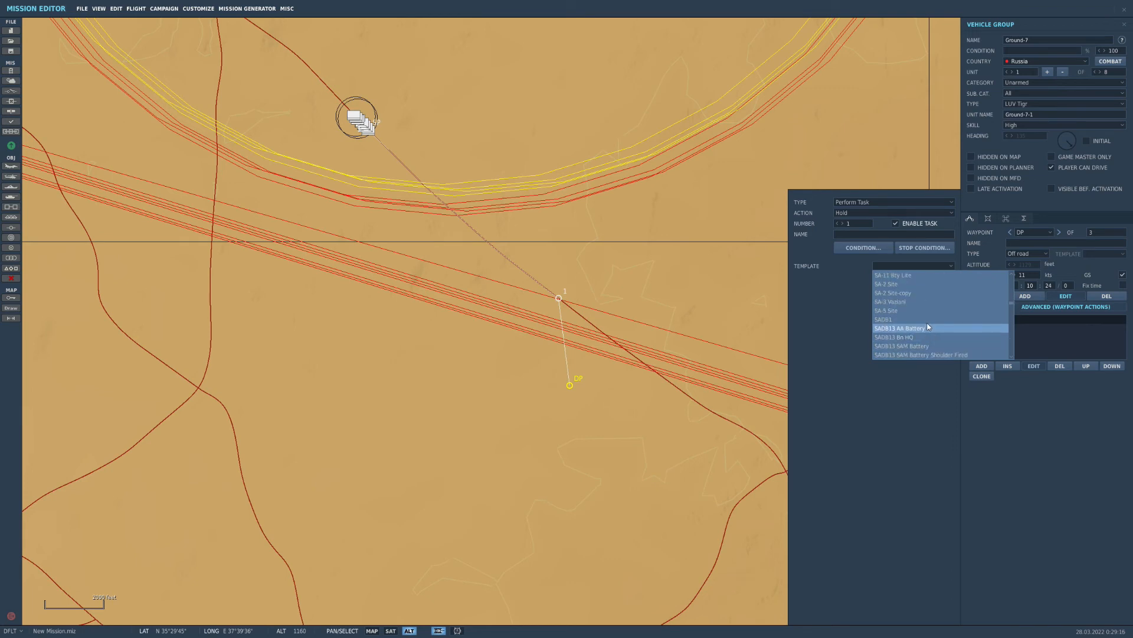
left_click(913, 277)
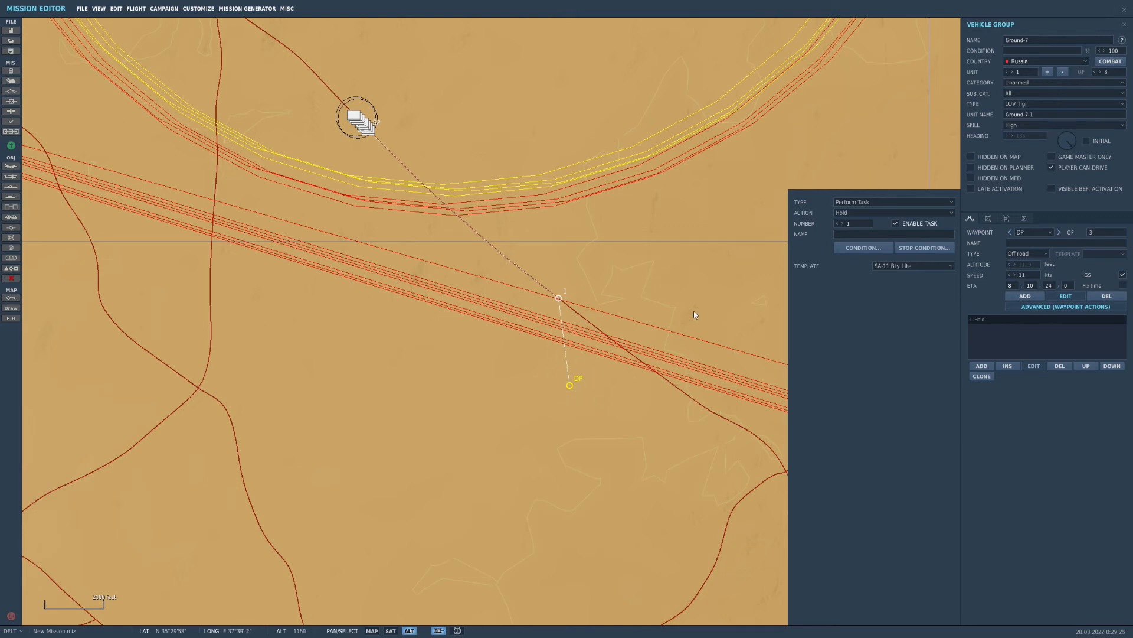
- Place another Russia SA-11 Bty Lite group in open terrain northeast of the road convoy and close the template settings
scroll(693, 311, "down", 2)
scroll(576, 199, "up", 2)
left_click(660, 250)
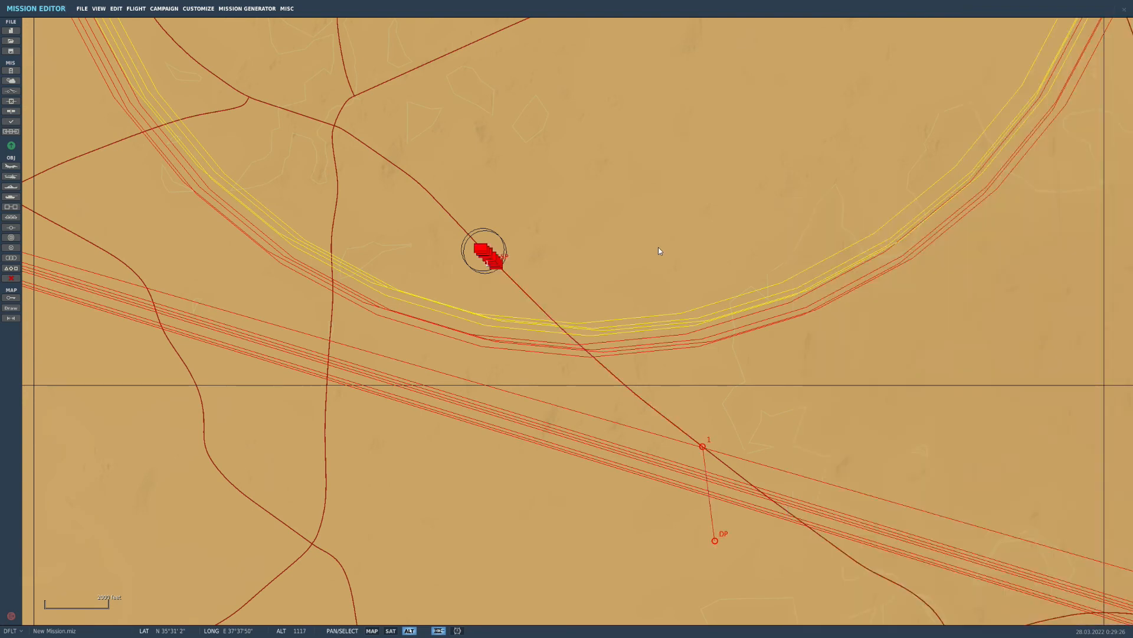
left_click(11, 206)
left_click(623, 182)
scroll(621, 168, "up", 5)
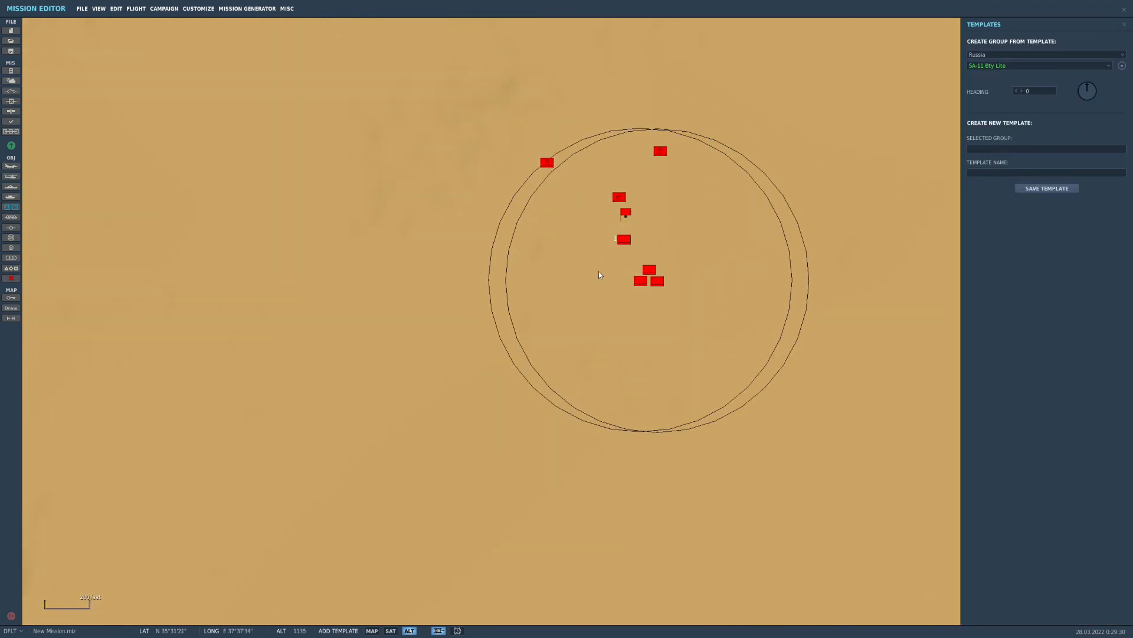
scroll(536, 127, "down", 3)
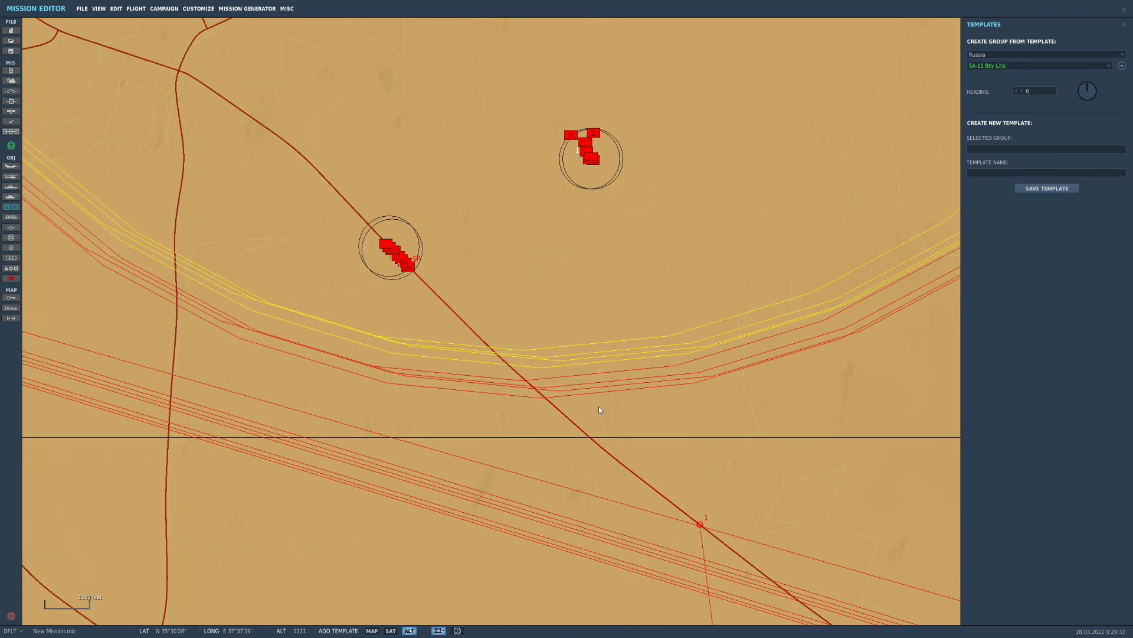
left_click(1124, 25)
scroll(665, 278, "down", 5)
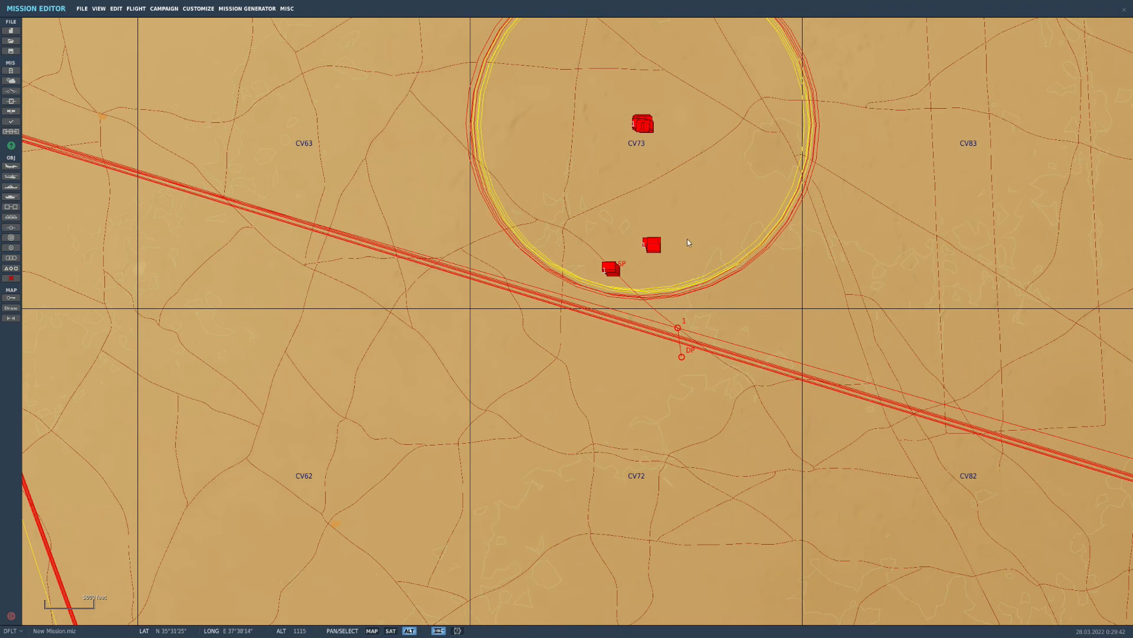
scroll(688, 238, "up", 3)
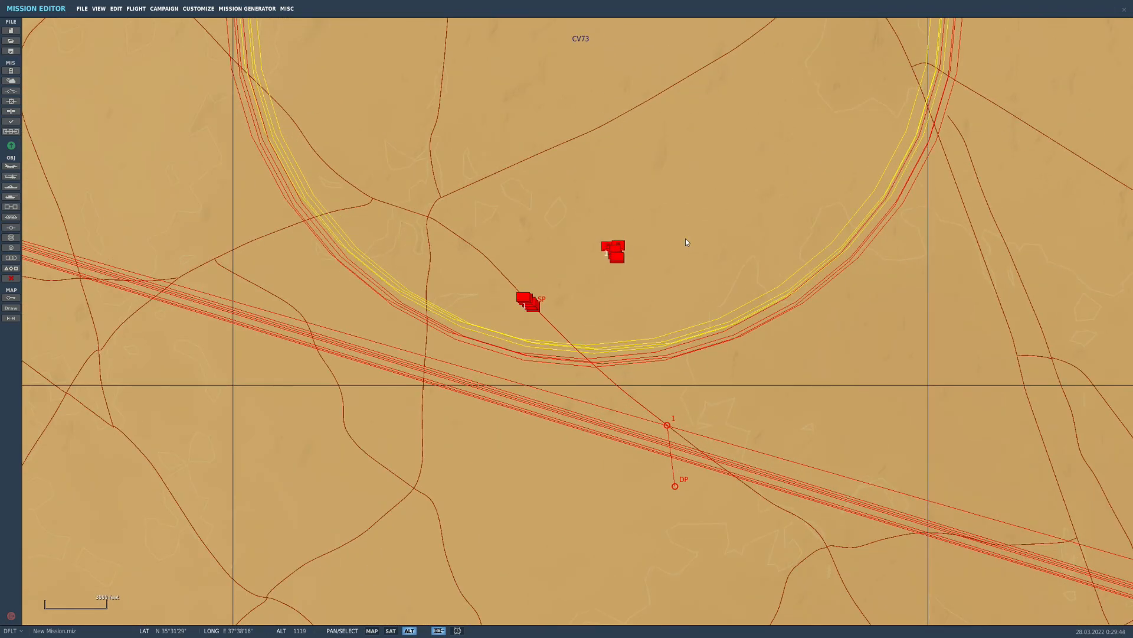